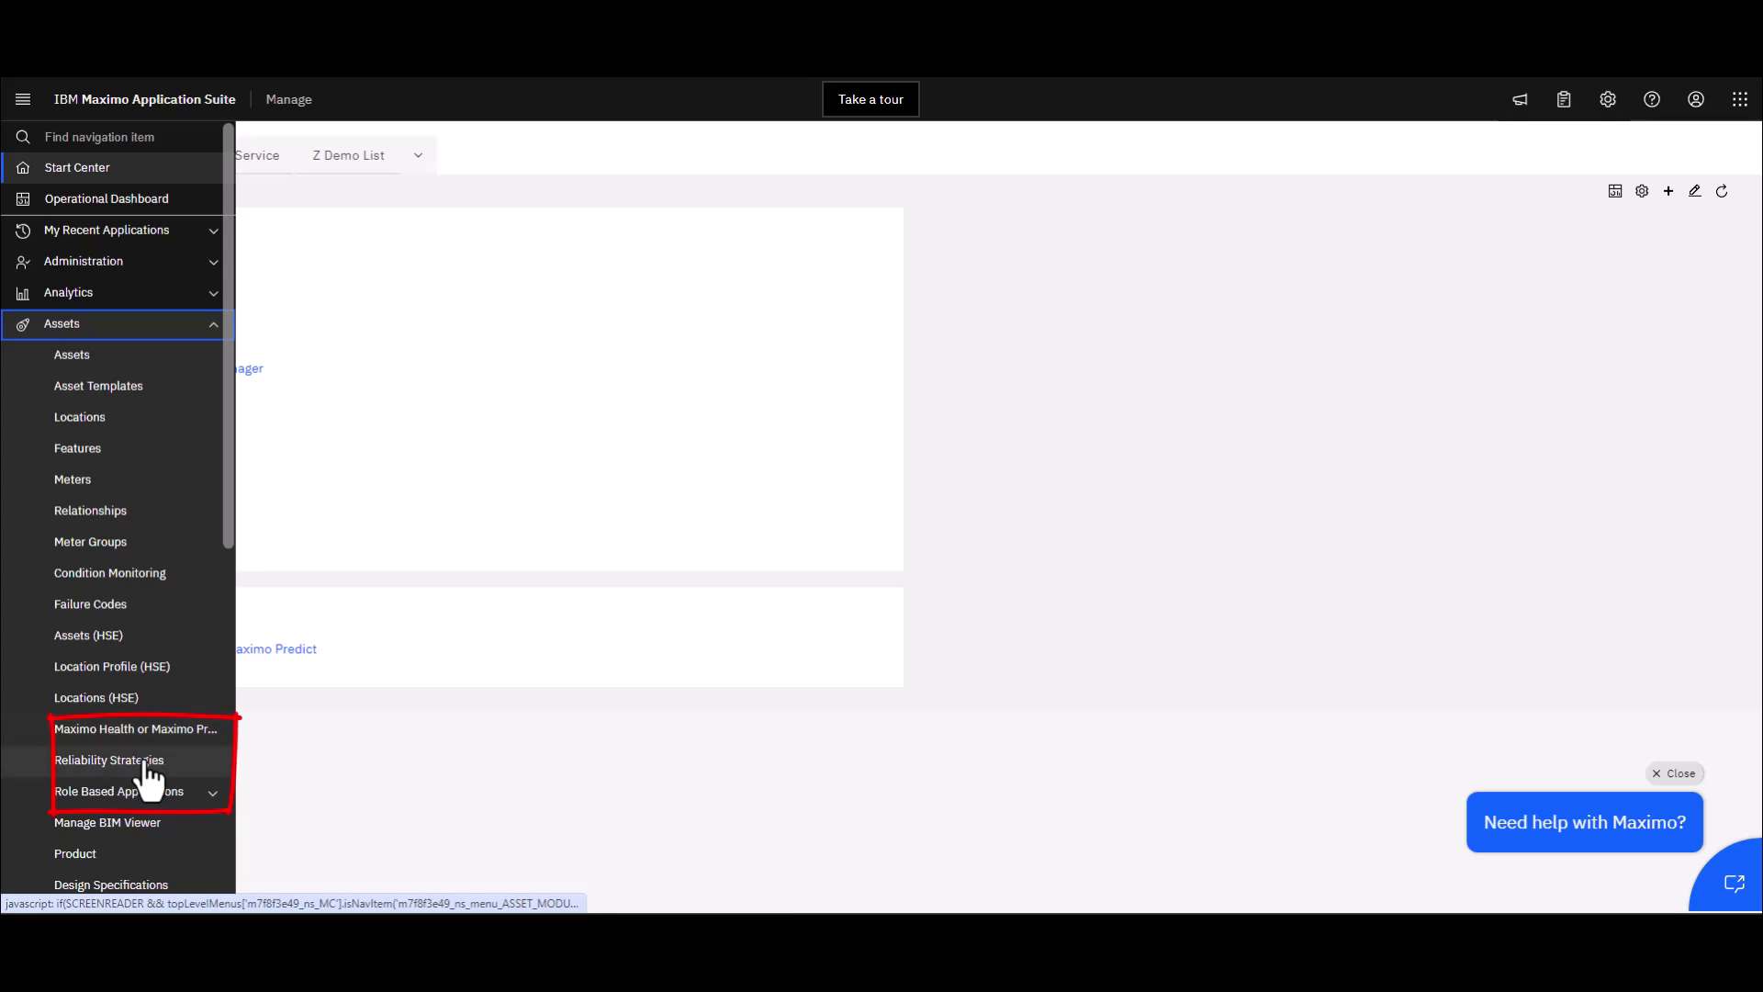
Open the Reliability Strategies app from the Assets section of the navigation menu
{"action": "left_click", "coordinate": [145, 775]}
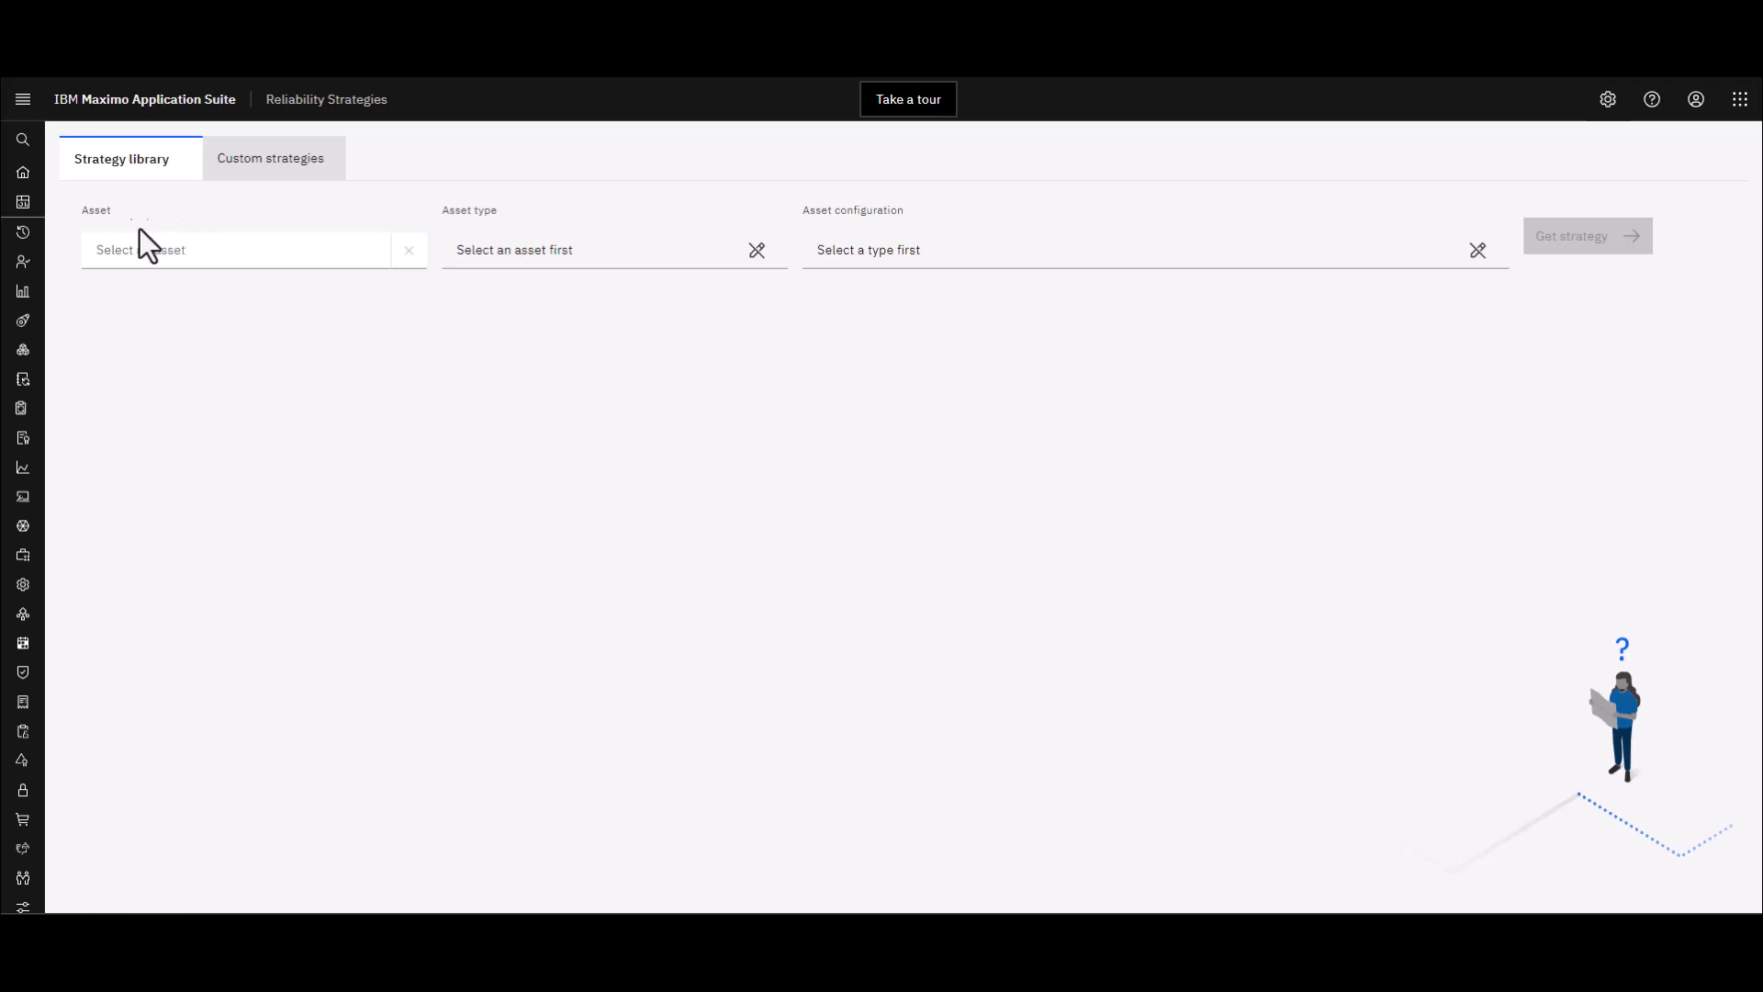
Switch to the Custom strategies list showing Factory floor motors and AC test
{"action": "left_click", "coordinate": [273, 160]}
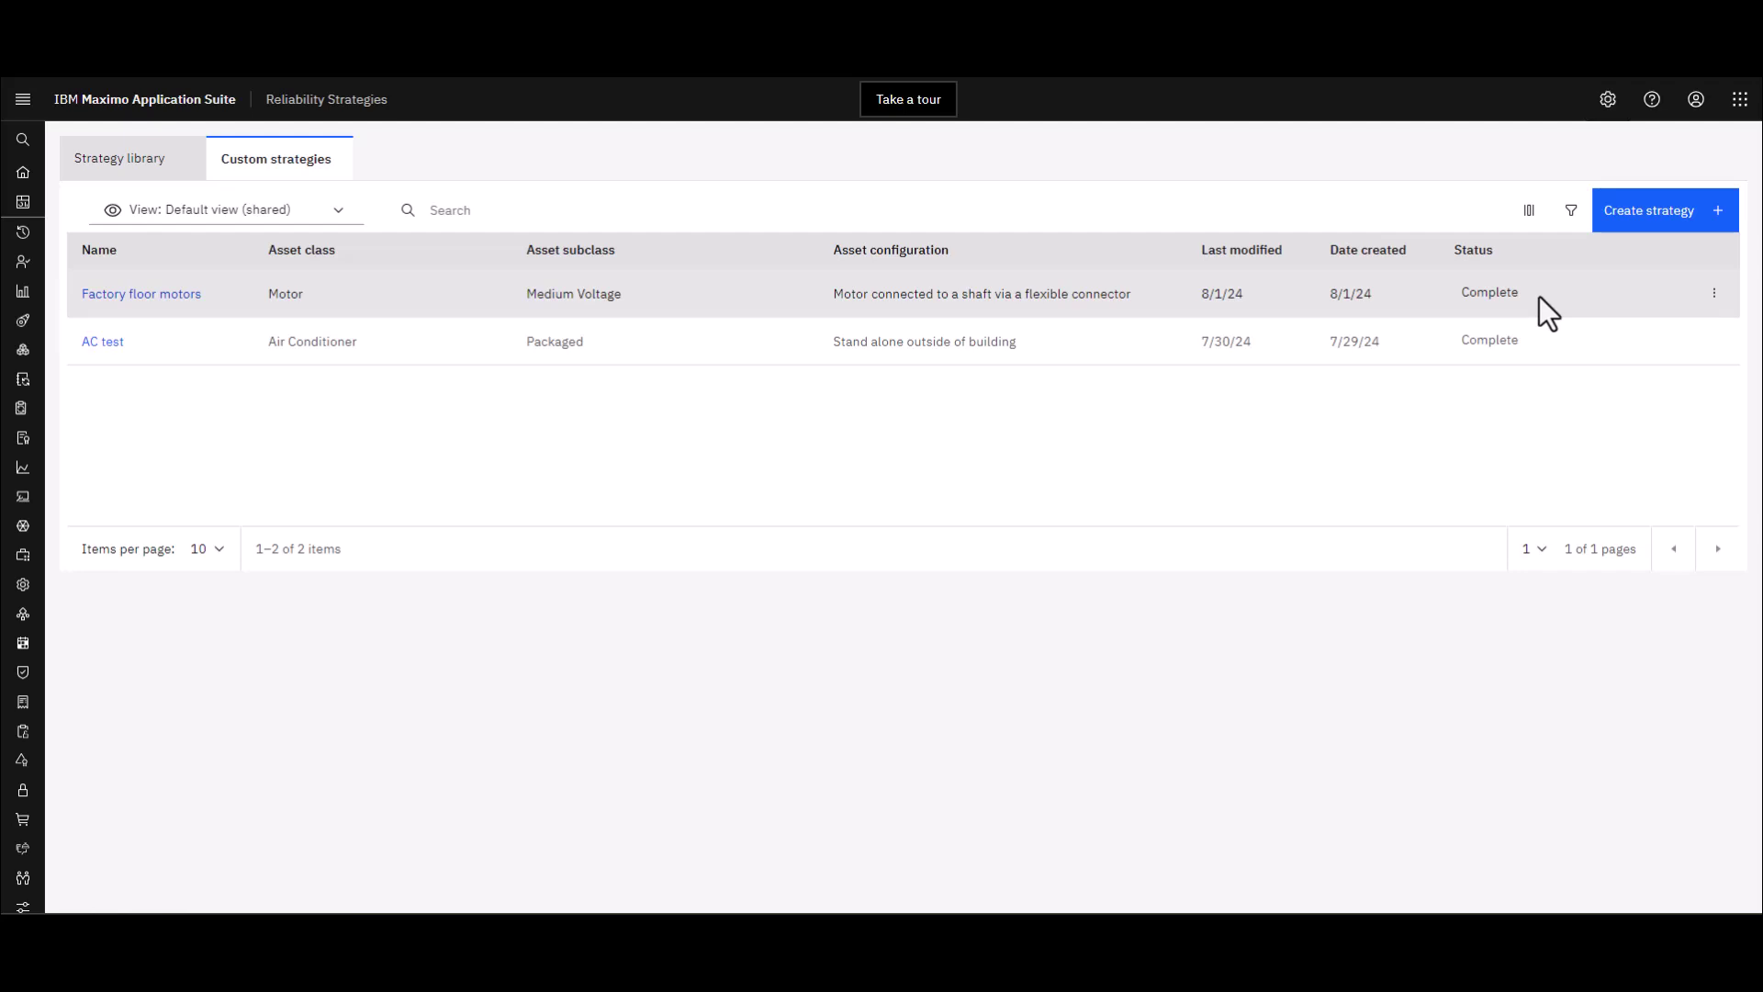
Start a new custom strategy and look over the blank Create strategy form
{"action": "left_click", "coordinate": [1641, 226]}
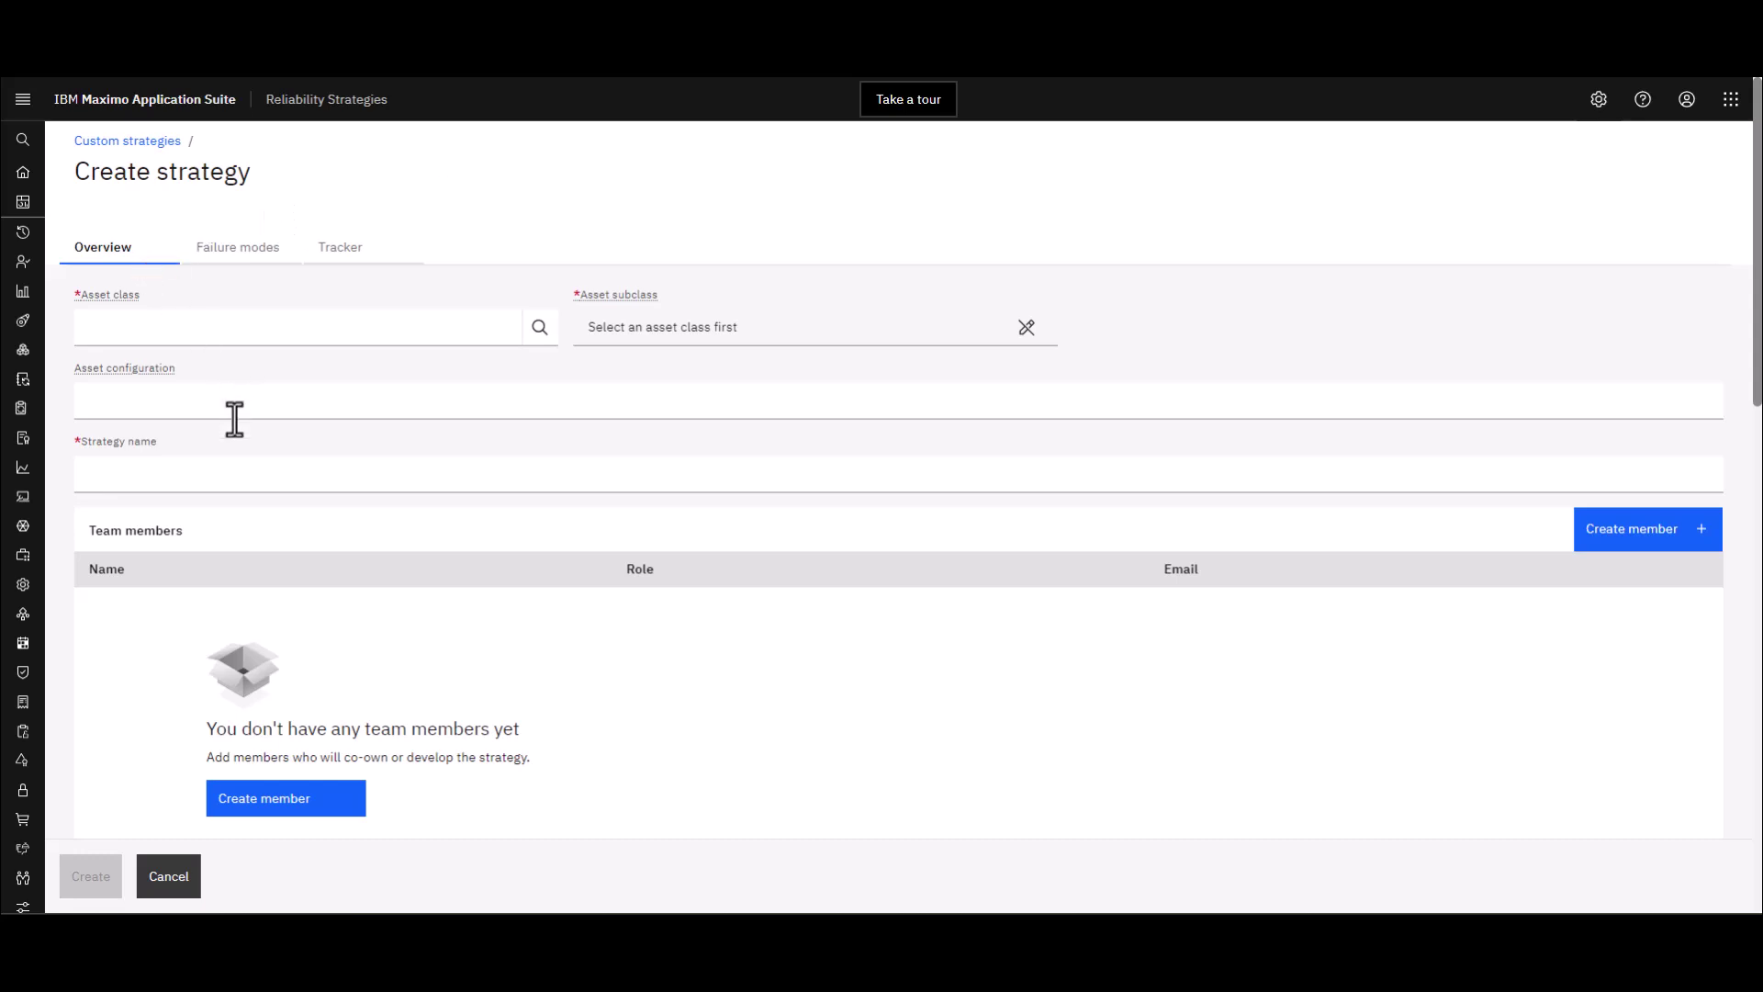
{"action": "scroll", "coordinate": [234, 419], "scroll_direction": "down", "scroll_amount": 4}
{"action": "scroll", "coordinate": [250, 447], "scroll_direction": "down", "scroll_amount": 8}
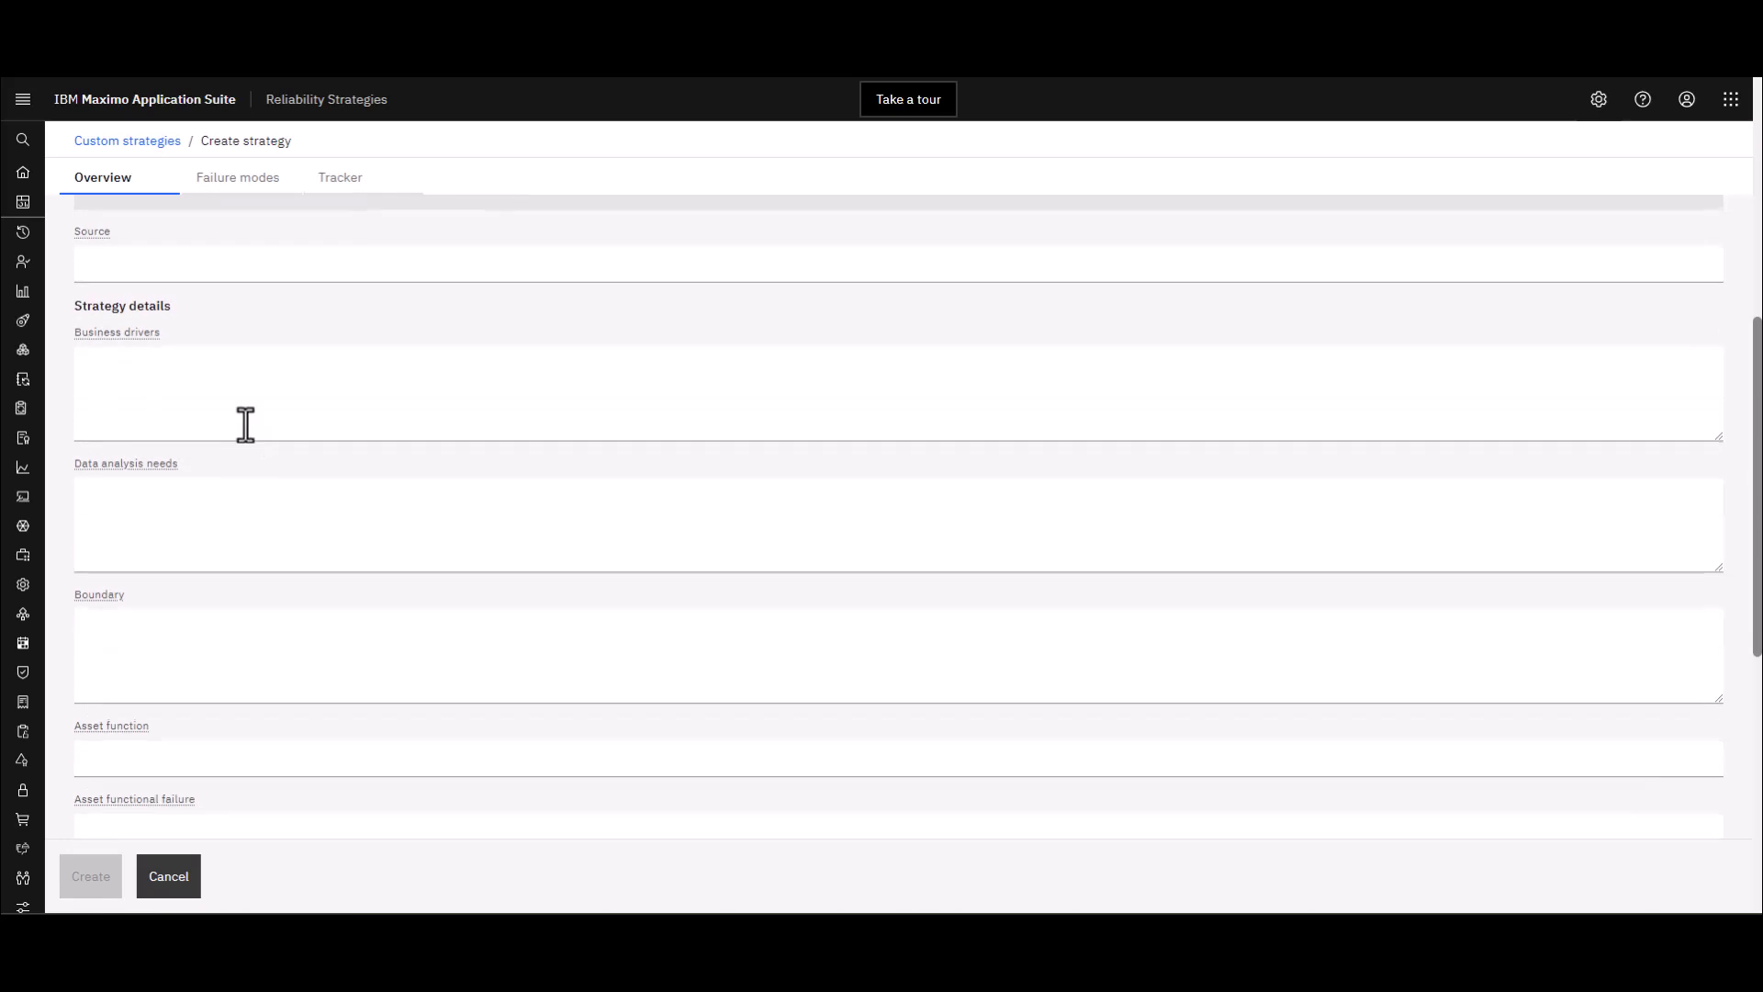
{"action": "scroll", "coordinate": [245, 425], "scroll_direction": "down", "scroll_amount": 2}
{"action": "scroll", "coordinate": [245, 424], "scroll_direction": "up", "scroll_amount": 12}
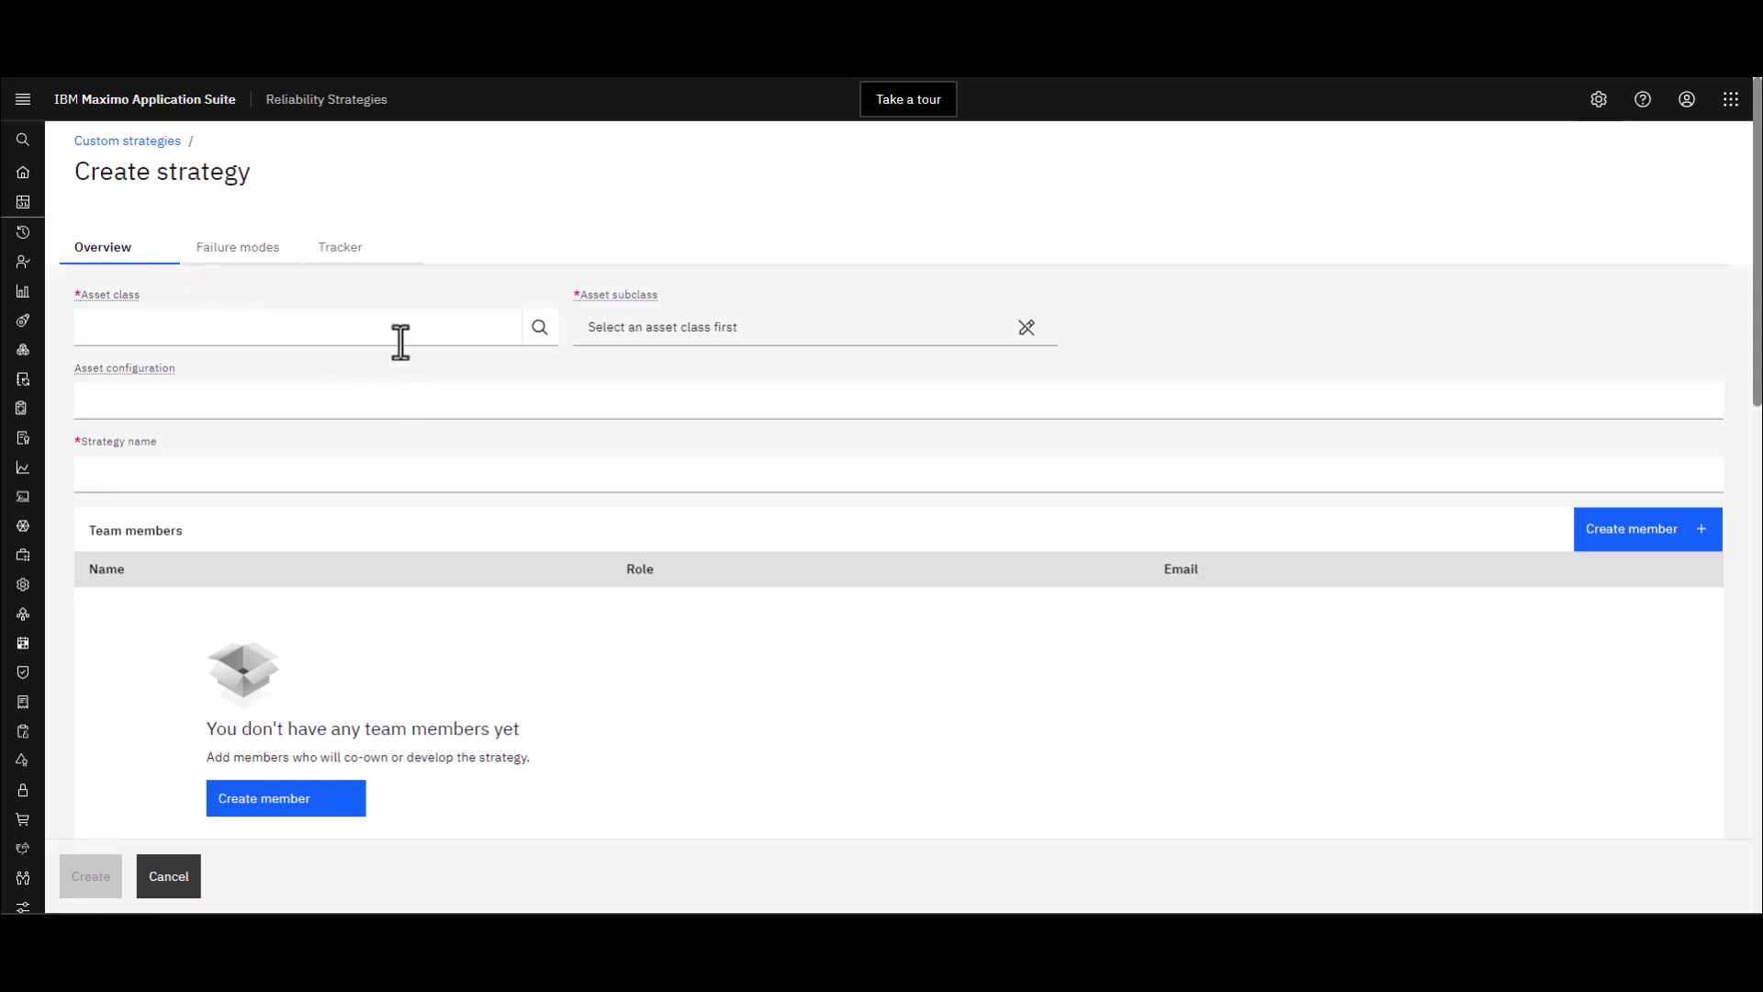
Set the asset class to Air Conditioner and the asset subclass to Packaged
{"action": "left_click", "coordinate": [538, 330]}
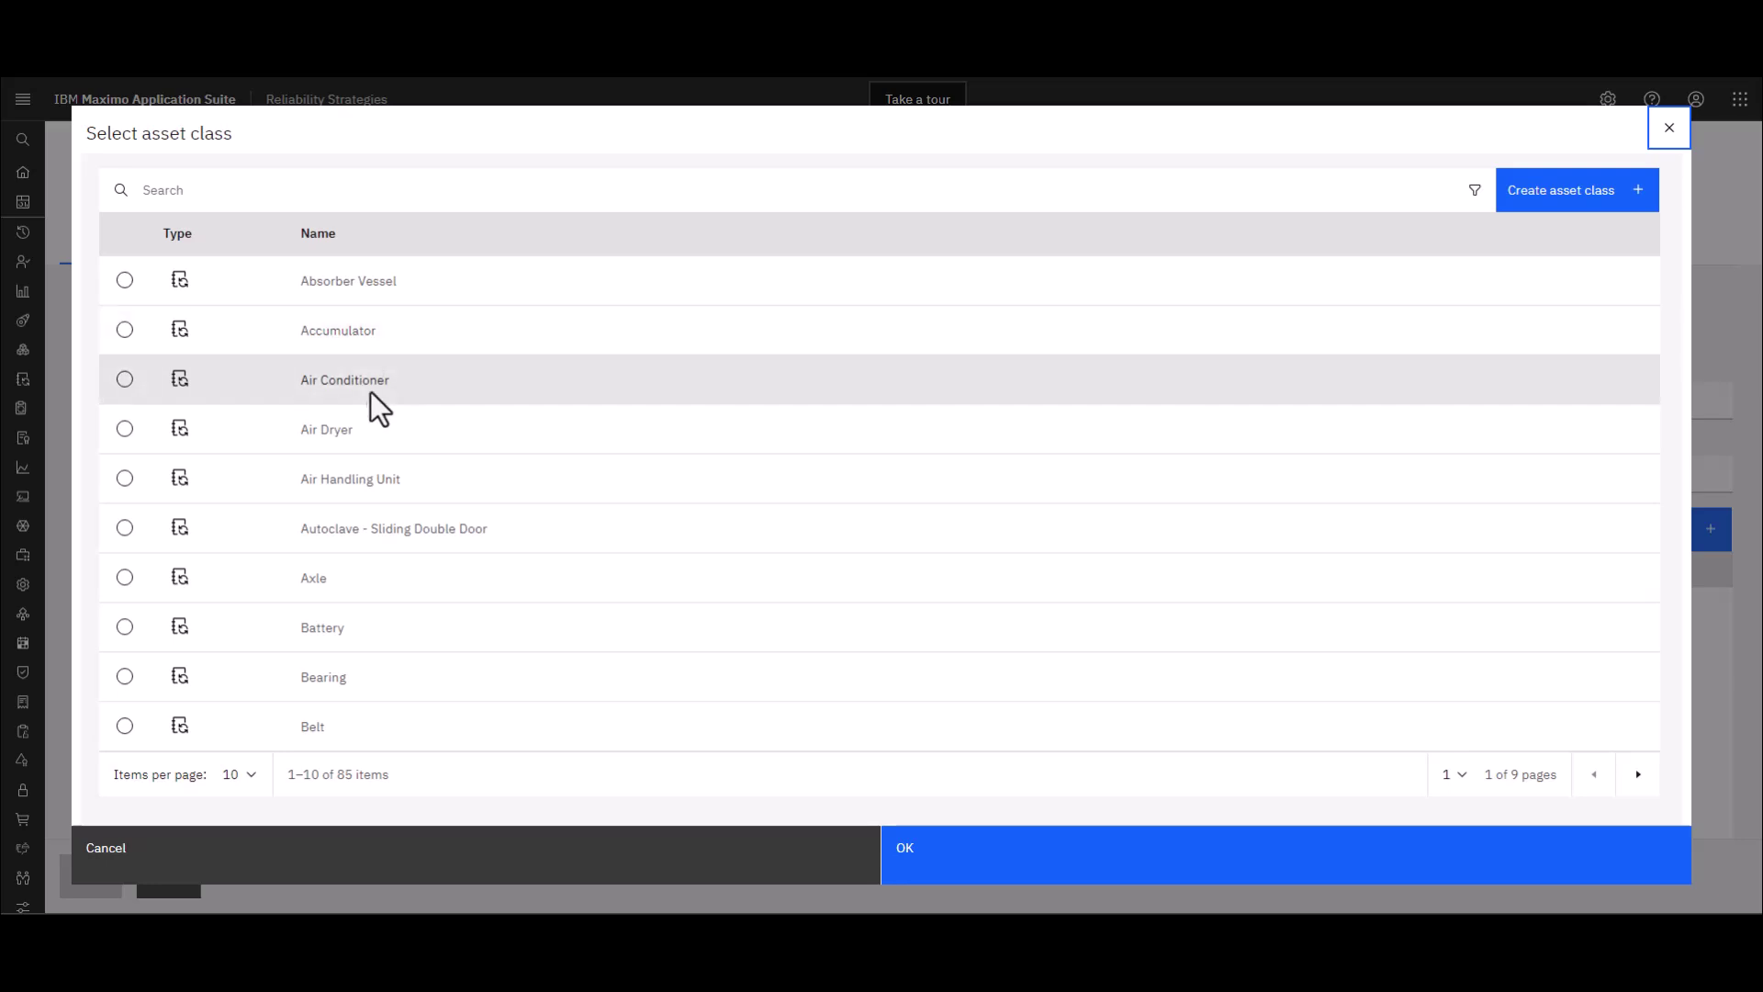
{"action": "left_click", "coordinate": [125, 379]}
{"action": "left_click", "coordinate": [983, 869]}
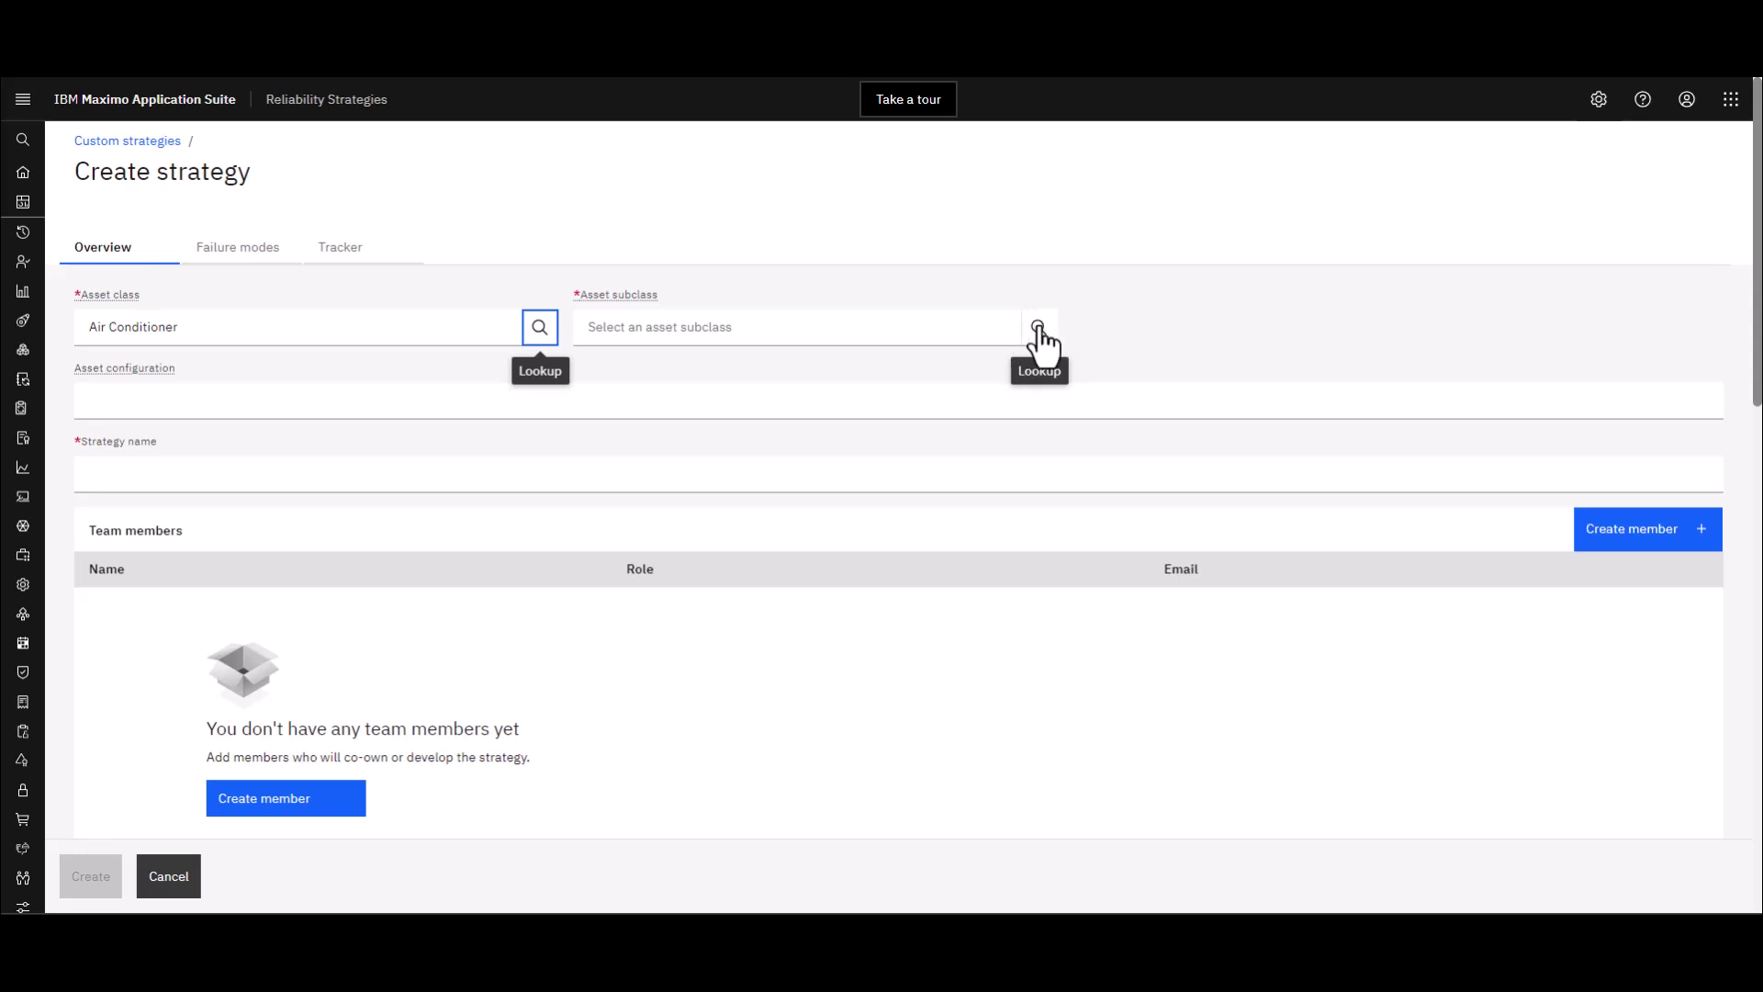
{"action": "left_click", "coordinate": [1038, 328]}
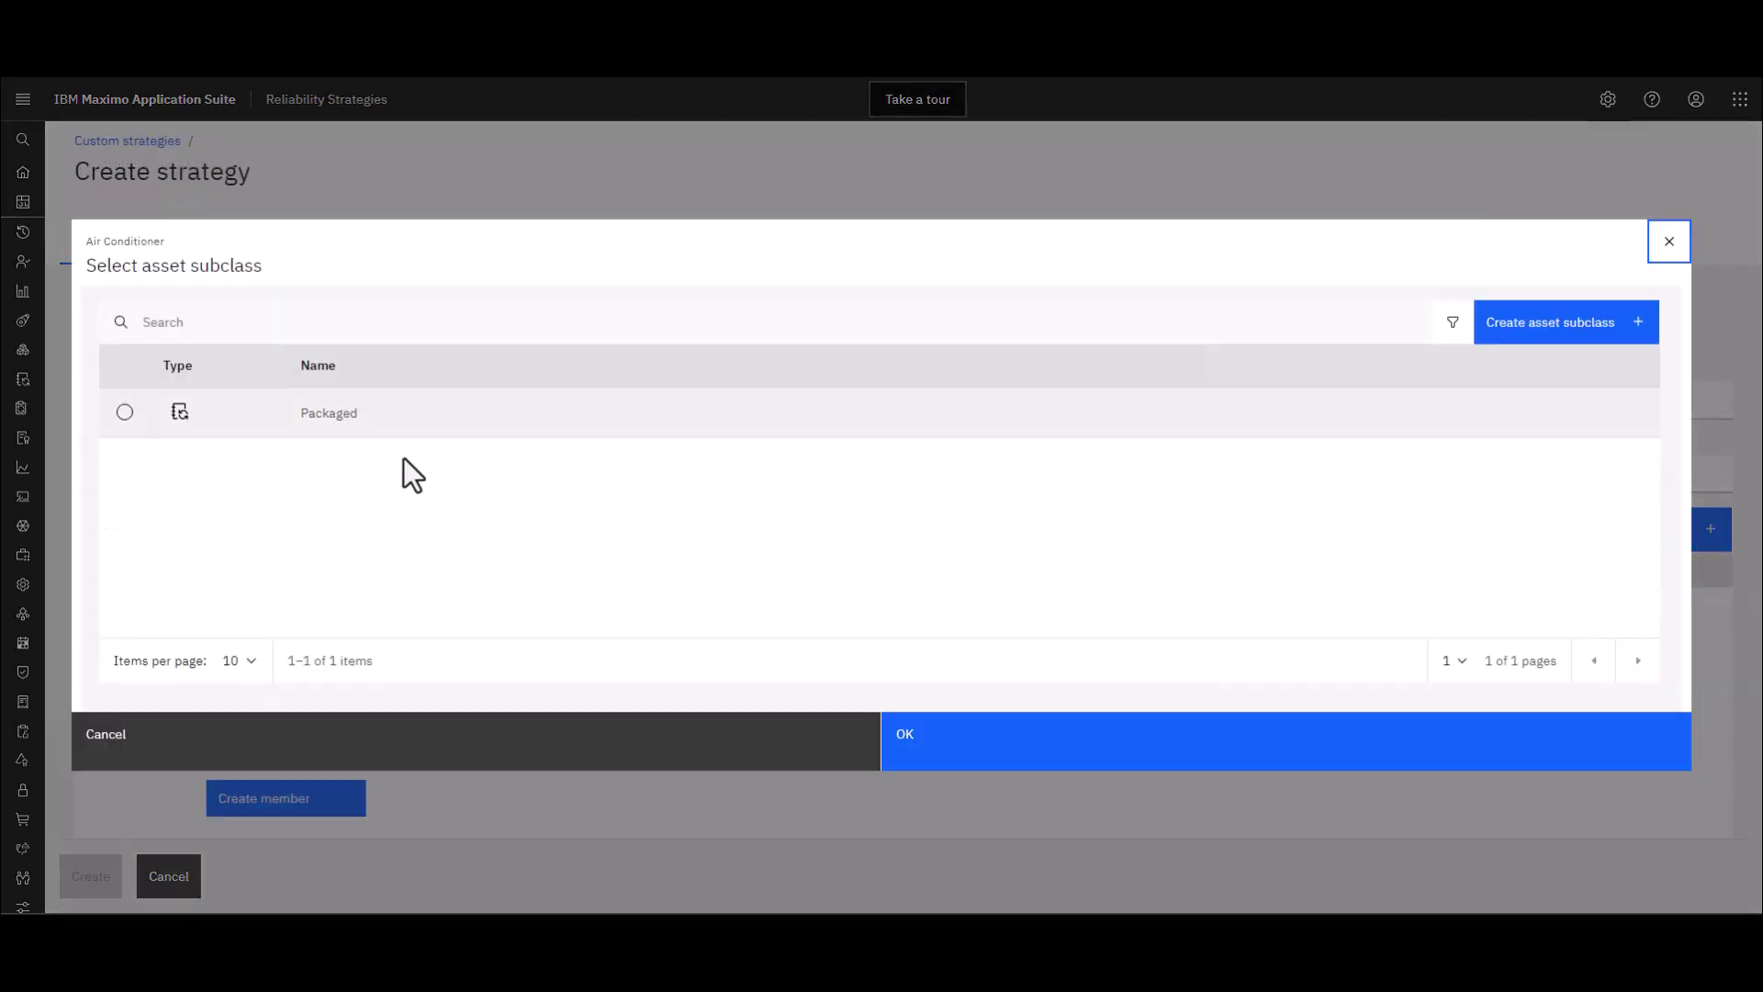
{"action": "left_click", "coordinate": [125, 412]}
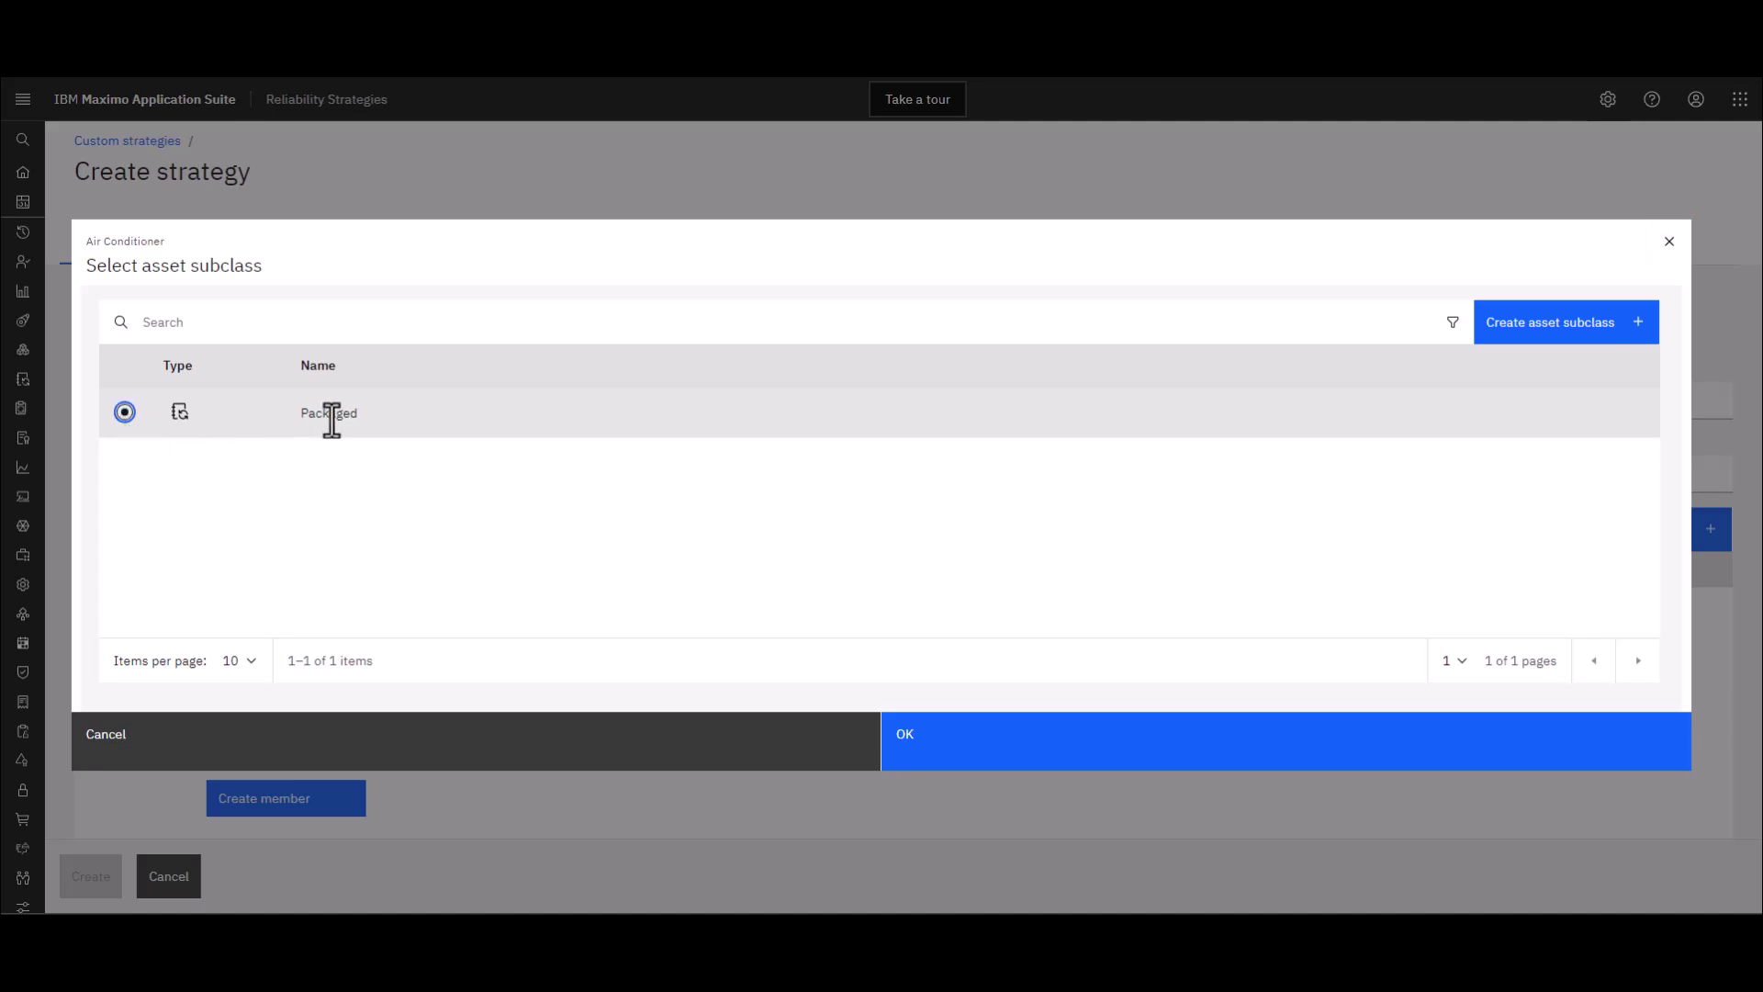
{"action": "left_click", "coordinate": [929, 747]}
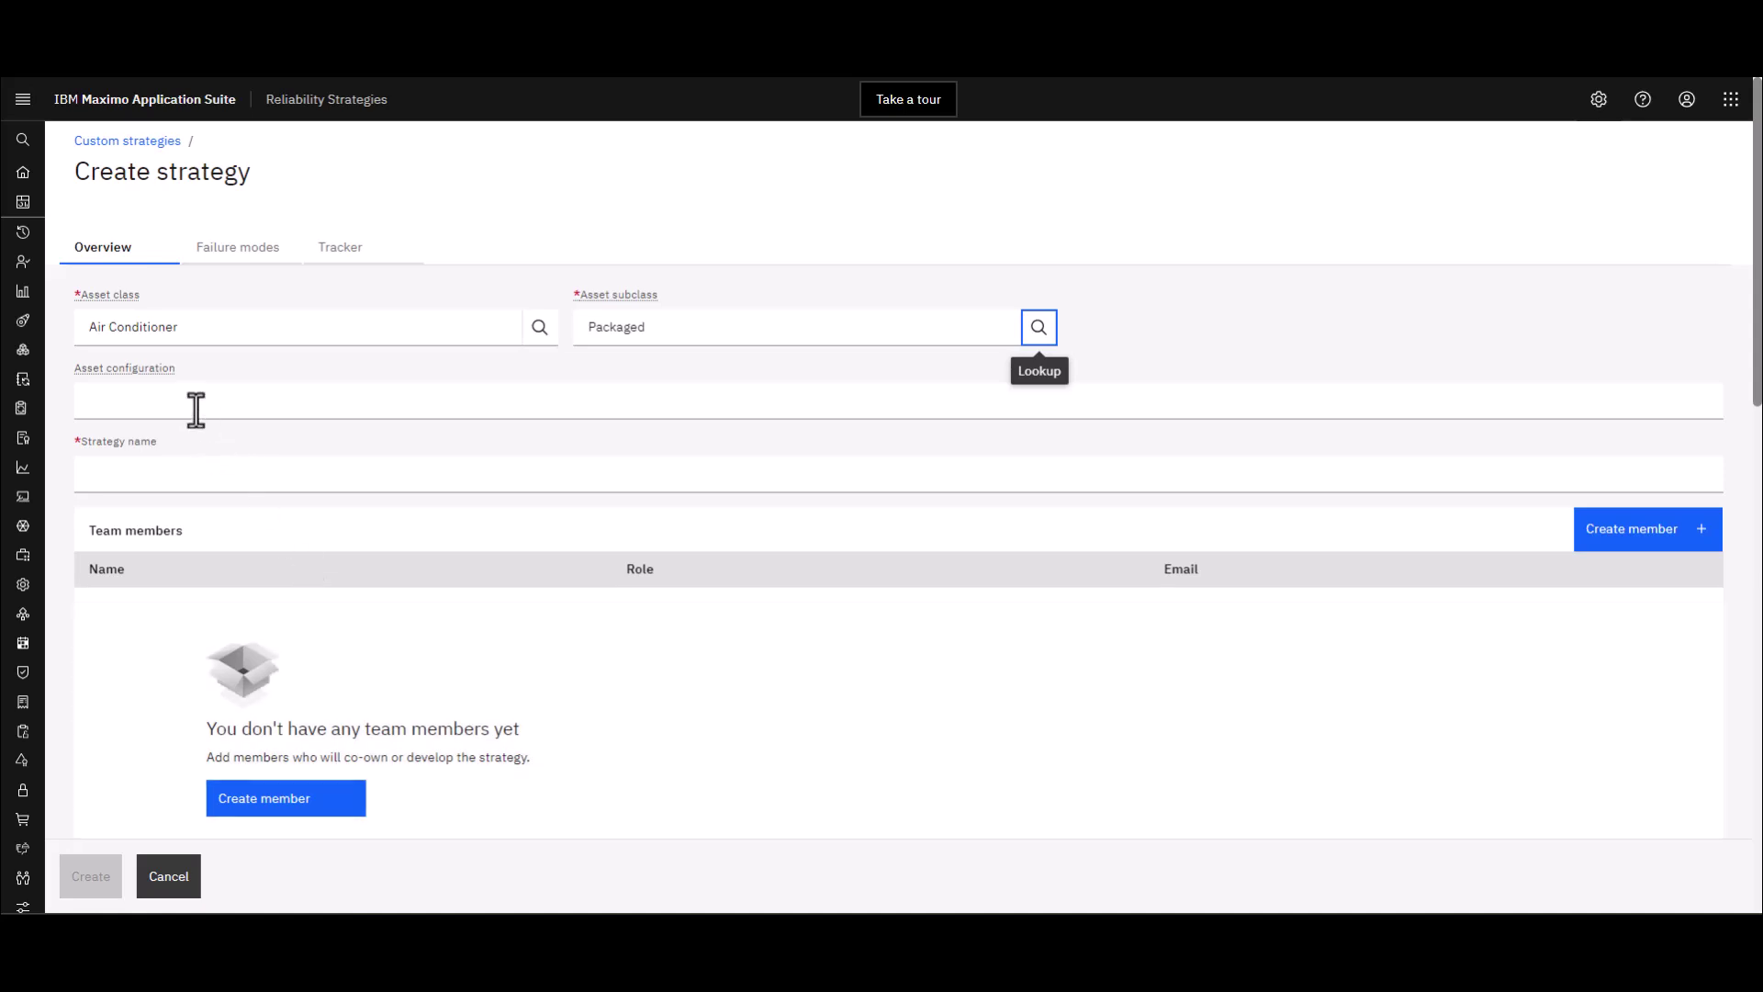
Paste 'Stand-alone outside of the building' as the asset configuration and check its definition
{"action": "left_click", "coordinate": [147, 396]}
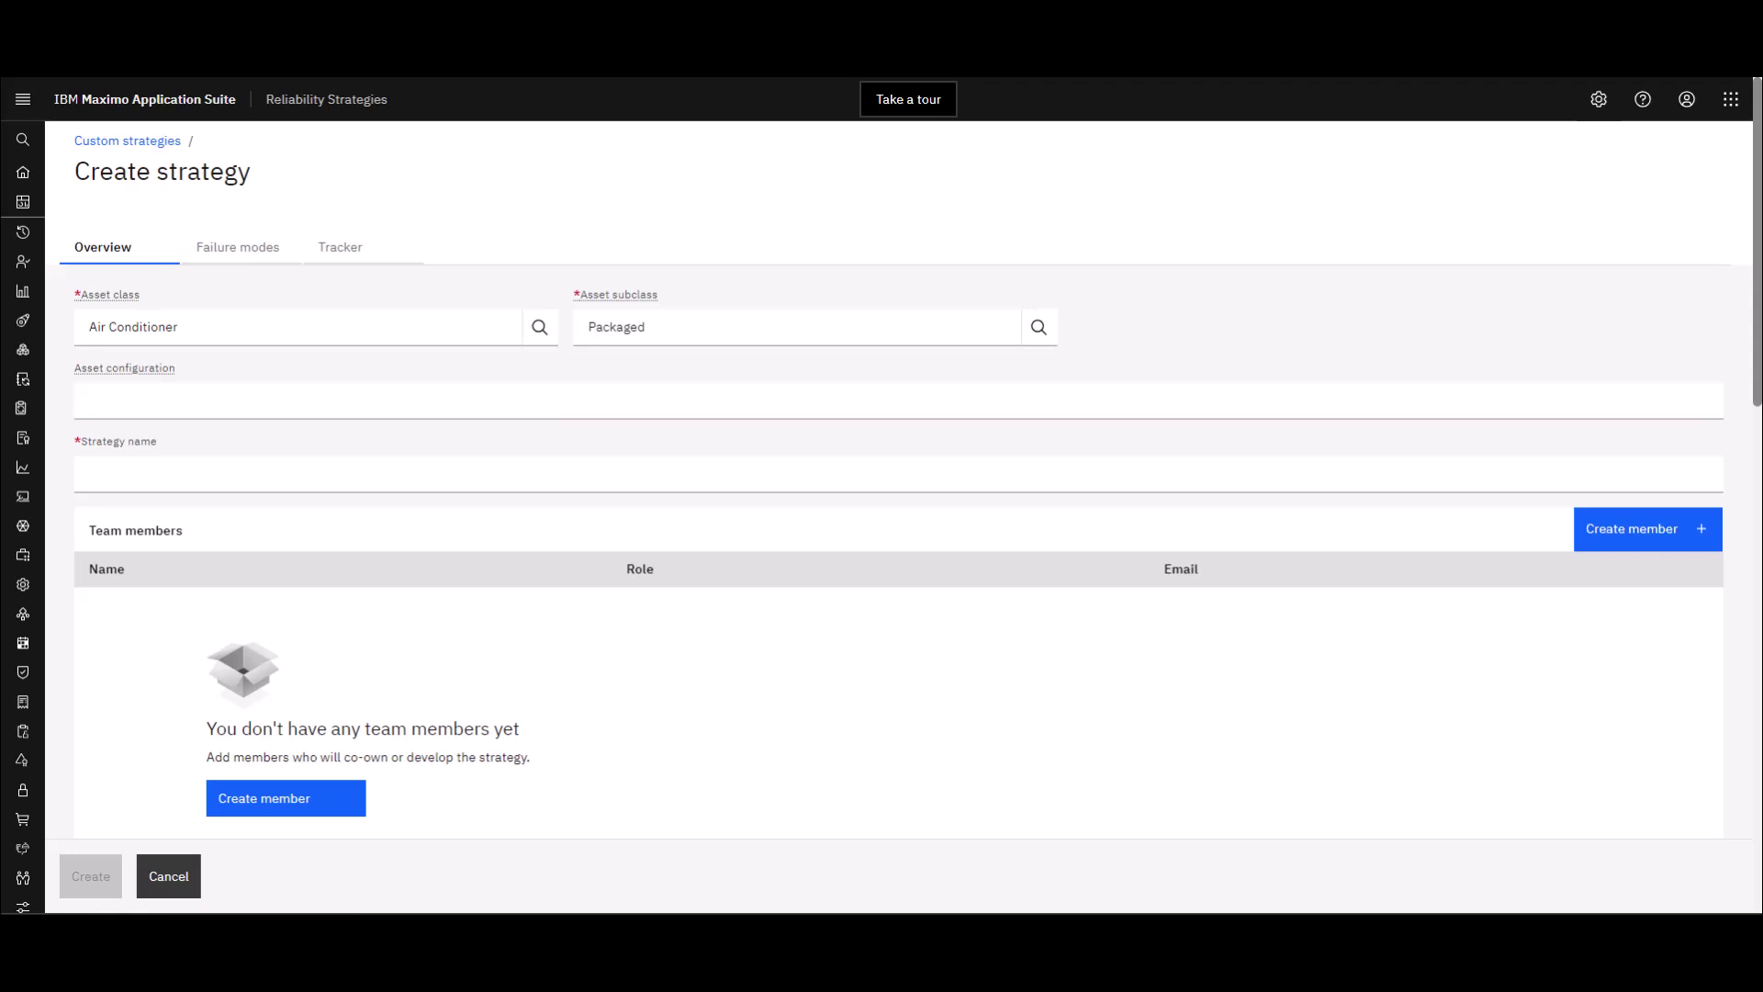
{"action": "left_click", "coordinate": [343, 404]}
{"action": "type", "text": "Stand-alone outside of the building"}
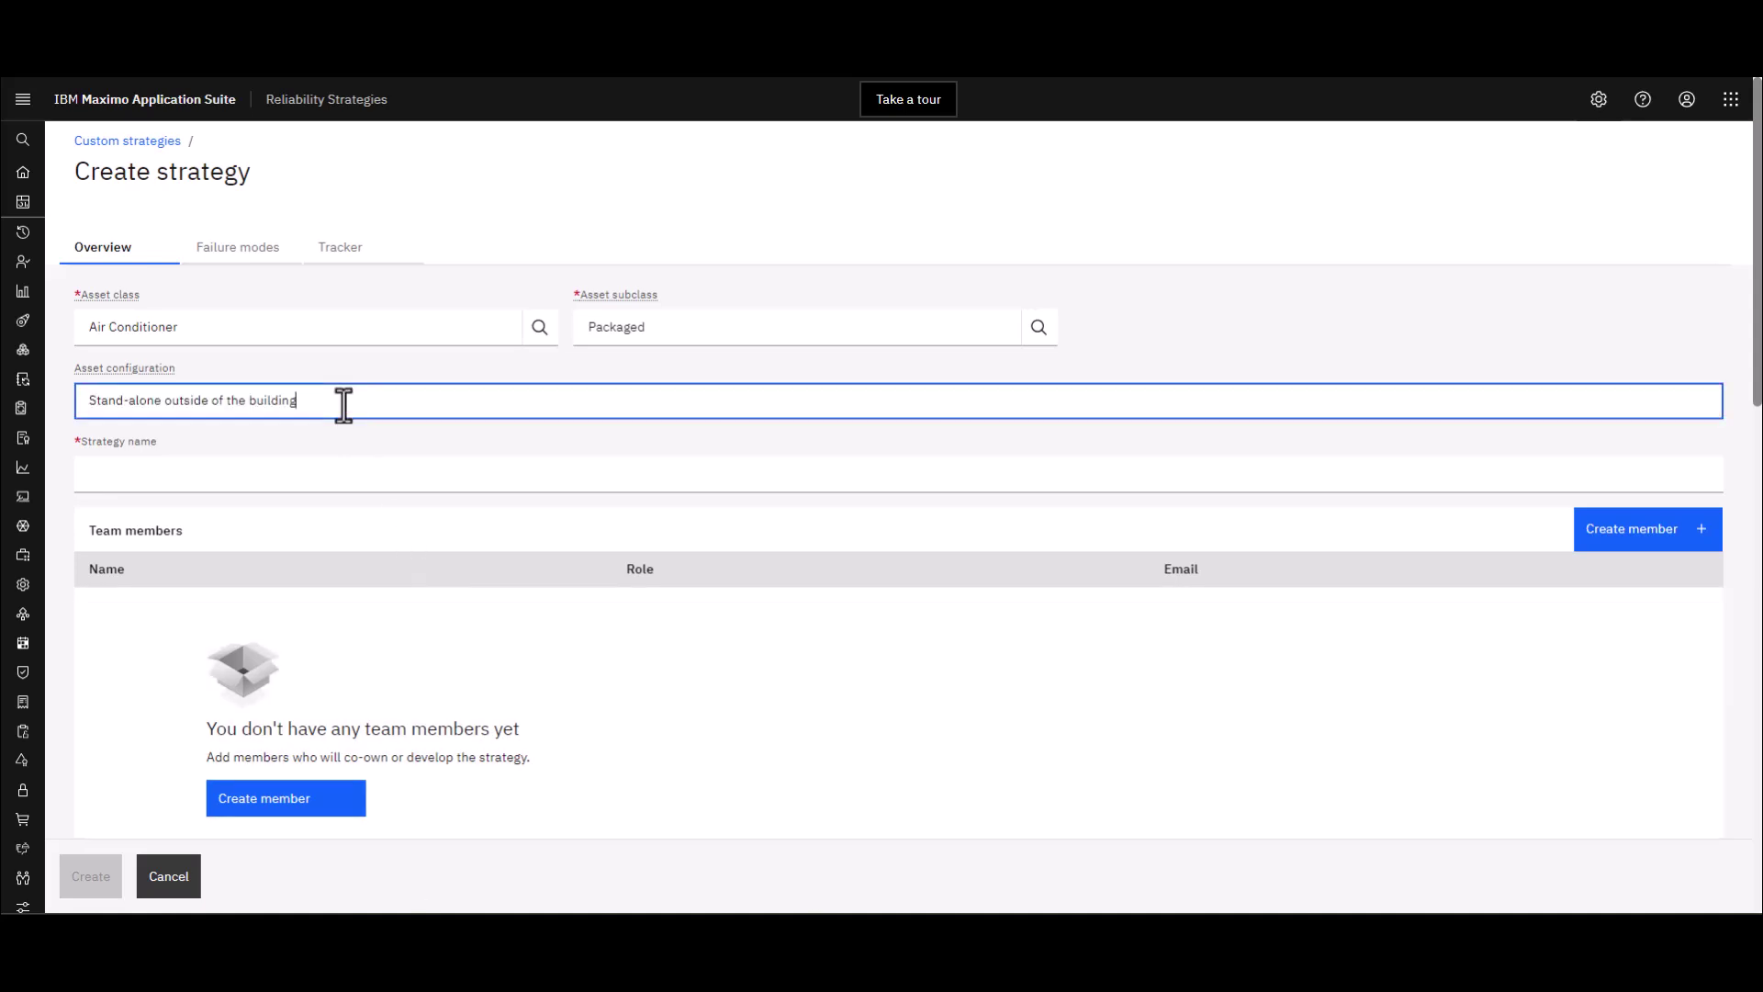
{"action": "left_click", "coordinate": [158, 372]}
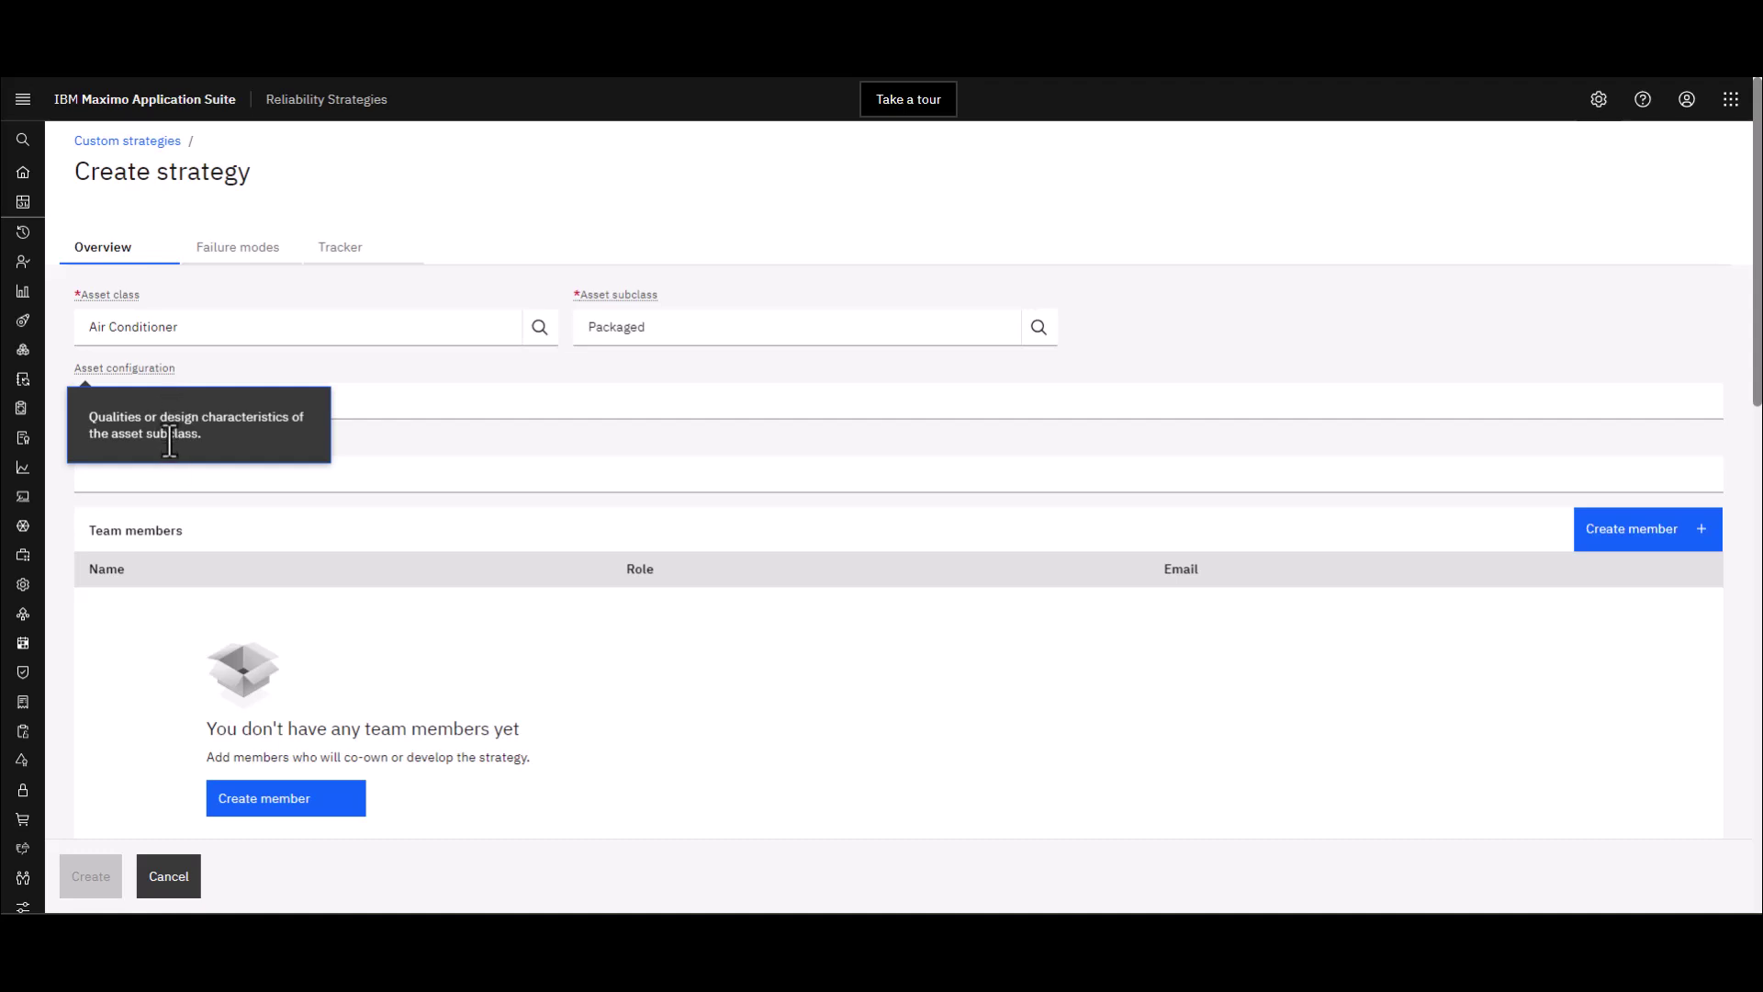
{"action": "left_click", "coordinate": [366, 369]}
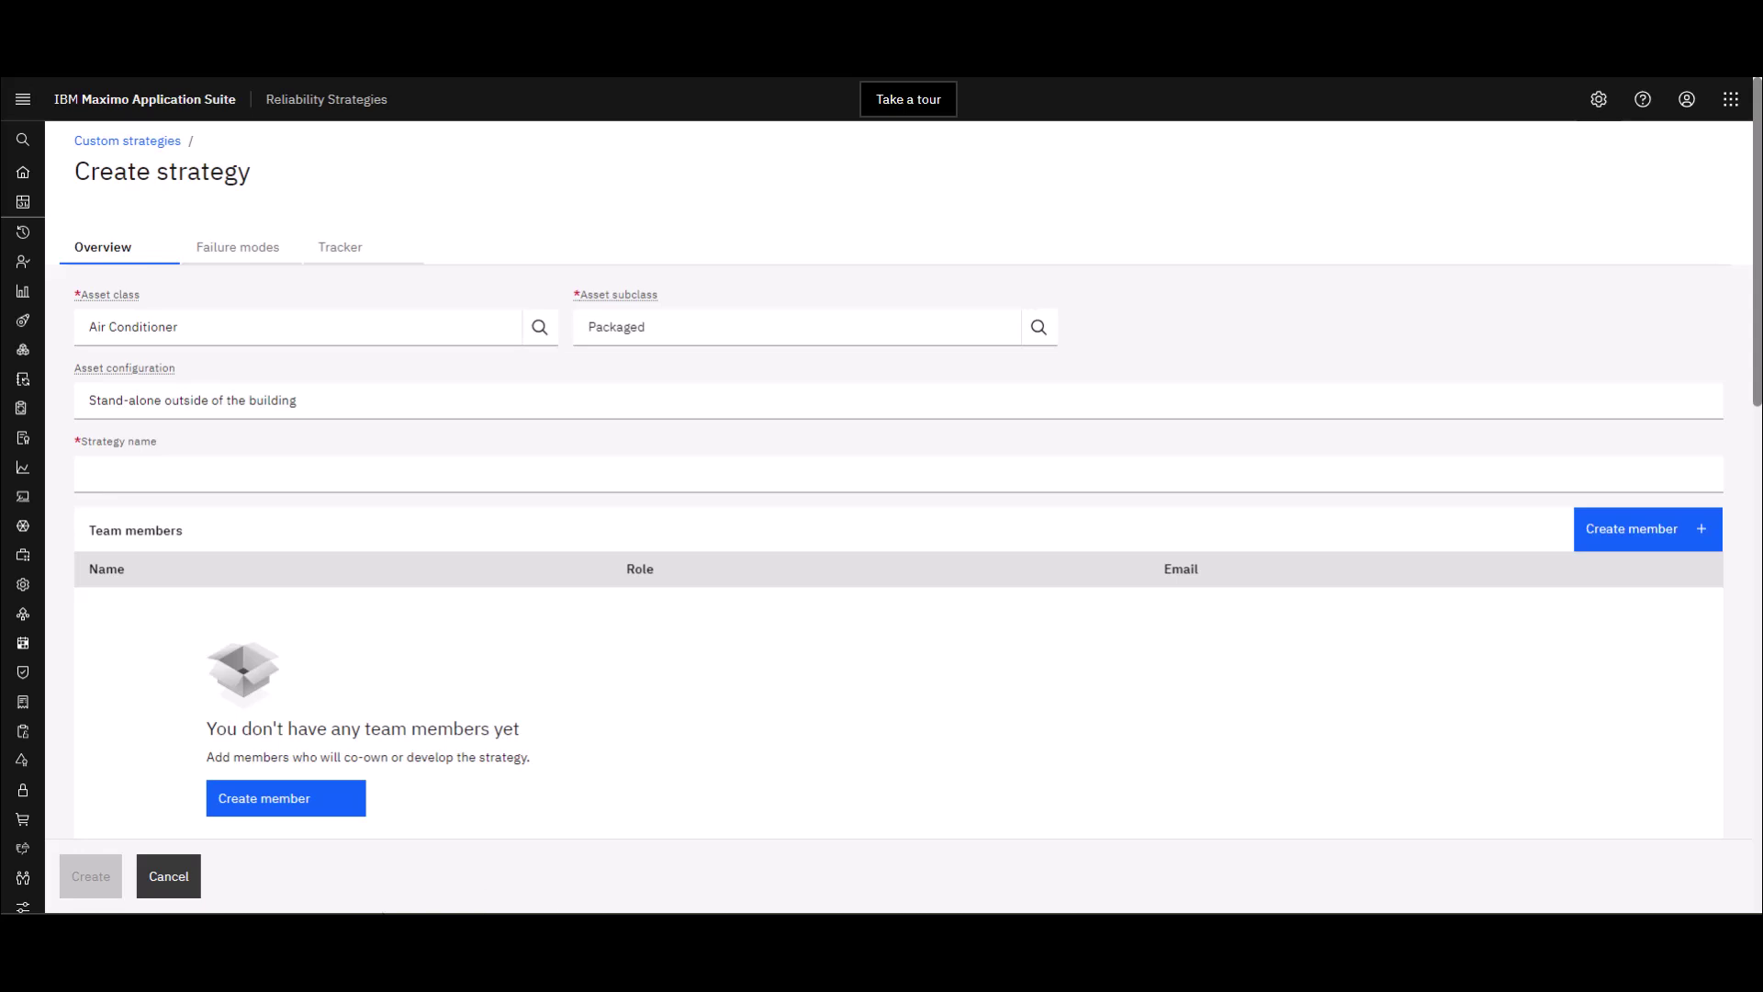
Name the strategy 'Outside HVAC Units'
{"action": "left_click", "coordinate": [212, 475]}
{"action": "type", "text": "Outside HVAC Units"}
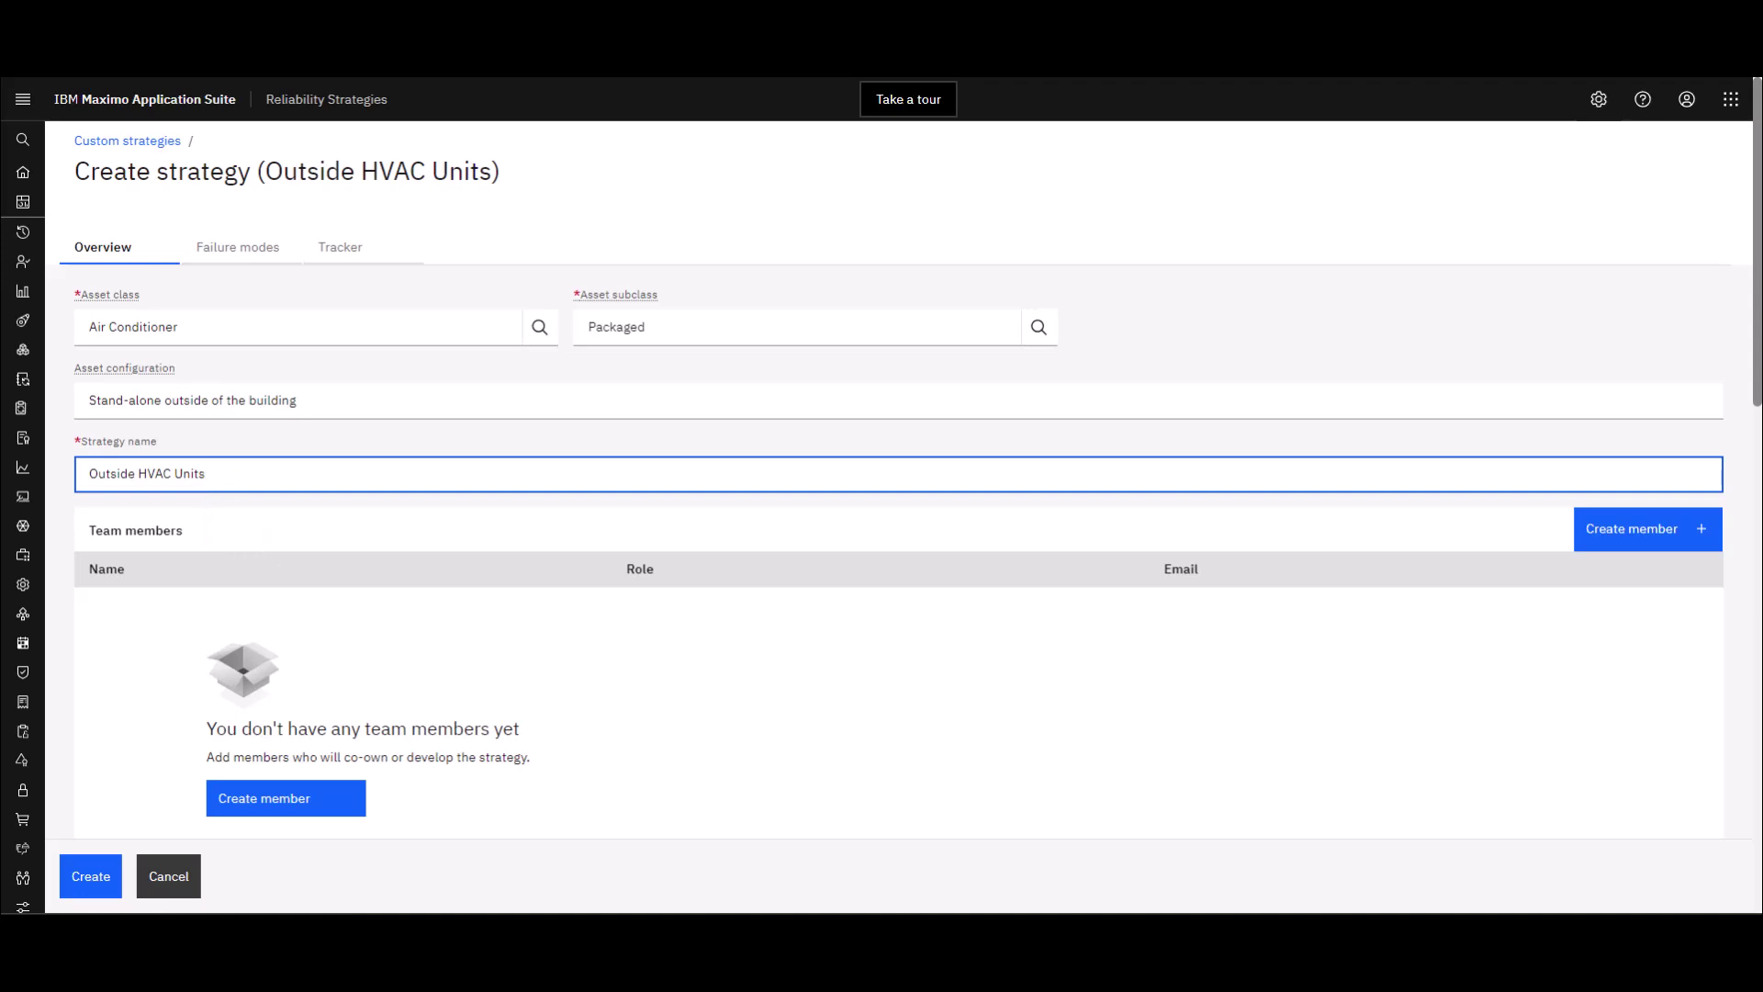
{"action": "key", "text": "Tab"}
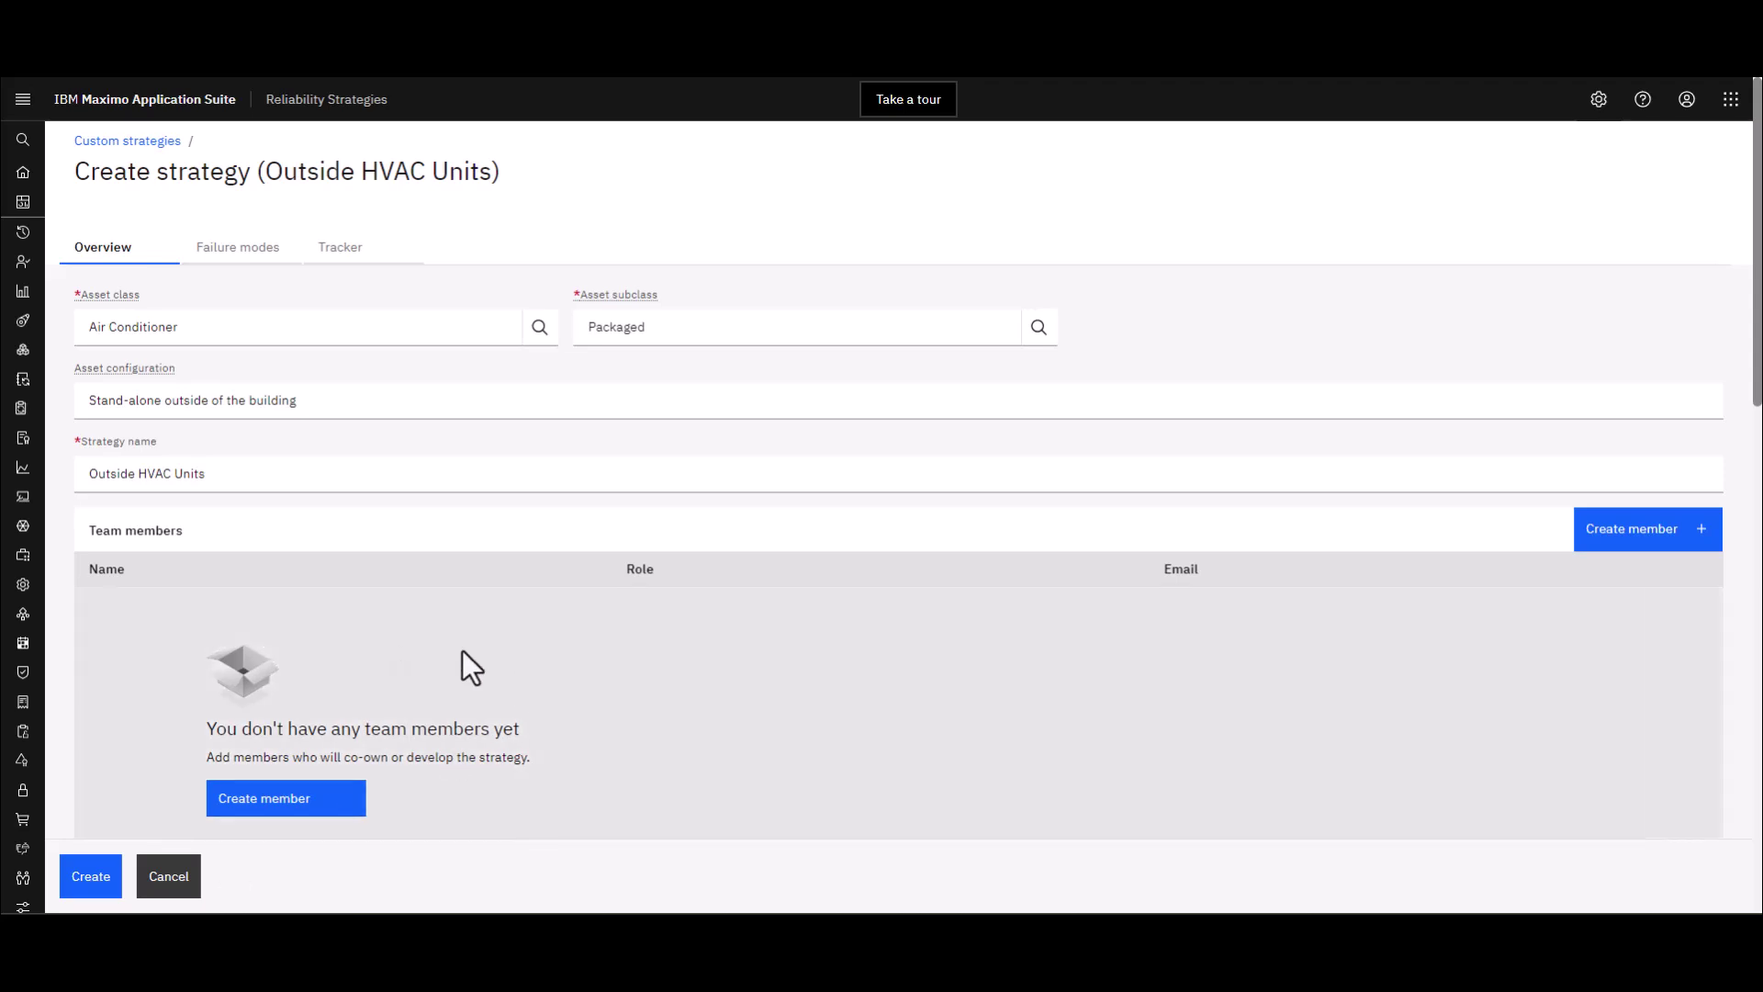
{"action": "scroll", "coordinate": [460, 650], "scroll_direction": "down", "scroll_amount": 2}
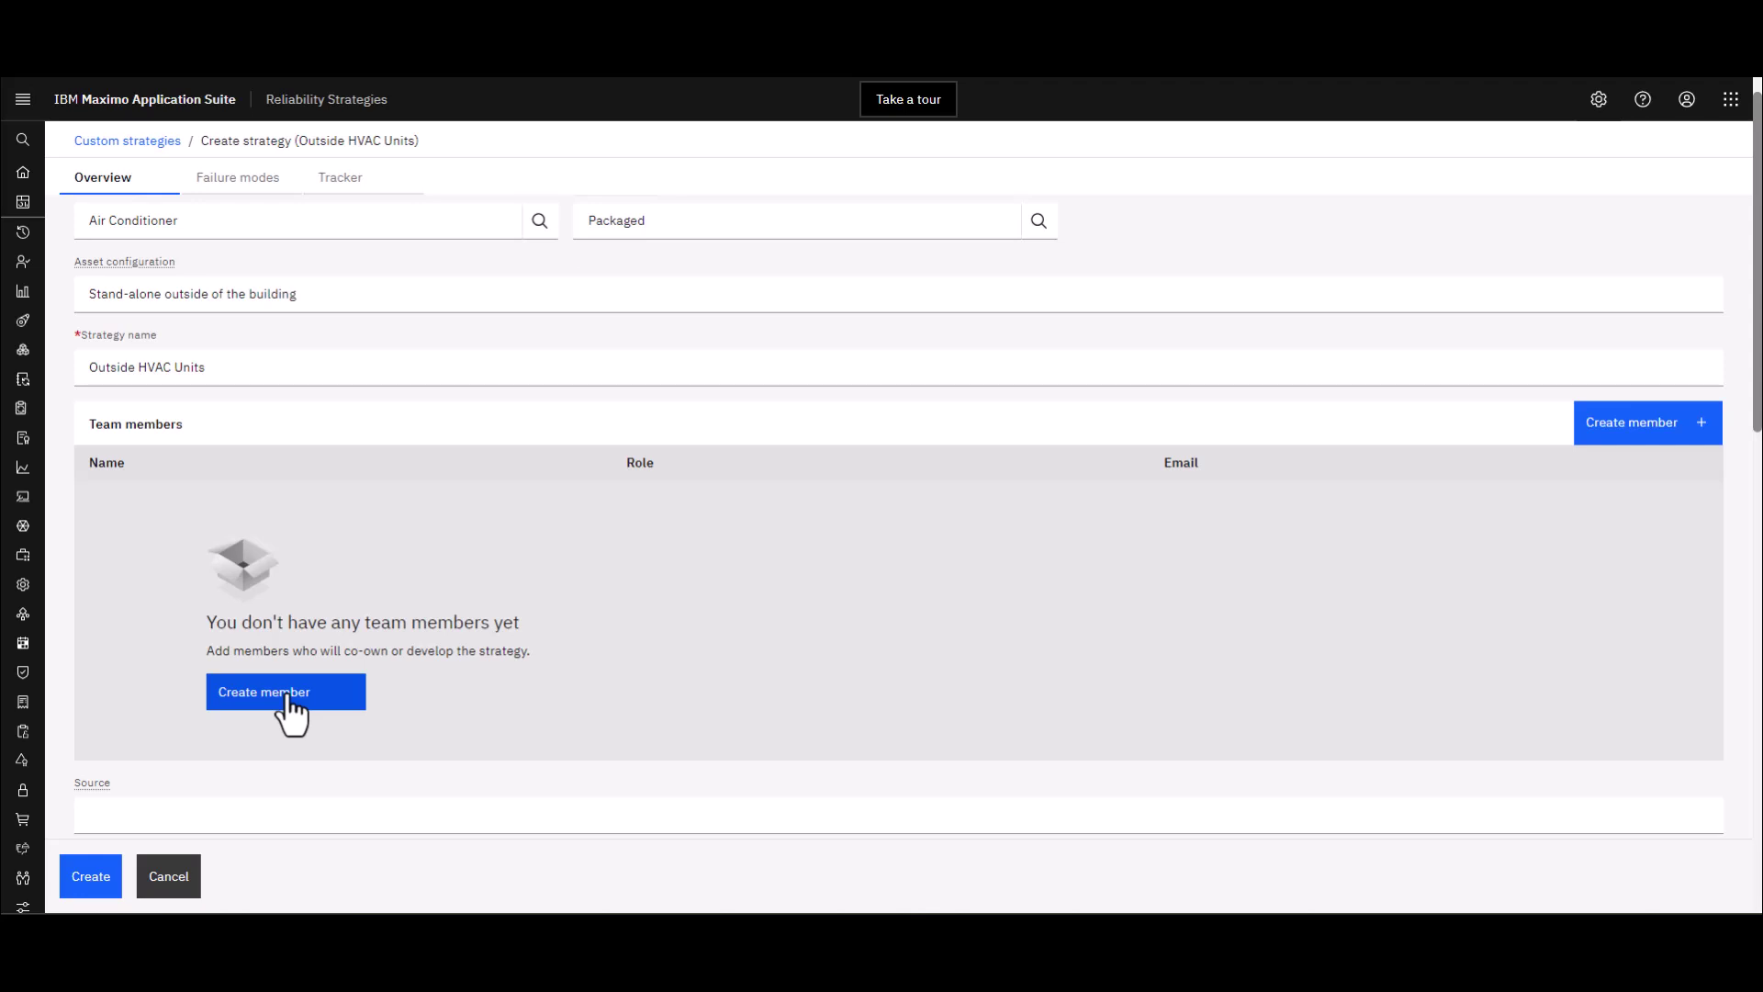
Add a Reliability Engineer team member, entering the person's name and e-mail address
{"action": "left_click", "coordinate": [287, 698]}
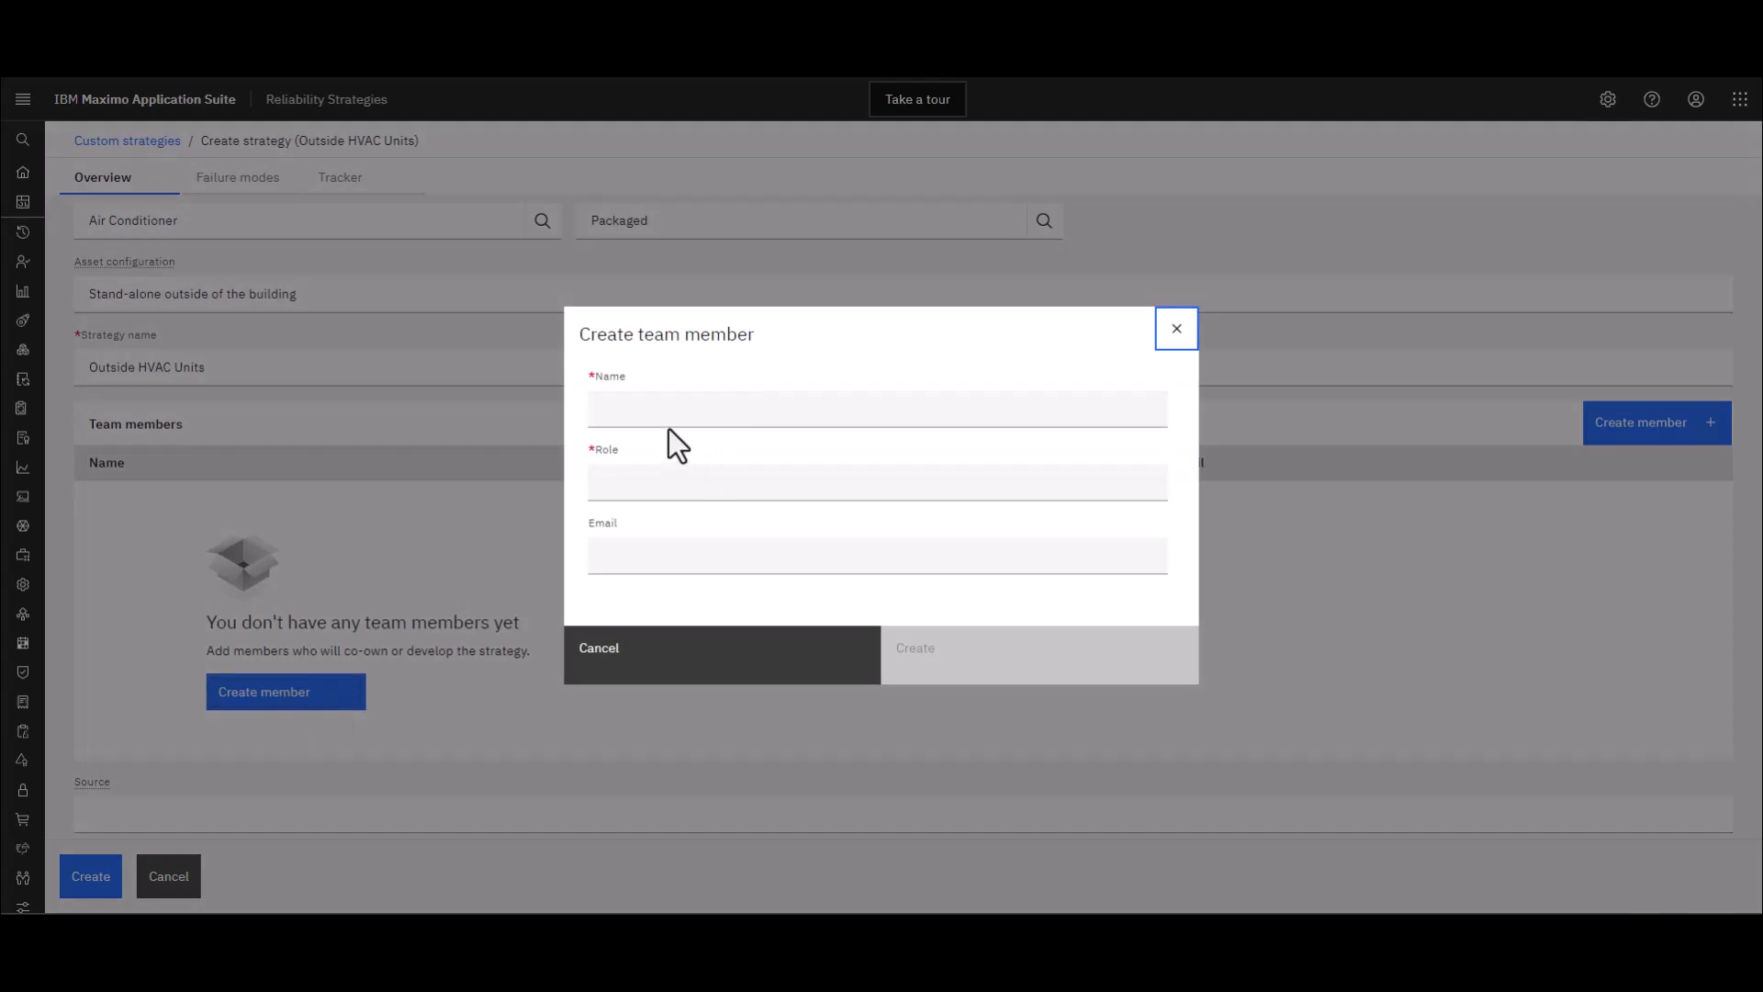
{"action": "left_click", "coordinate": [652, 416]}
{"action": "left_click", "coordinate": [629, 488]}
{"action": "type", "text": "Reliabi"}
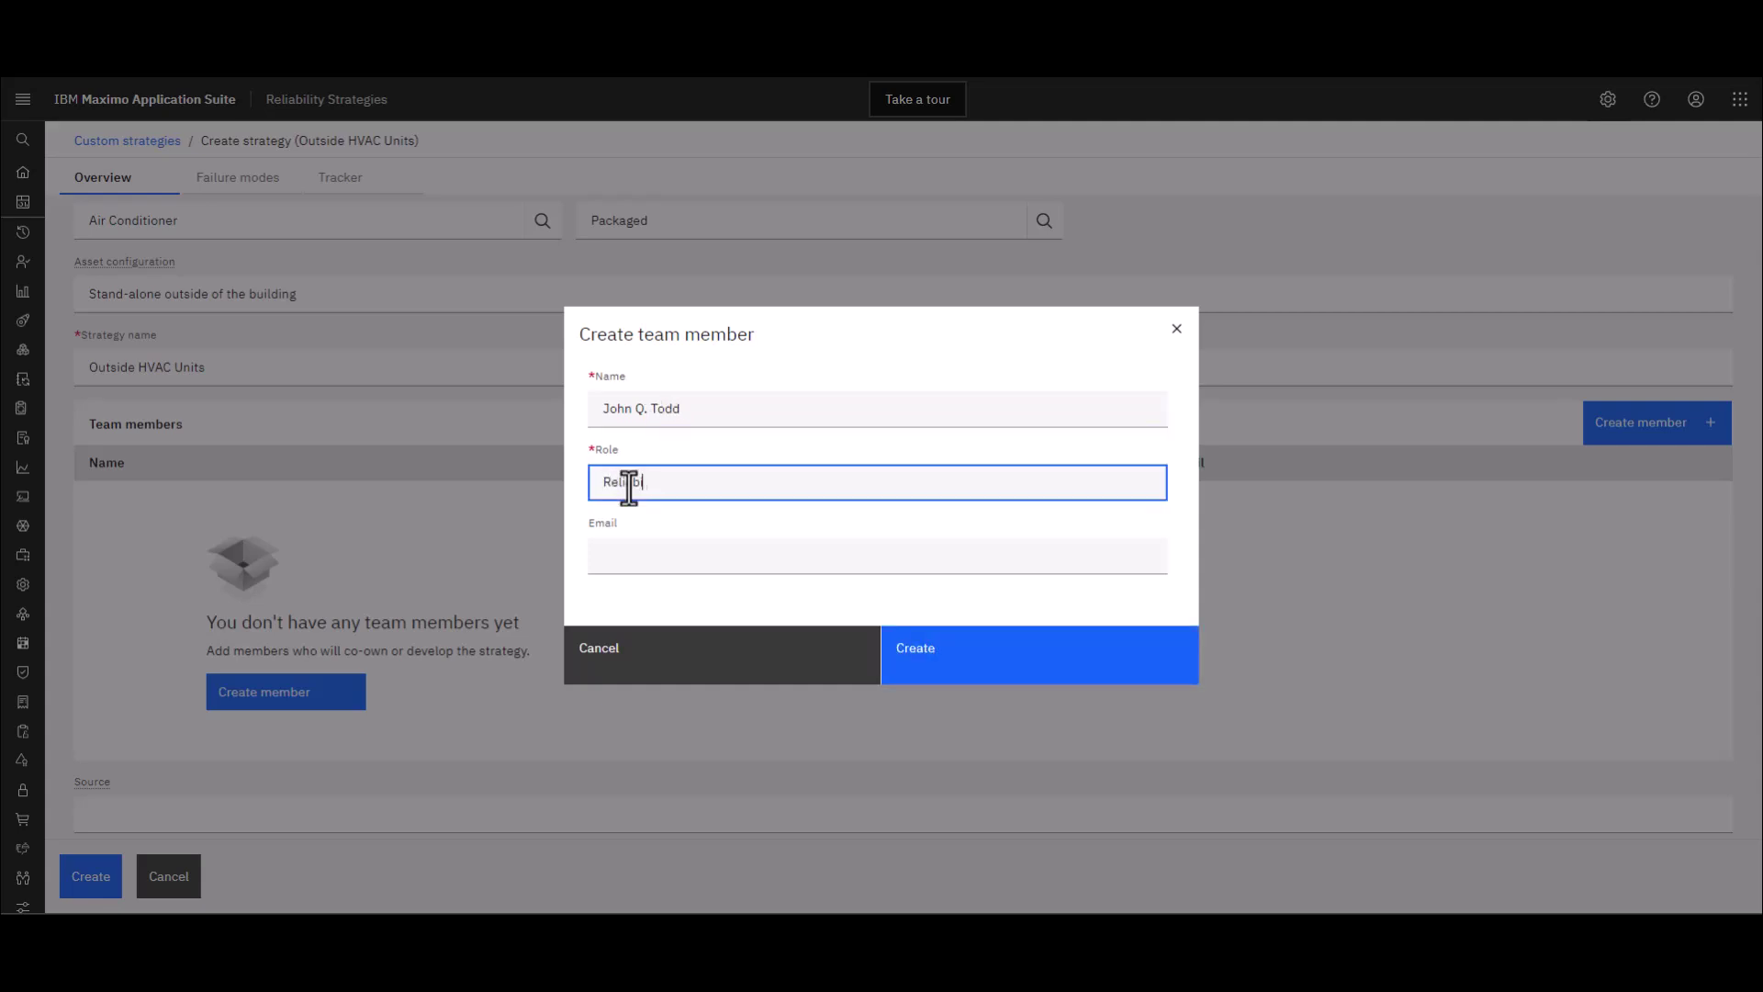
{"action": "type", "text": "lity Engineer"}
{"action": "left_click", "coordinate": [618, 558]}
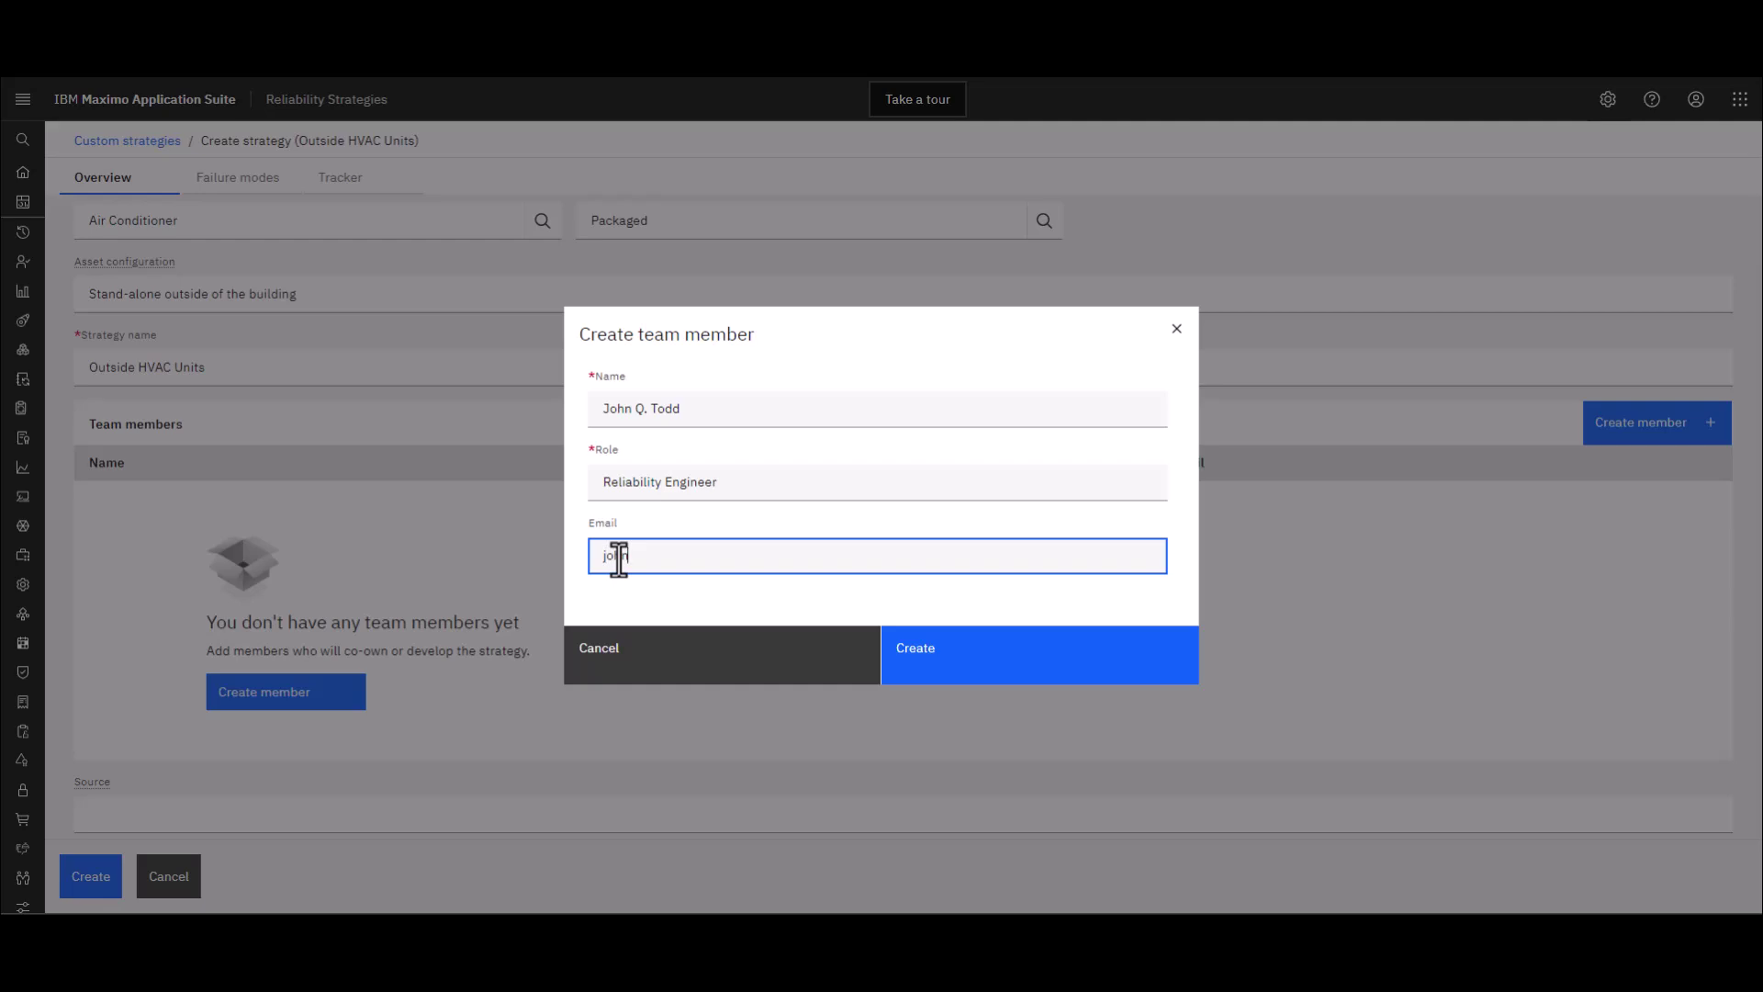
{"action": "left_click", "coordinate": [938, 668]}
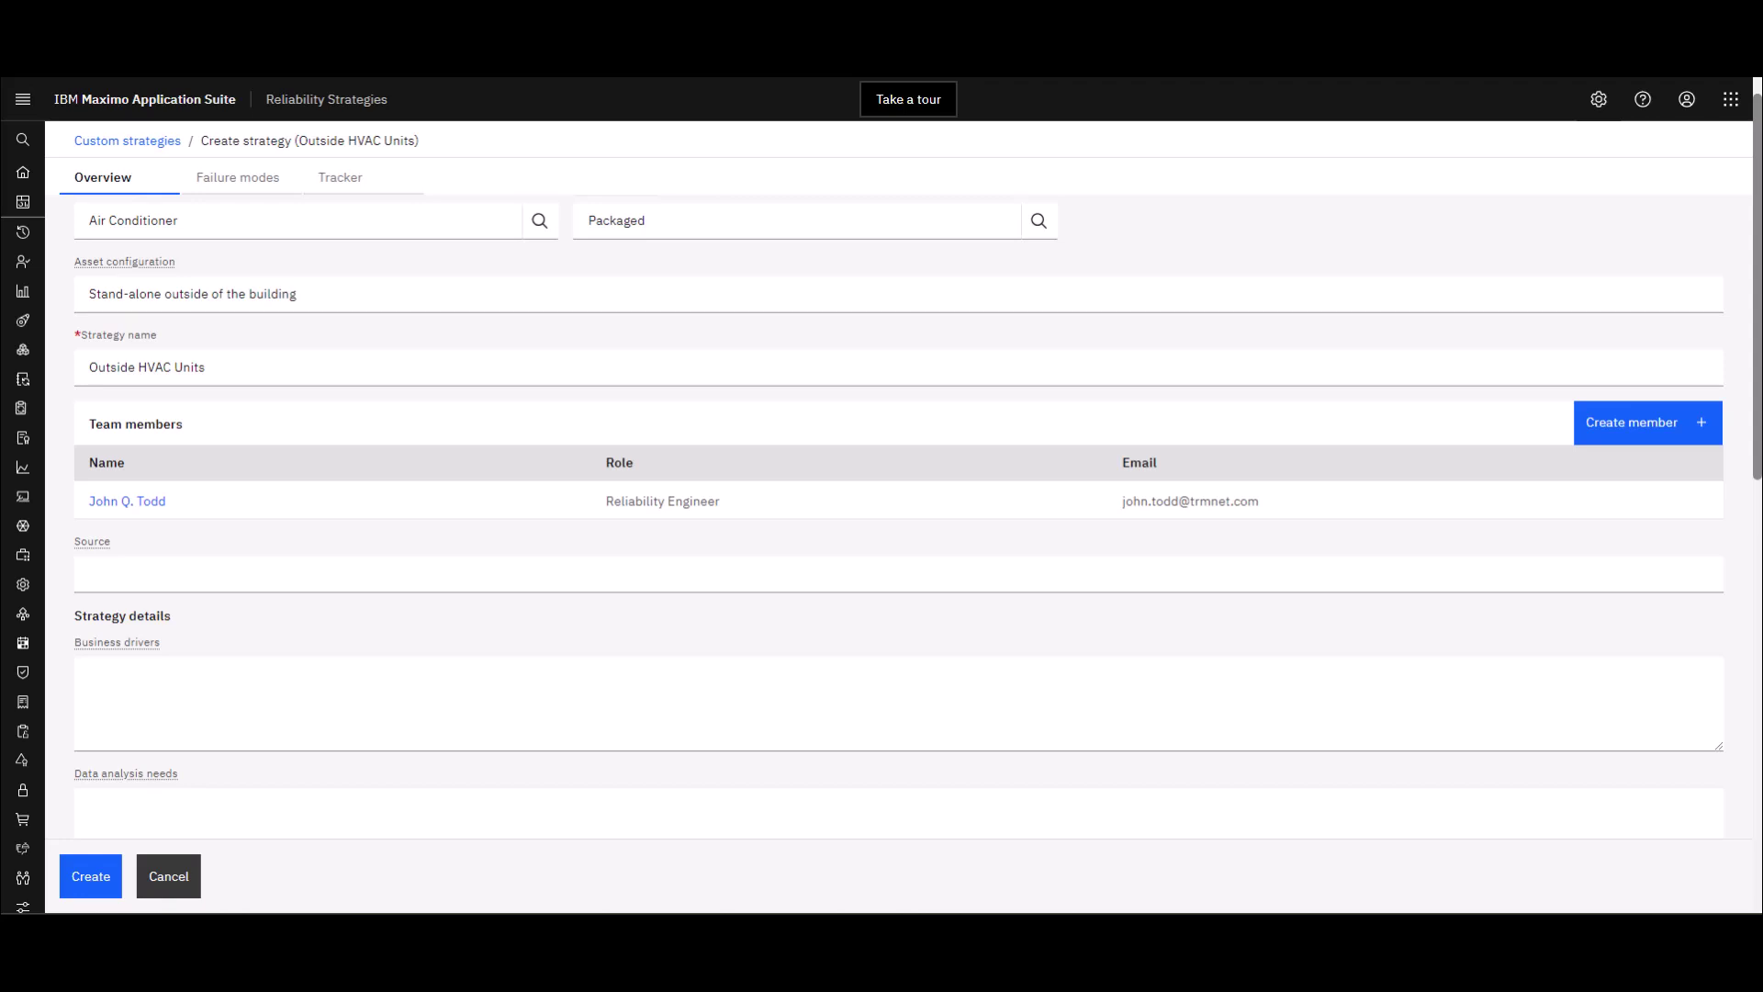
Paste 'Manufacturer owner manual, field staff experience, EAM documentation' into the Source field
{"action": "left_click", "coordinate": [257, 574]}
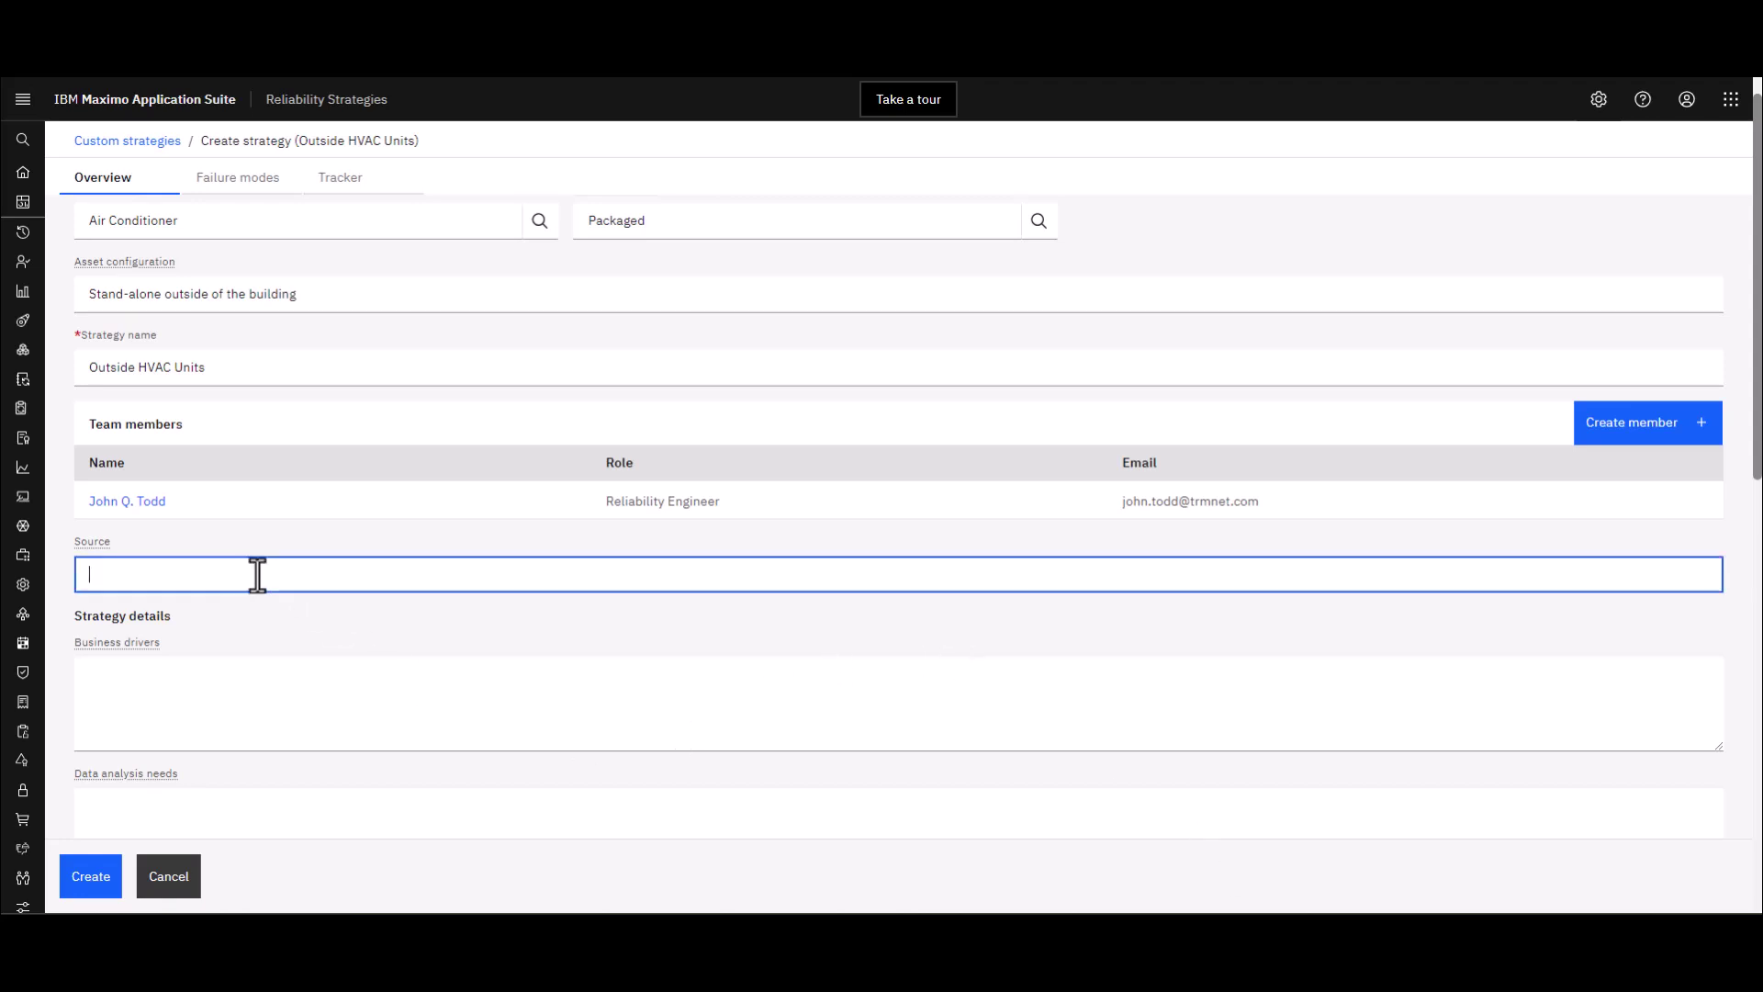
{"action": "type", "text": "Manufacturer owner manual, field staff experience, EAM documentation"}
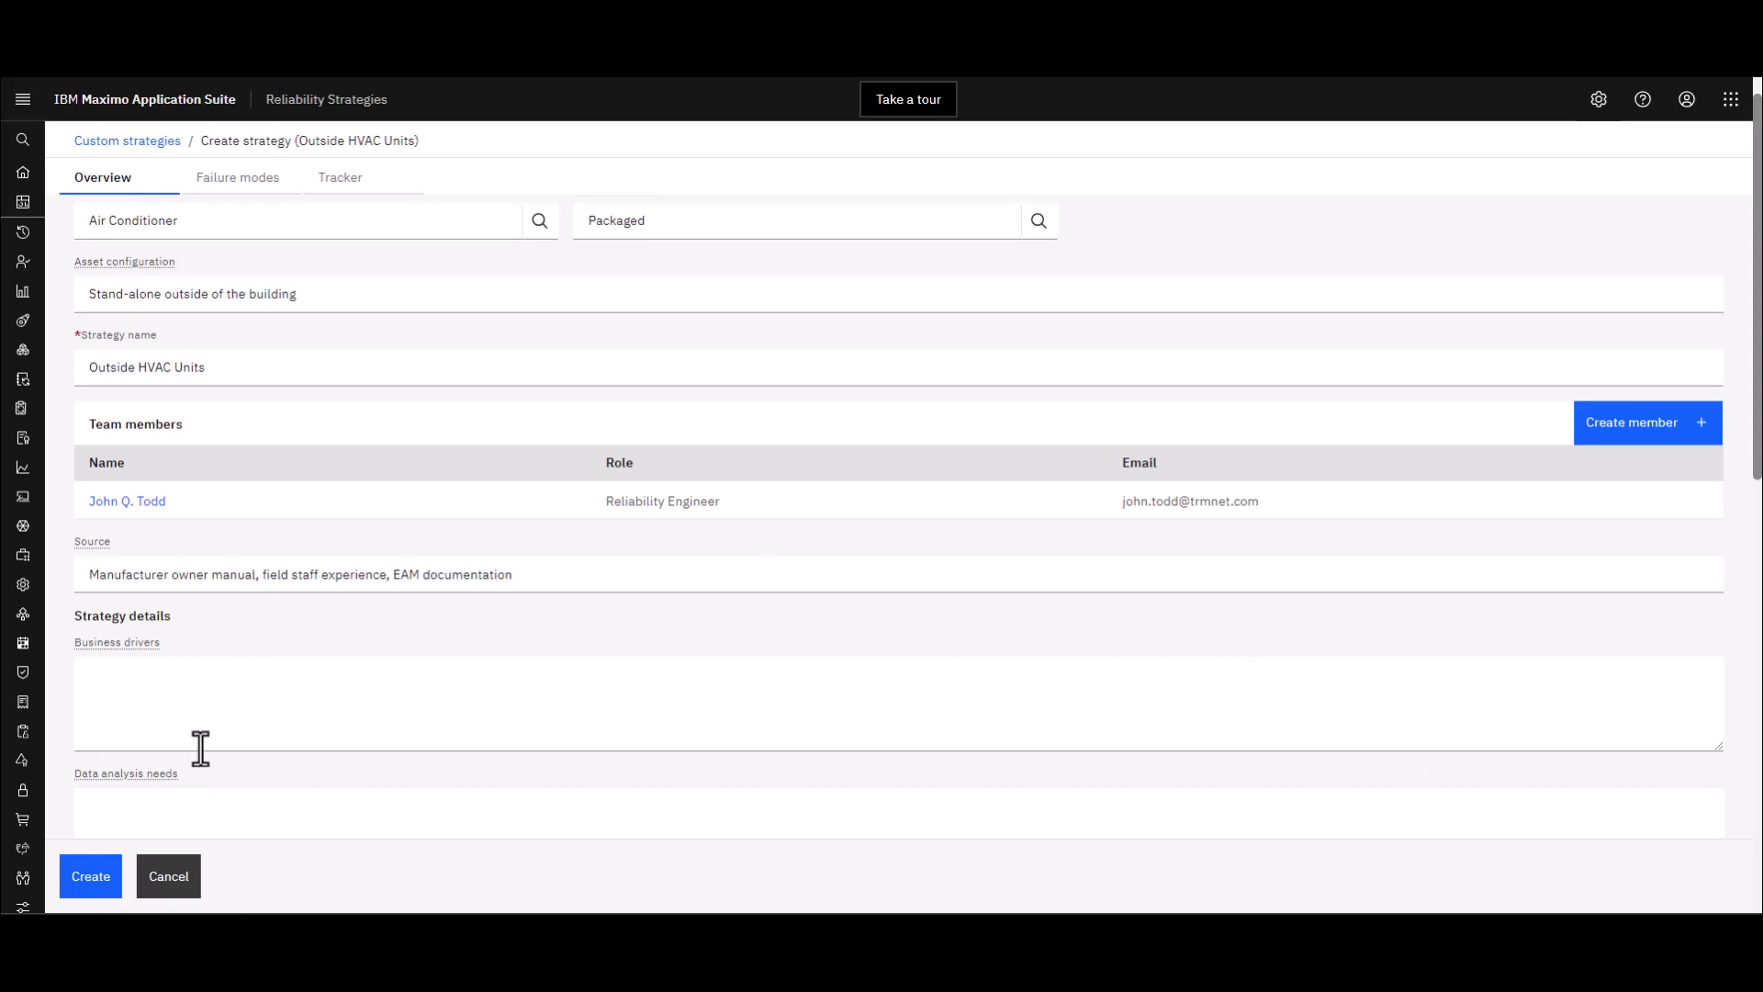
Paste business drivers: buildings need HVAC 24/7 and clients dislike uncomfortable buildings
{"action": "scroll", "coordinate": [191, 736], "scroll_direction": "down", "scroll_amount": 1}
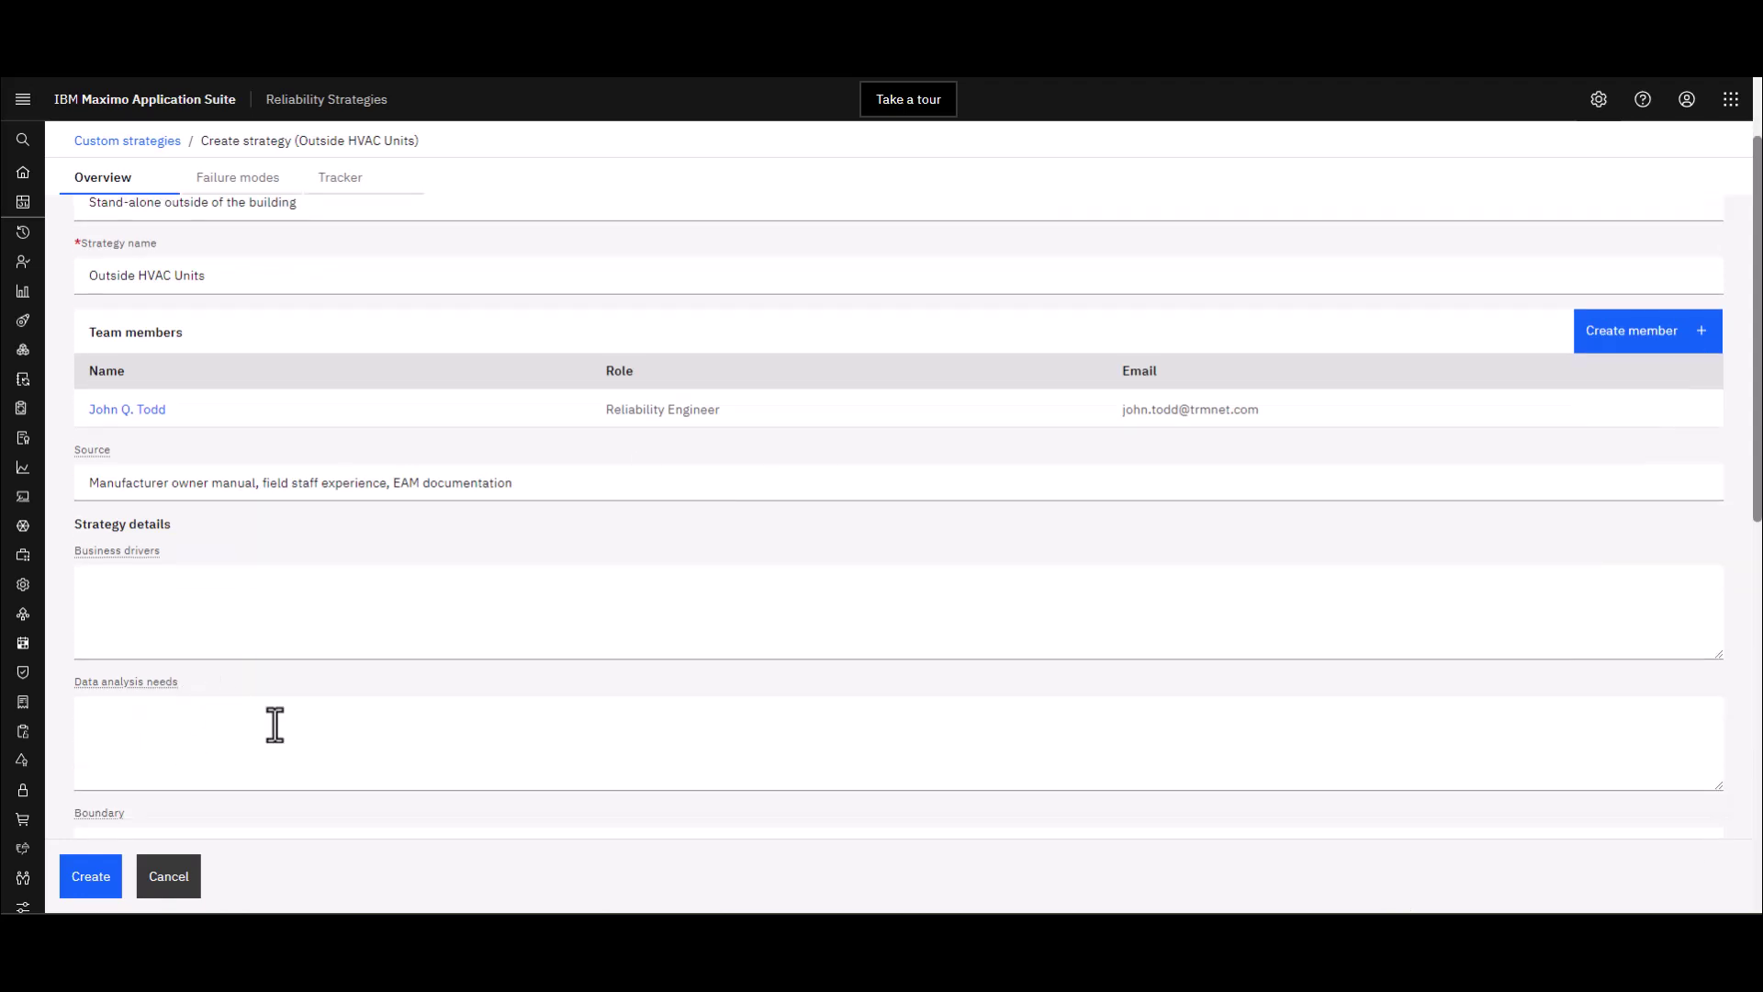
{"action": "left_click", "coordinate": [183, 617]}
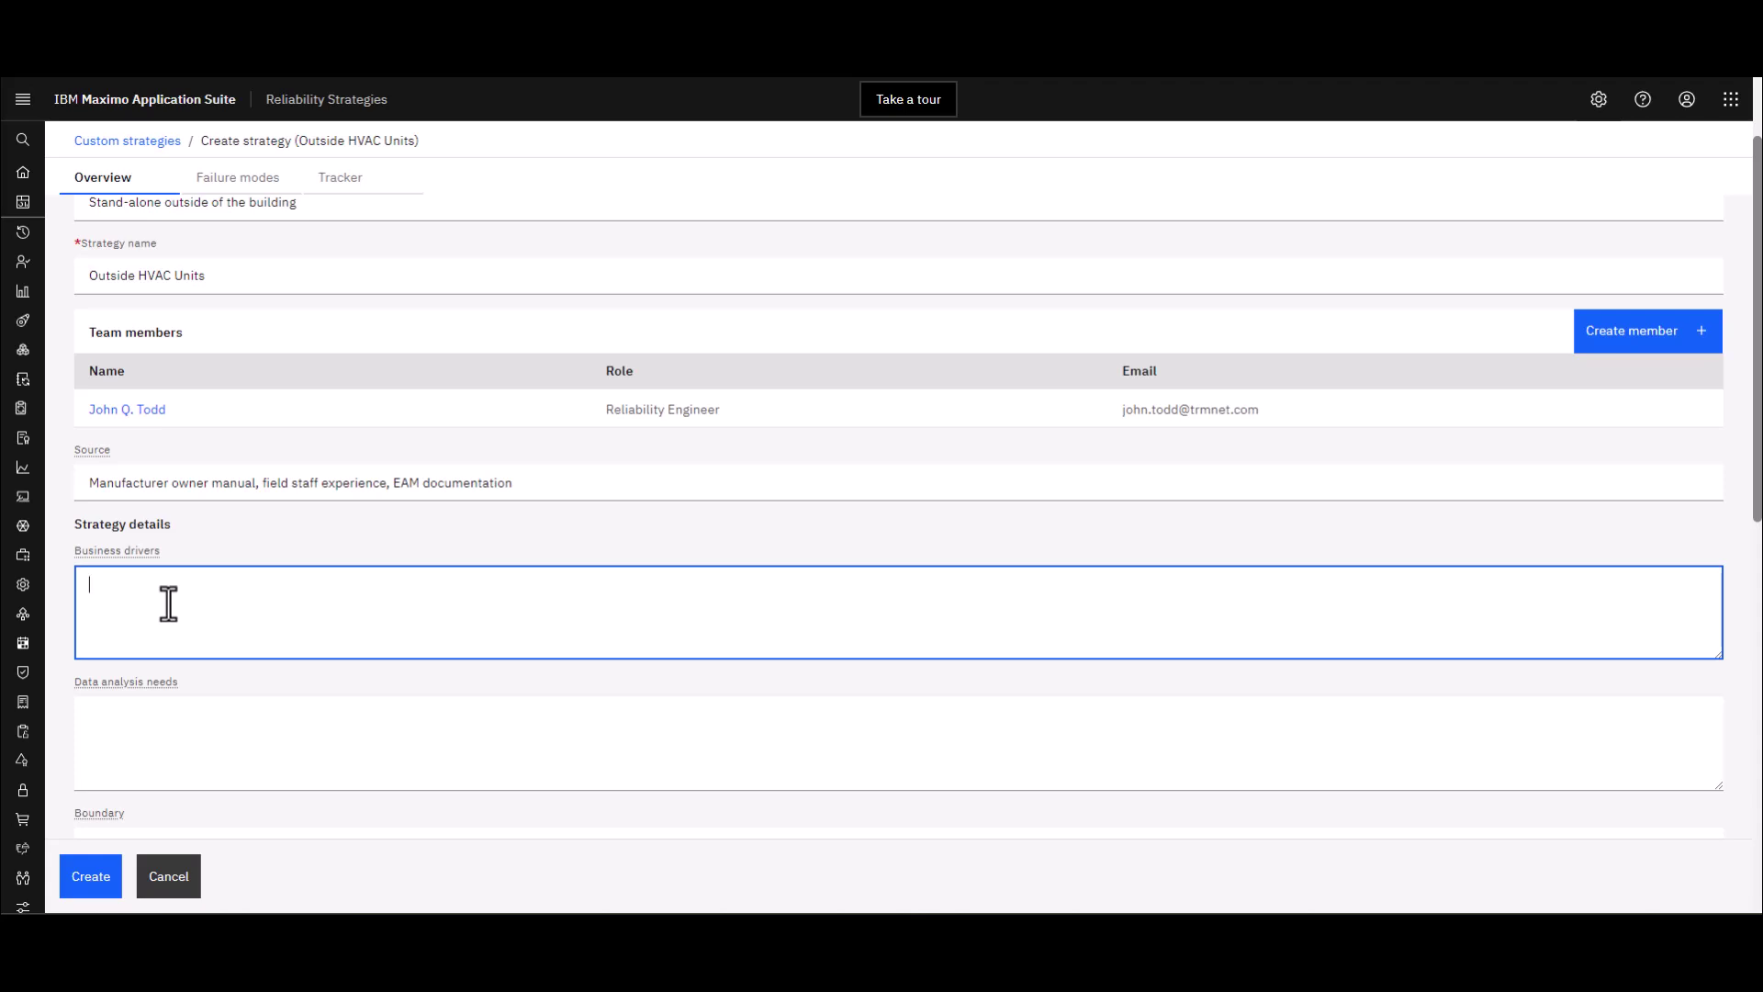
{"action": "type", "text": "Buildings require HVAC 24/7 due to internal operations. Clients are dissatisfied if building is not comfortable."}
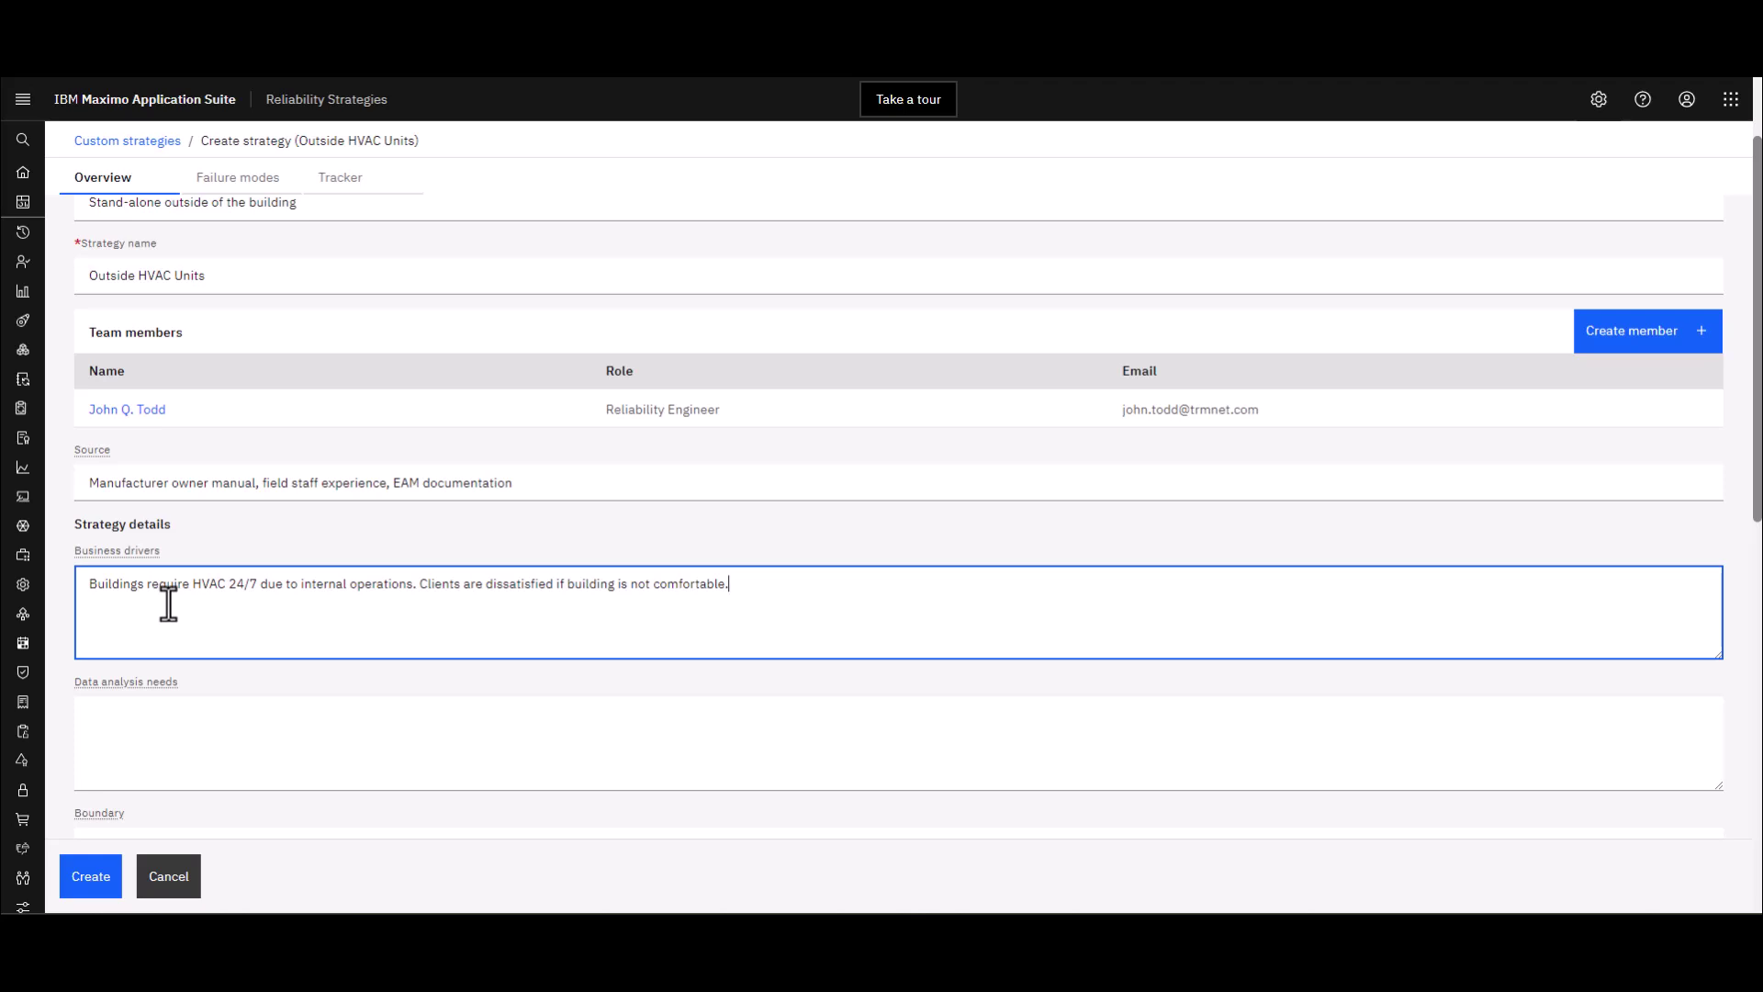
{"action": "scroll", "coordinate": [168, 603], "scroll_direction": "down", "scroll_amount": 1}
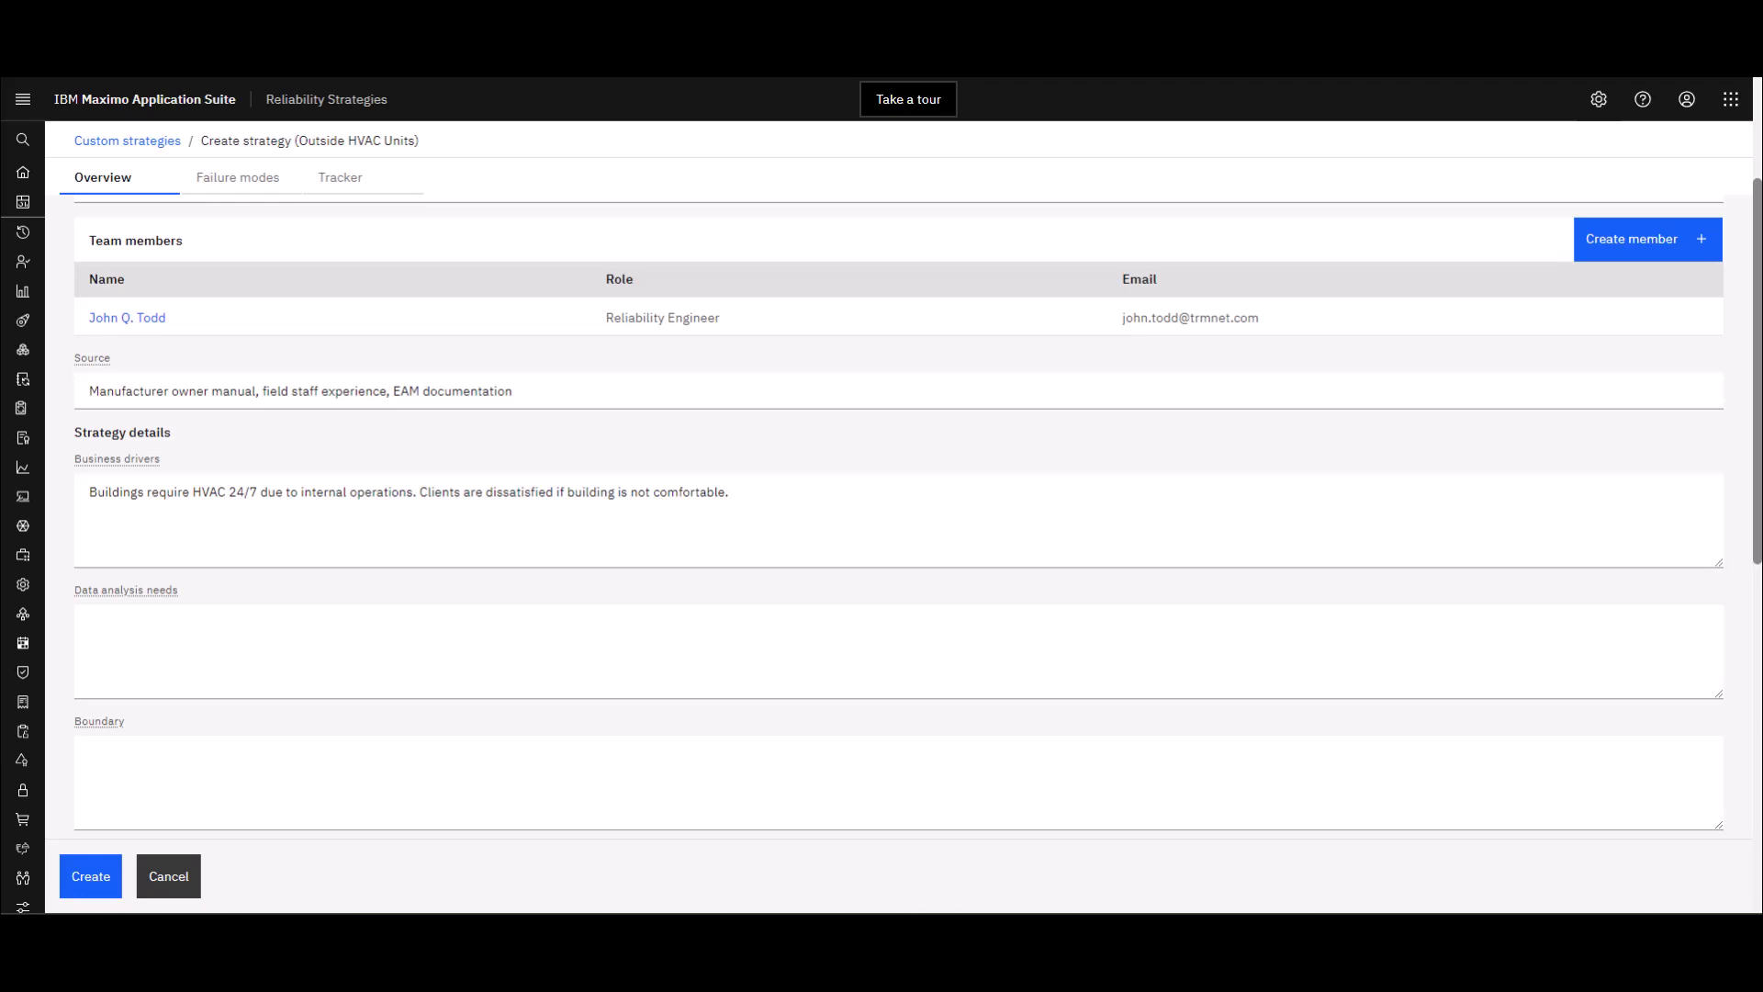
Paste 'Failure modes. Historical data of failures/less than optimal performance.' as data analysis needs
{"action": "left_click", "coordinate": [188, 627]}
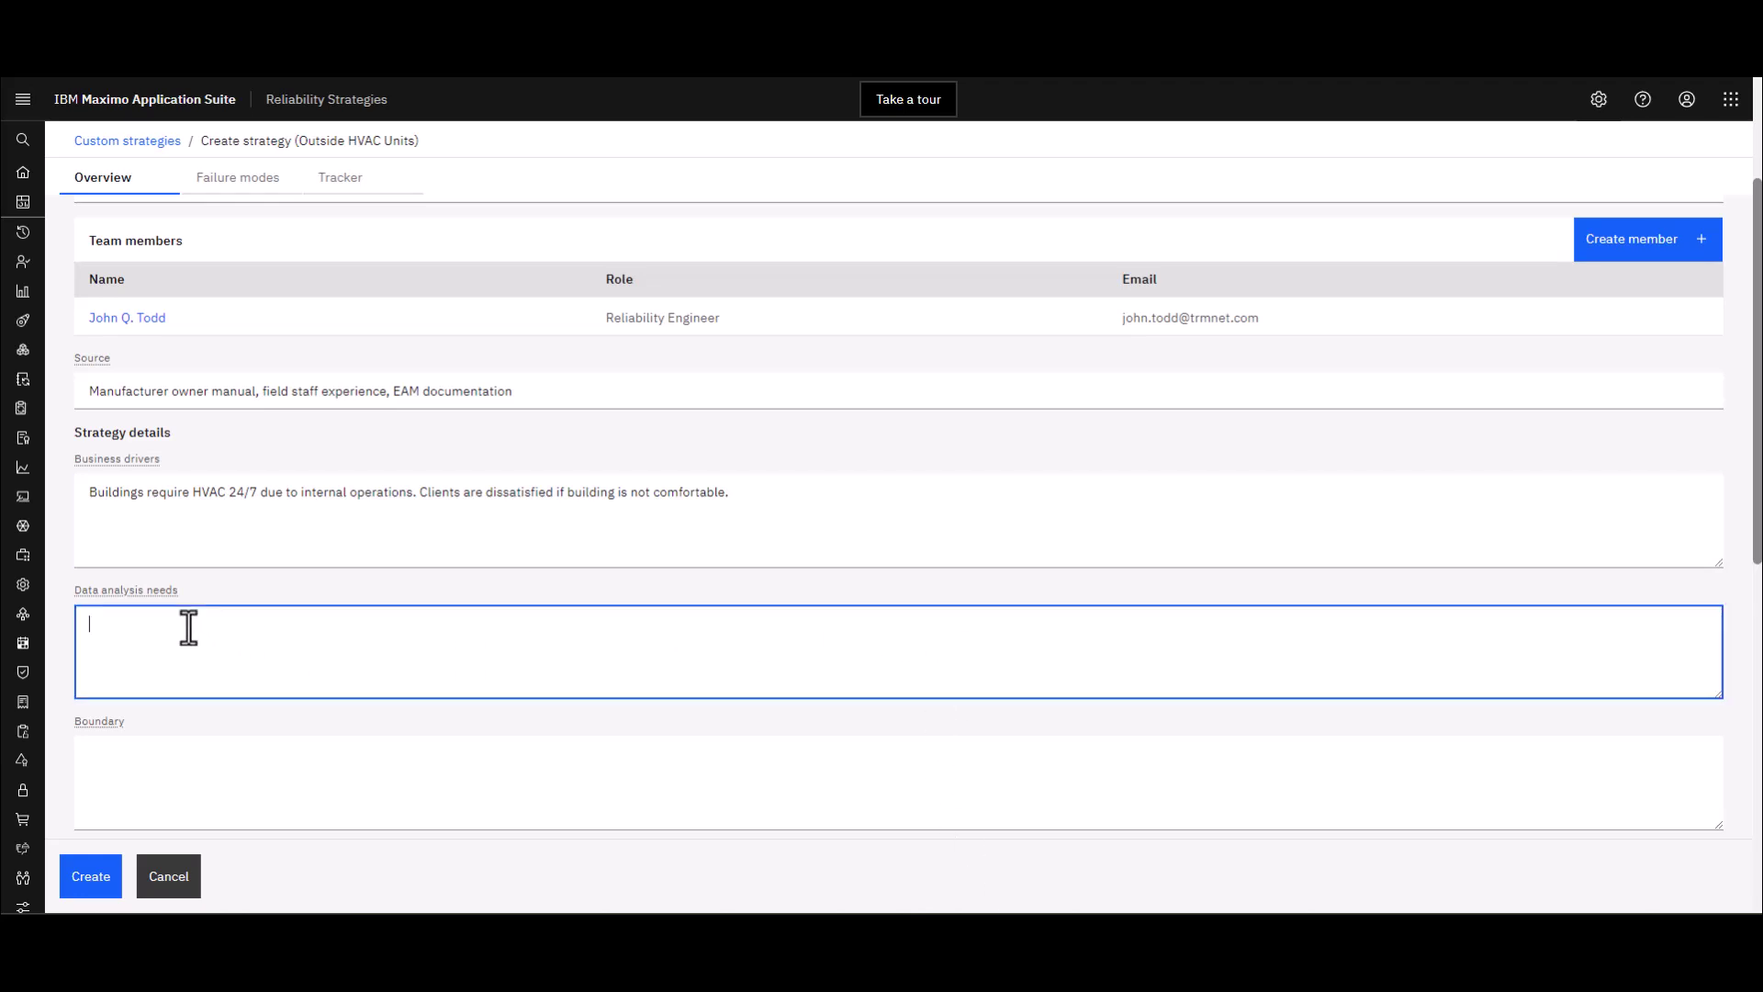
{"action": "type", "text": "Failure modes. Historical data of failures/less than optimal performance."}
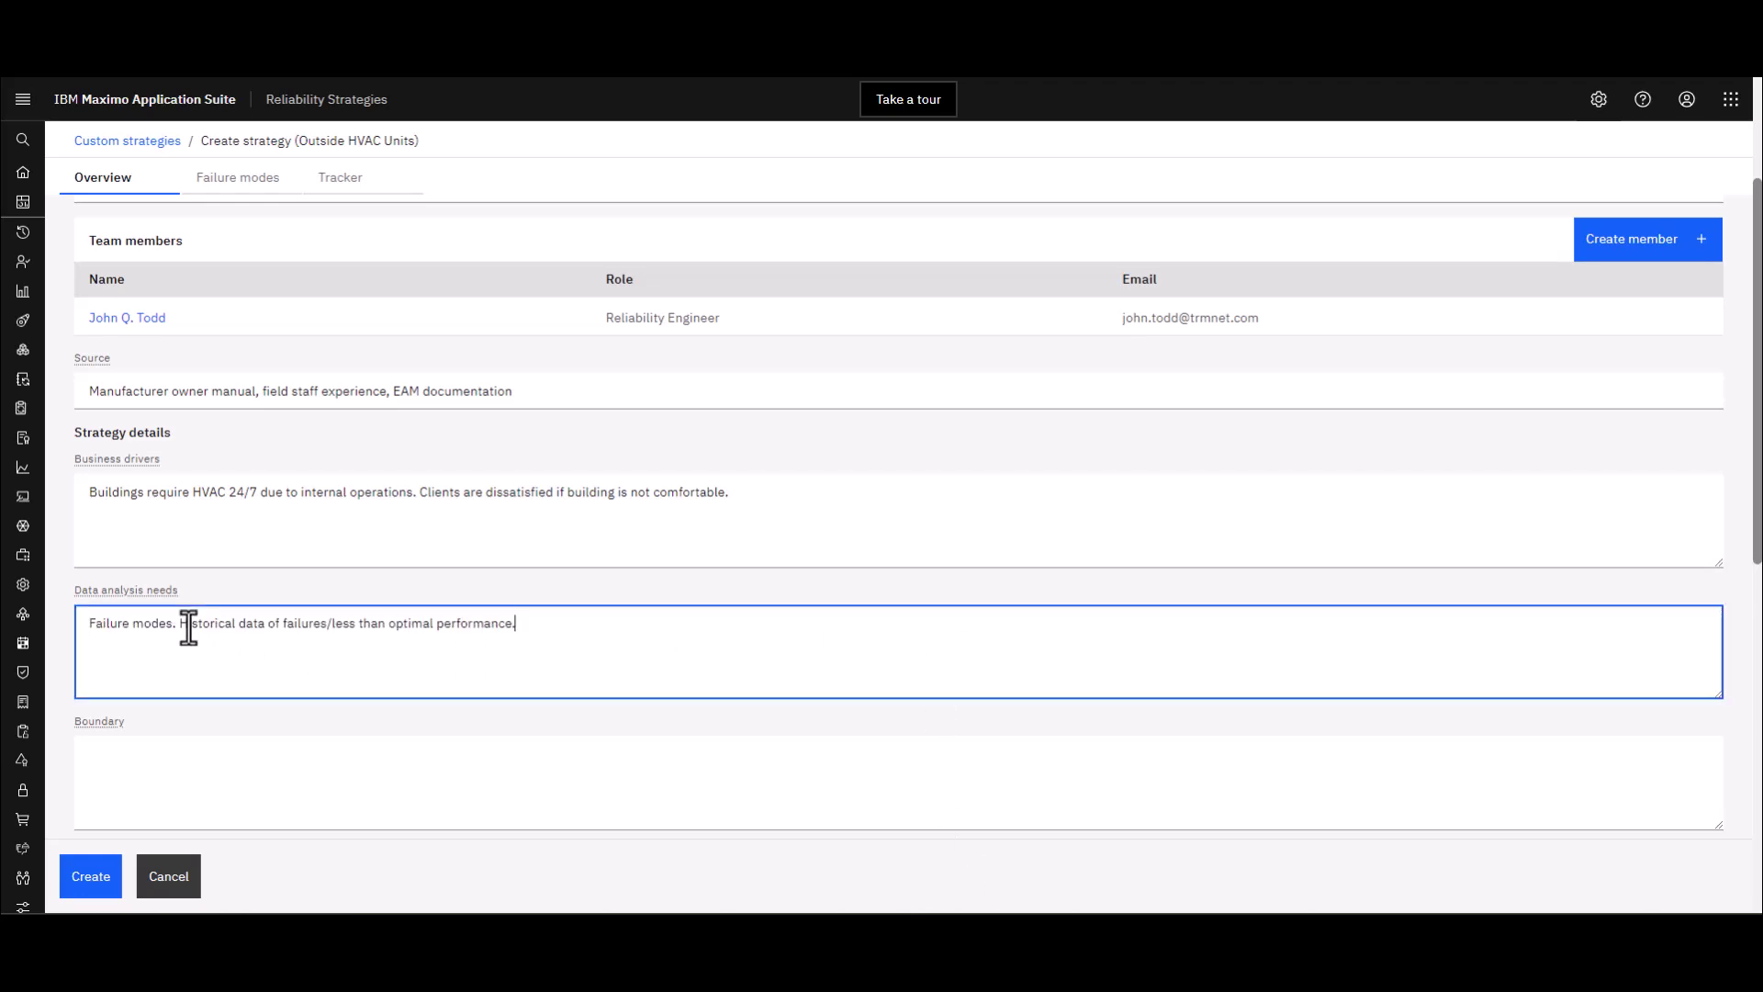
{"action": "scroll", "coordinate": [188, 627], "scroll_direction": "down", "scroll_amount": 3}
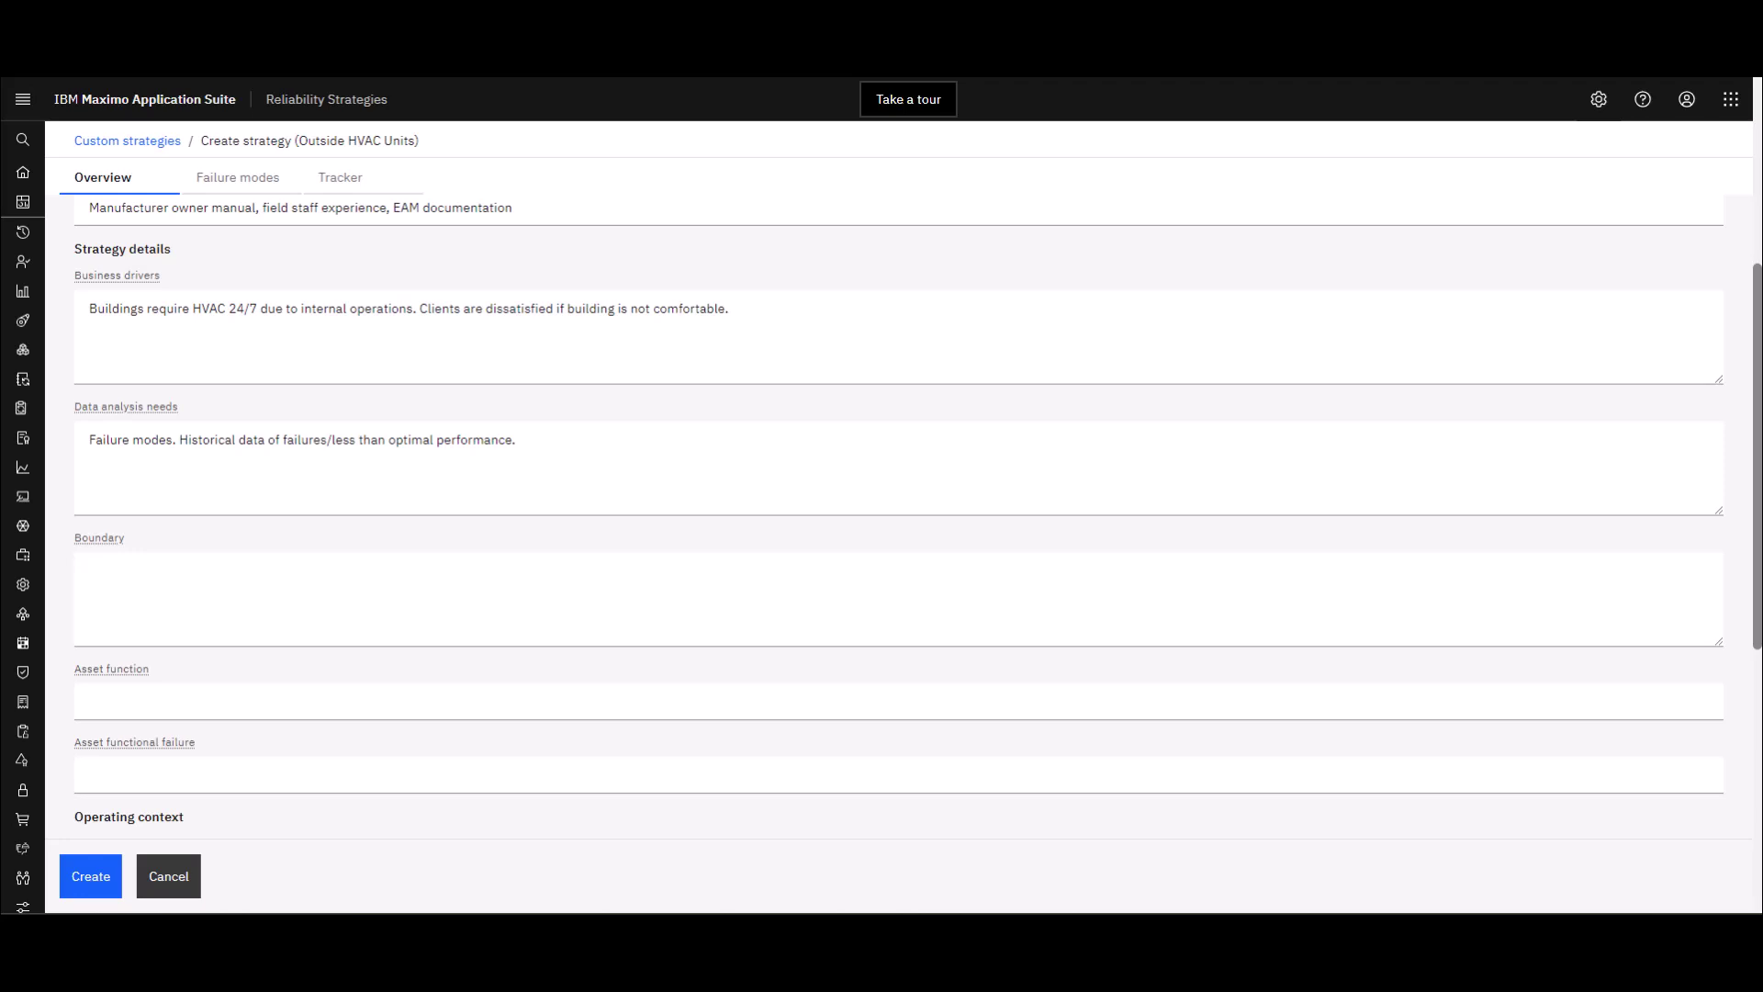
Paste the boundary: external unit, condenser piping and control system, excluding power source
{"action": "left_click", "coordinate": [137, 575]}
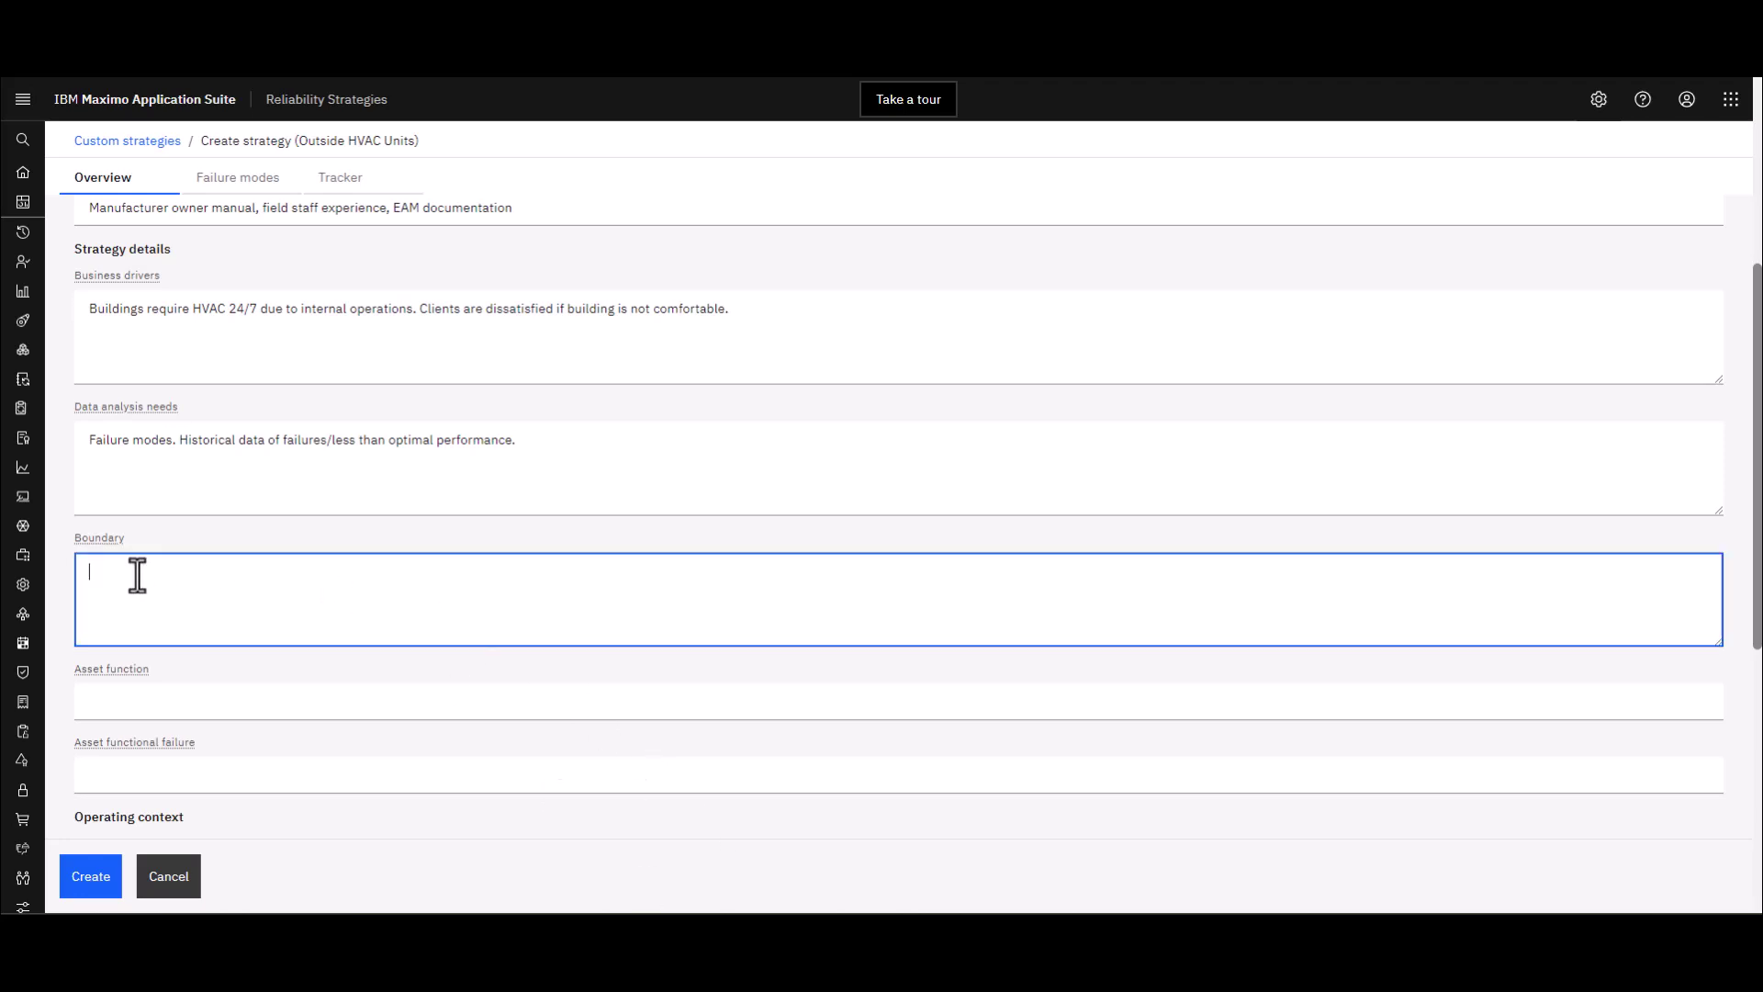
{"action": "type", "text": "The external unit, the piping to the condenser inside, and control system. Does not include source of power."}
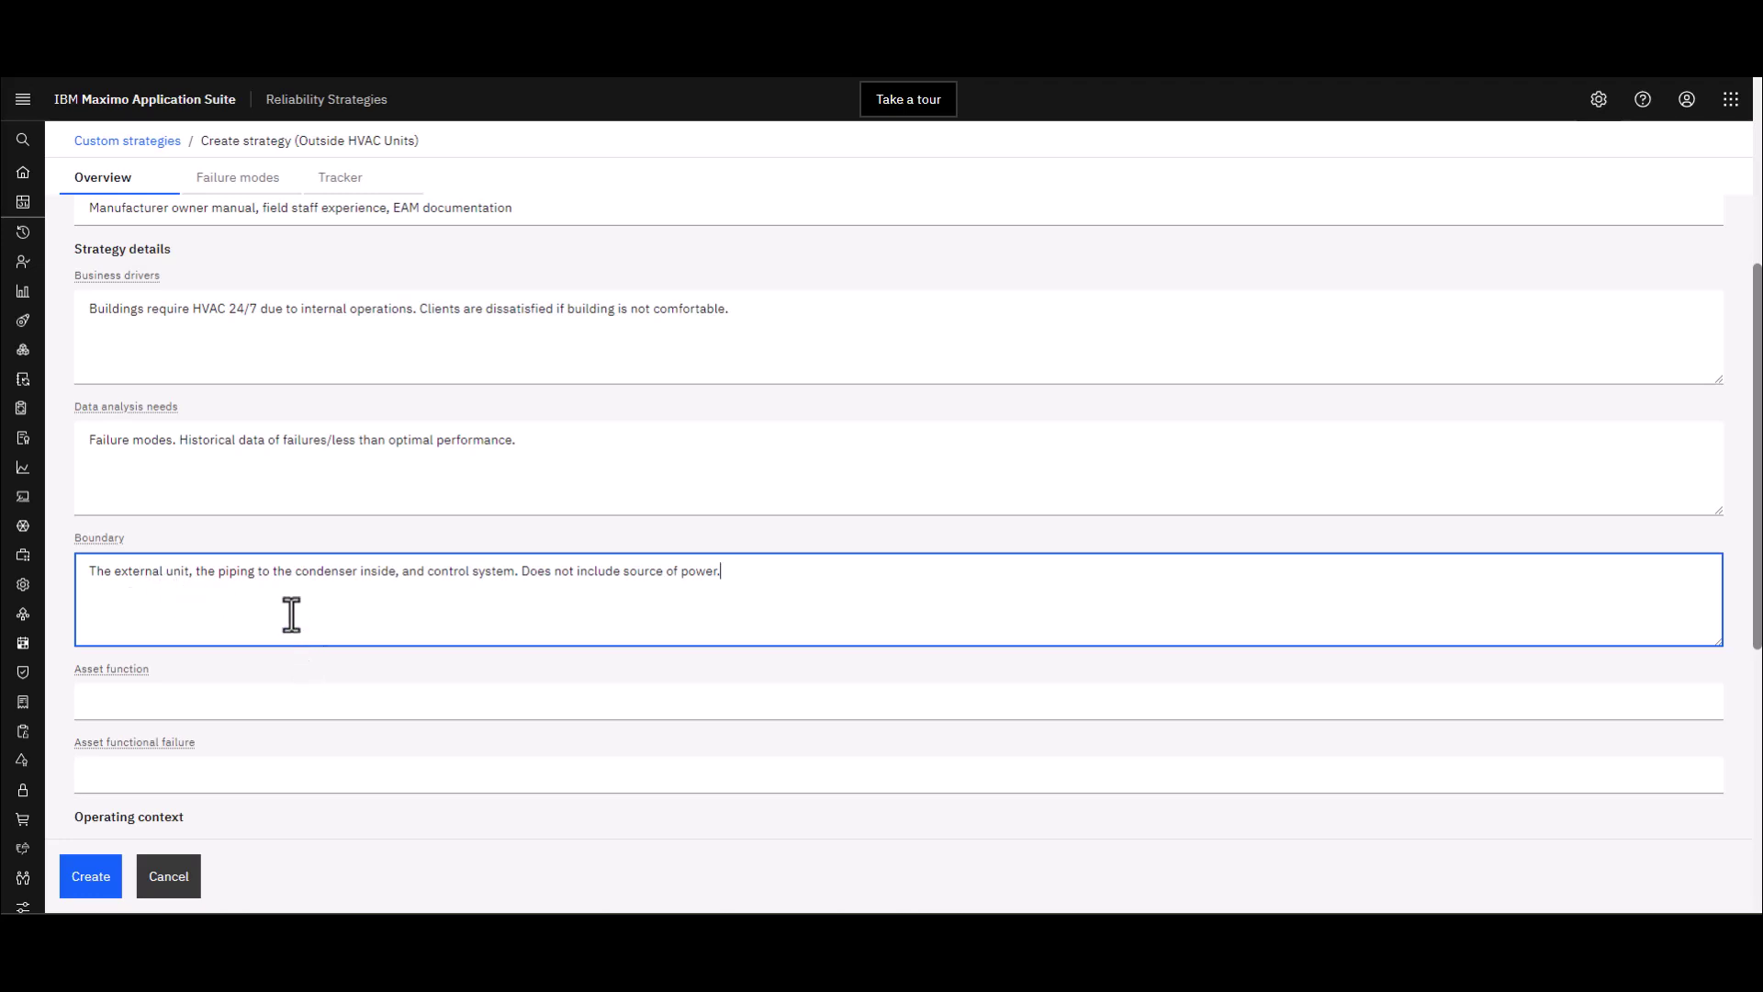
{"action": "scroll", "coordinate": [291, 614], "scroll_direction": "down", "scroll_amount": 2}
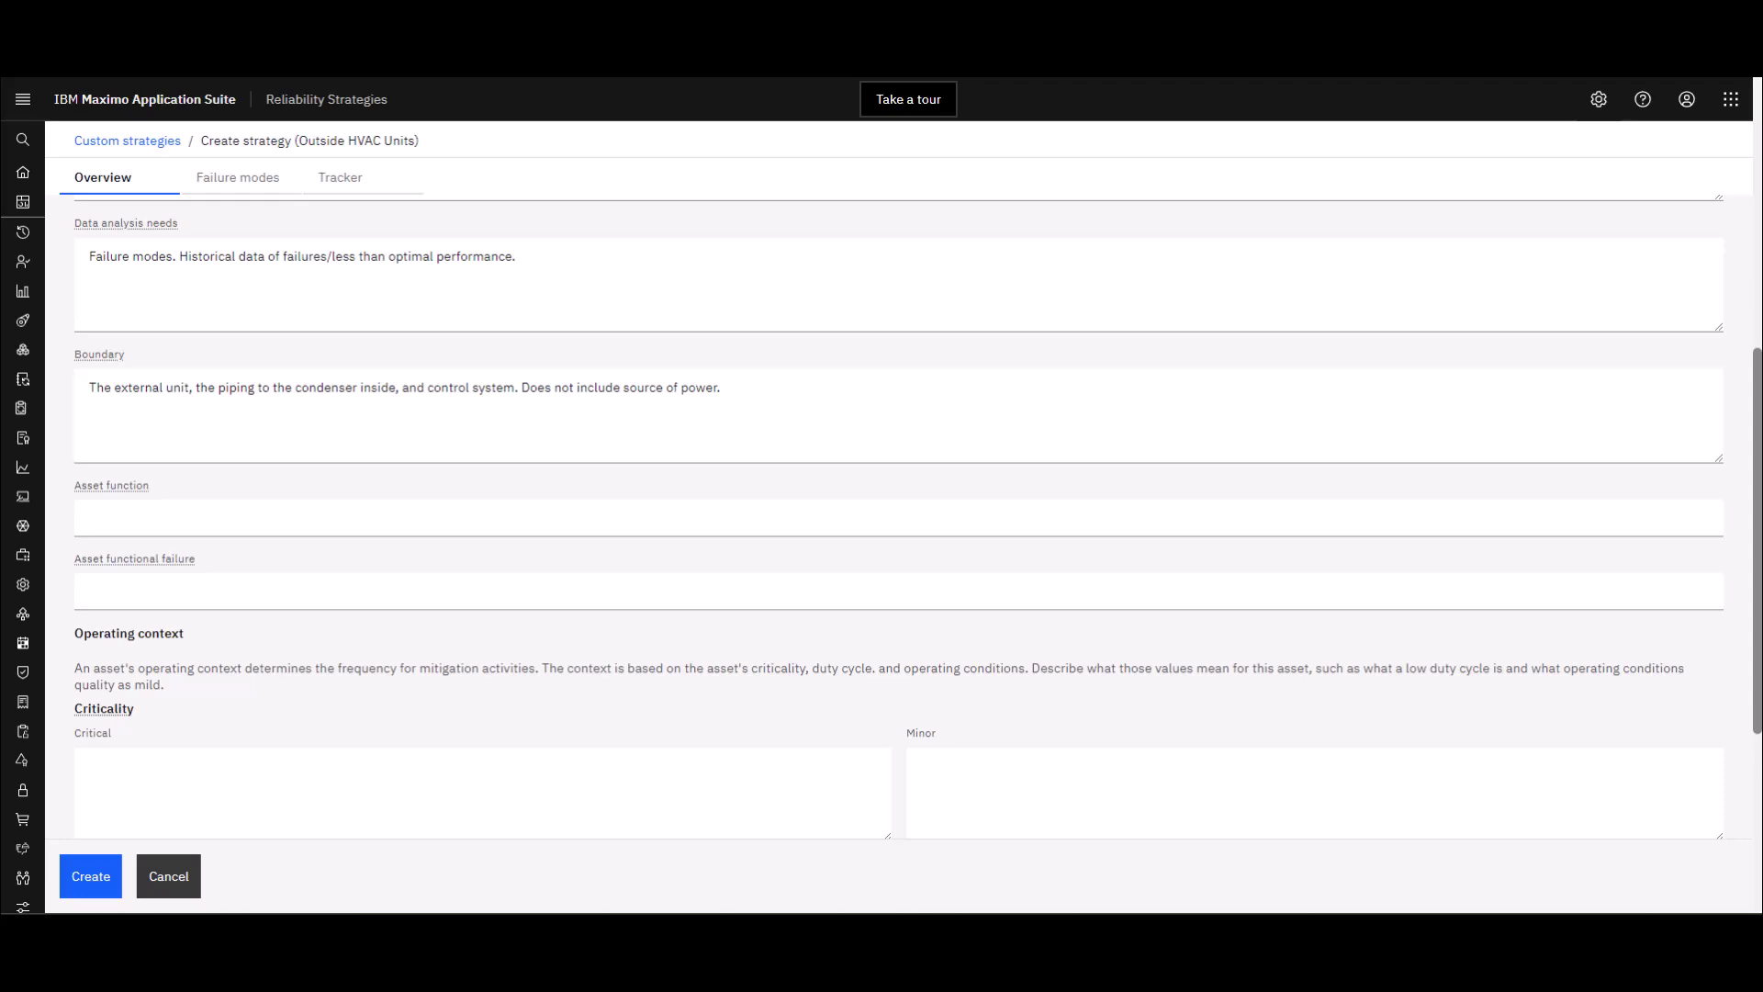
Paste 'Provides cooling and heating for building.' into the Asset function field
{"action": "left_click", "coordinate": [185, 519]}
{"action": "type", "text": "Provides cooling and heating for building."}
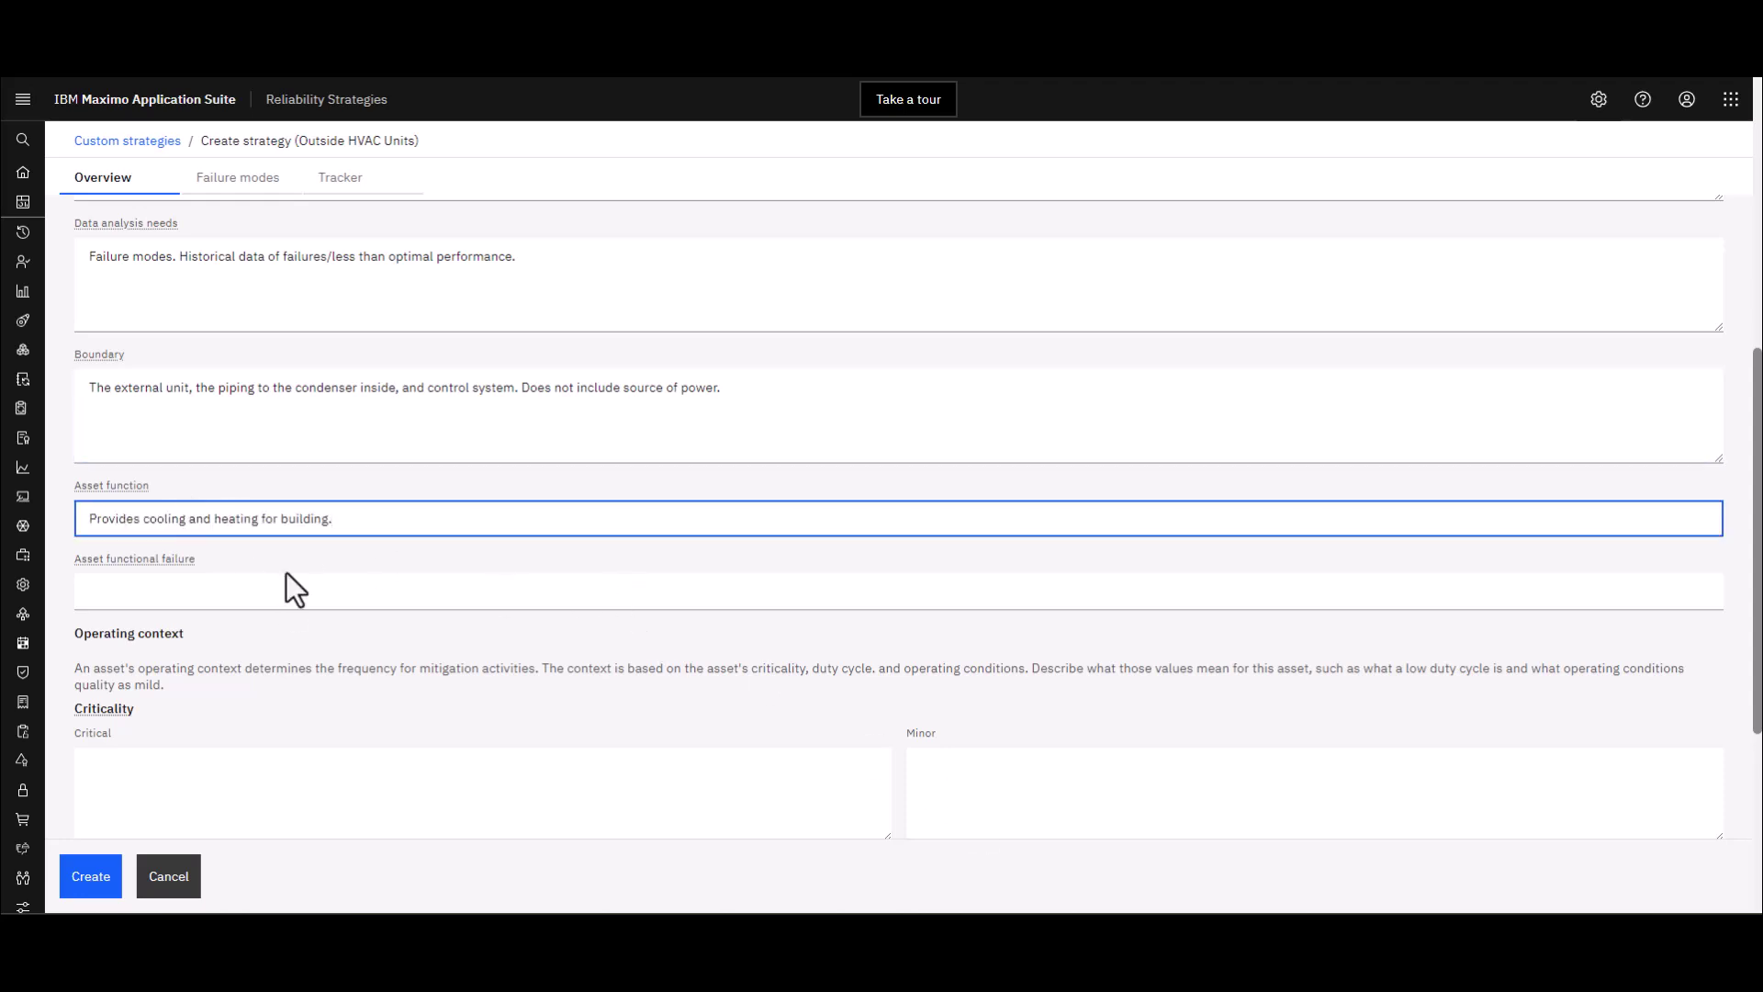
{"action": "scroll", "coordinate": [286, 574], "scroll_direction": "down", "scroll_amount": 2}
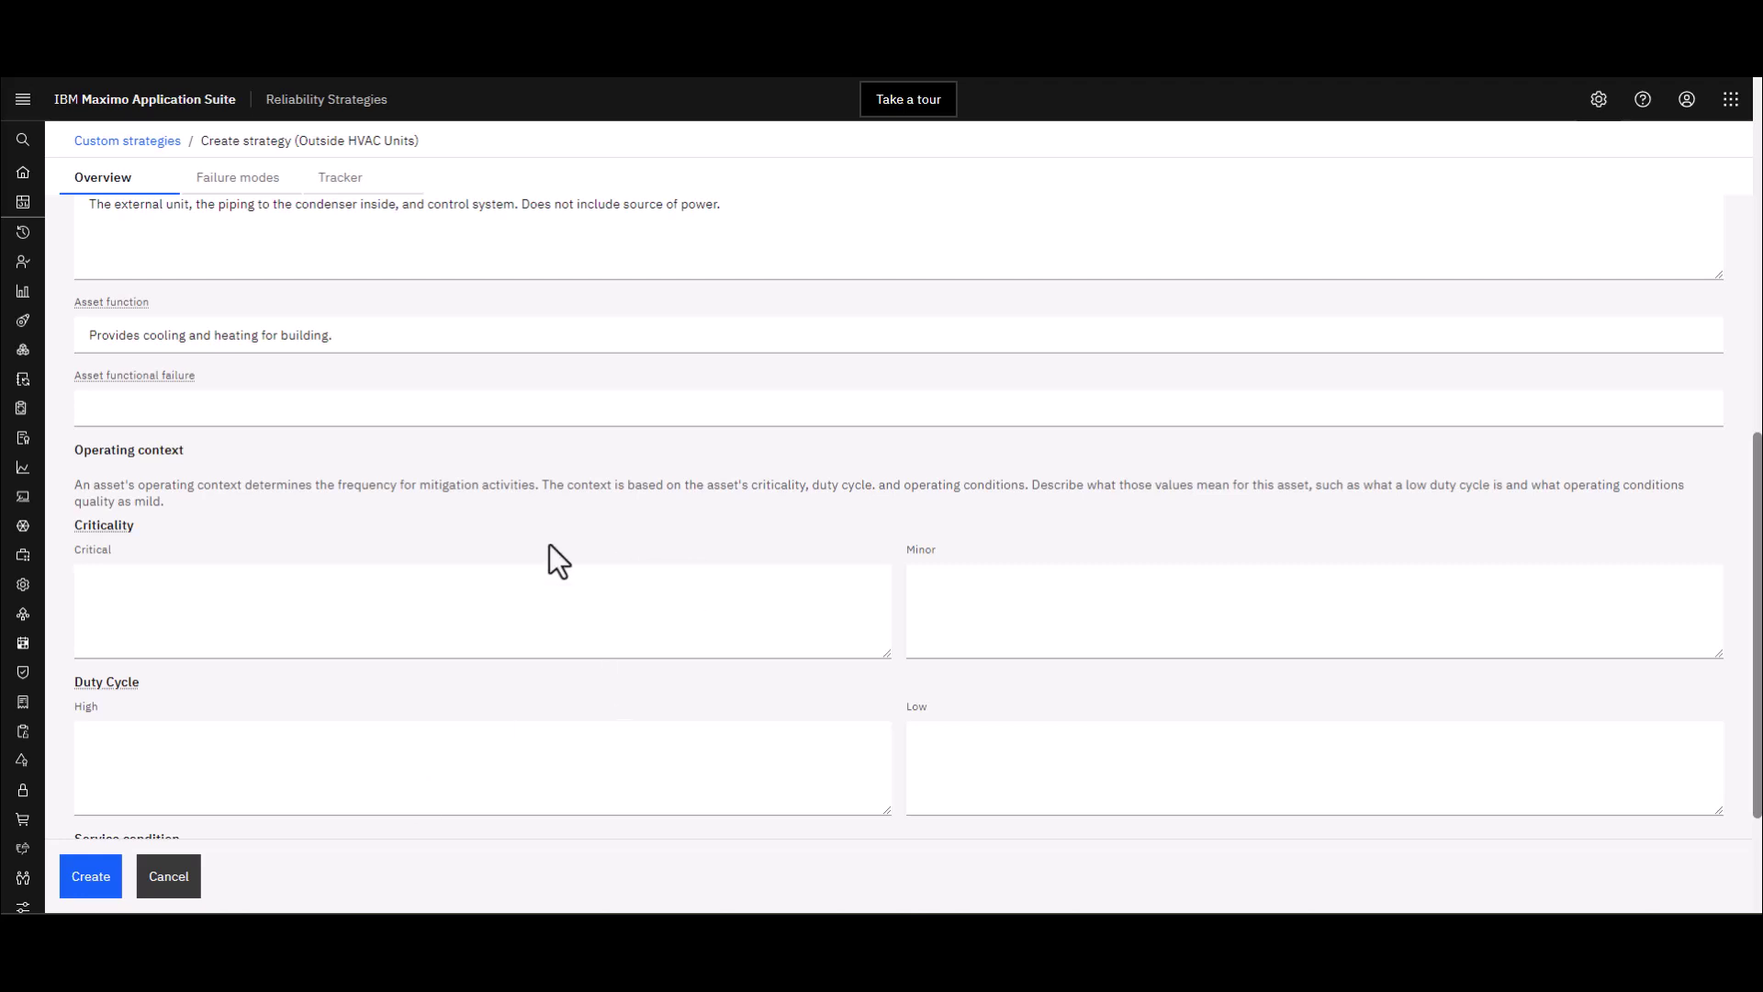
Enter 'Does not provide comfortable temperature levels for building occupants.' as the asset functional failure
{"action": "left_click", "coordinate": [142, 408]}
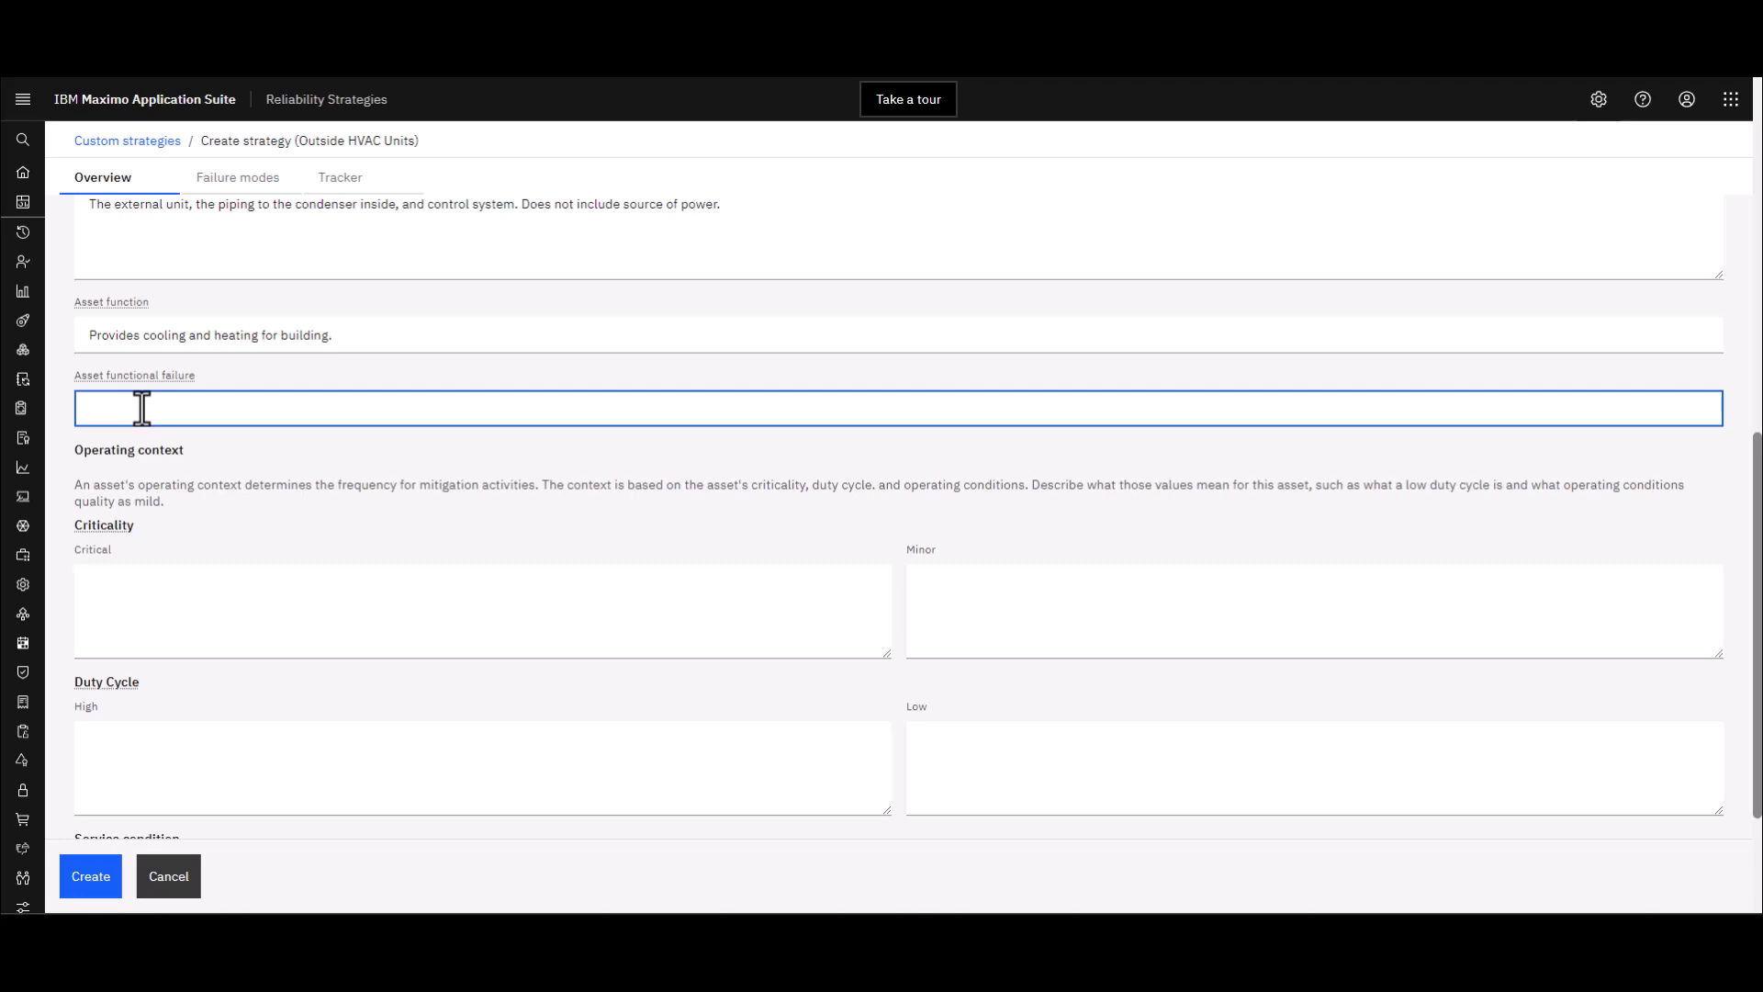
{"action": "type", "text": "Does not provide comfortable temperature levels for building occupants."}
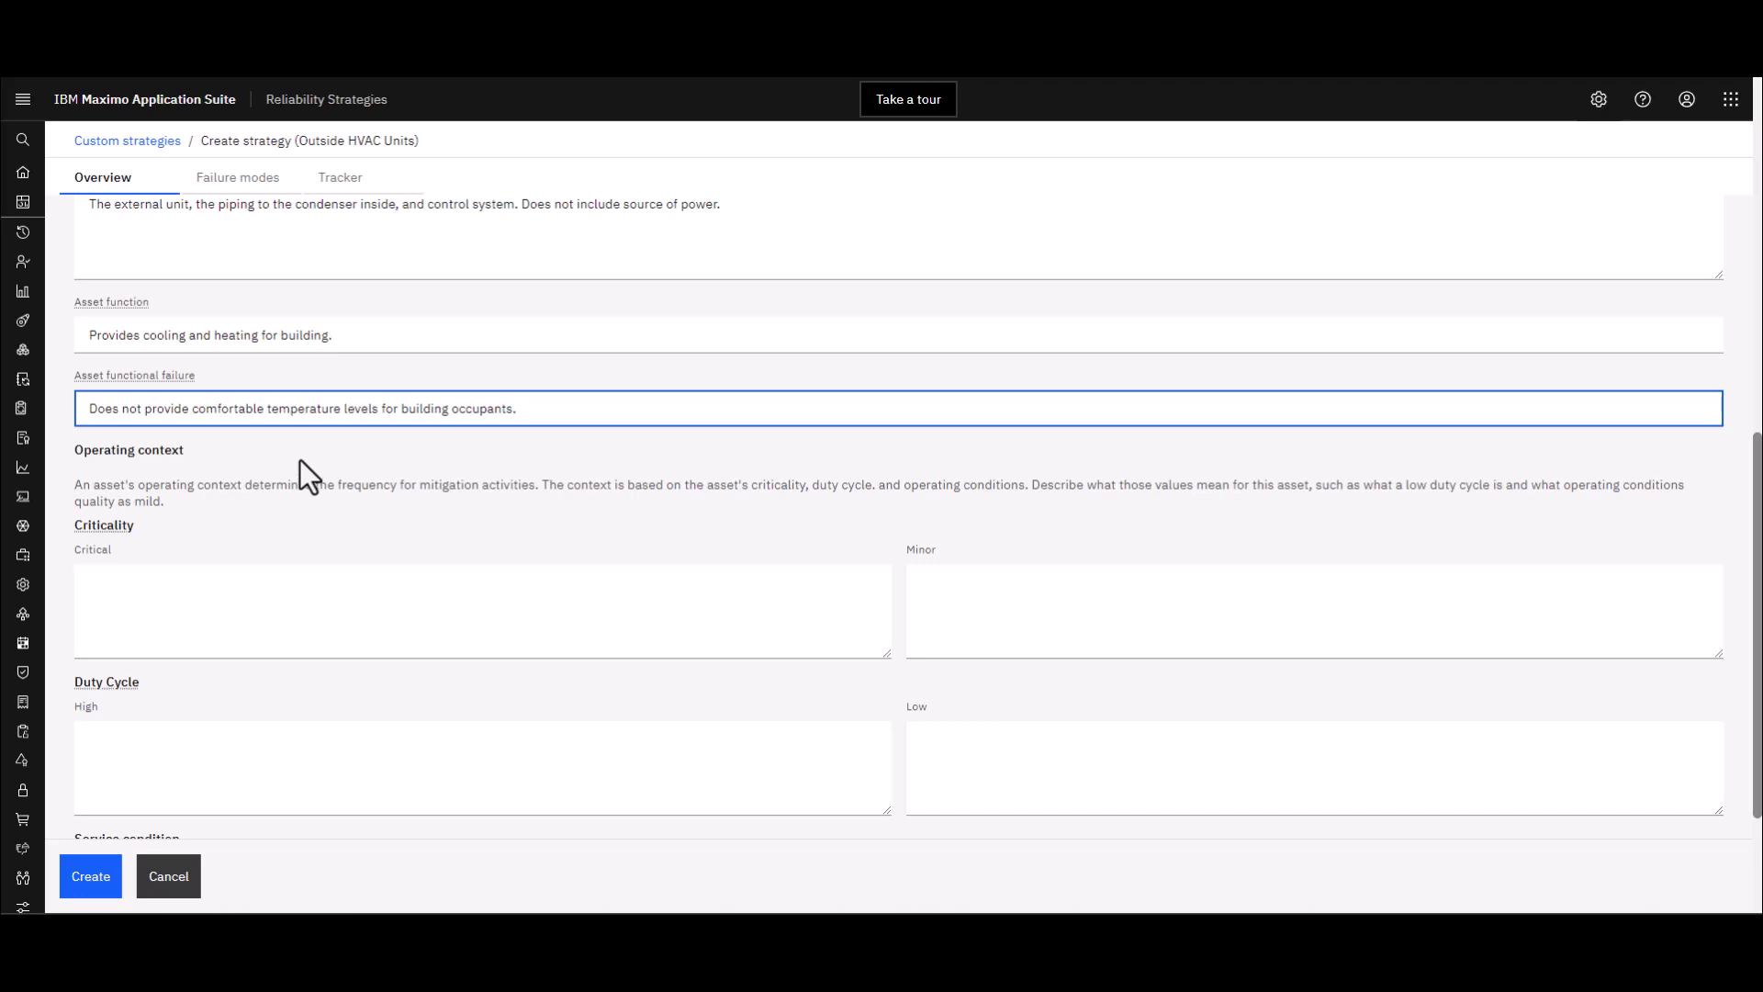
{"action": "scroll", "coordinate": [299, 460], "scroll_direction": "down", "scroll_amount": 2}
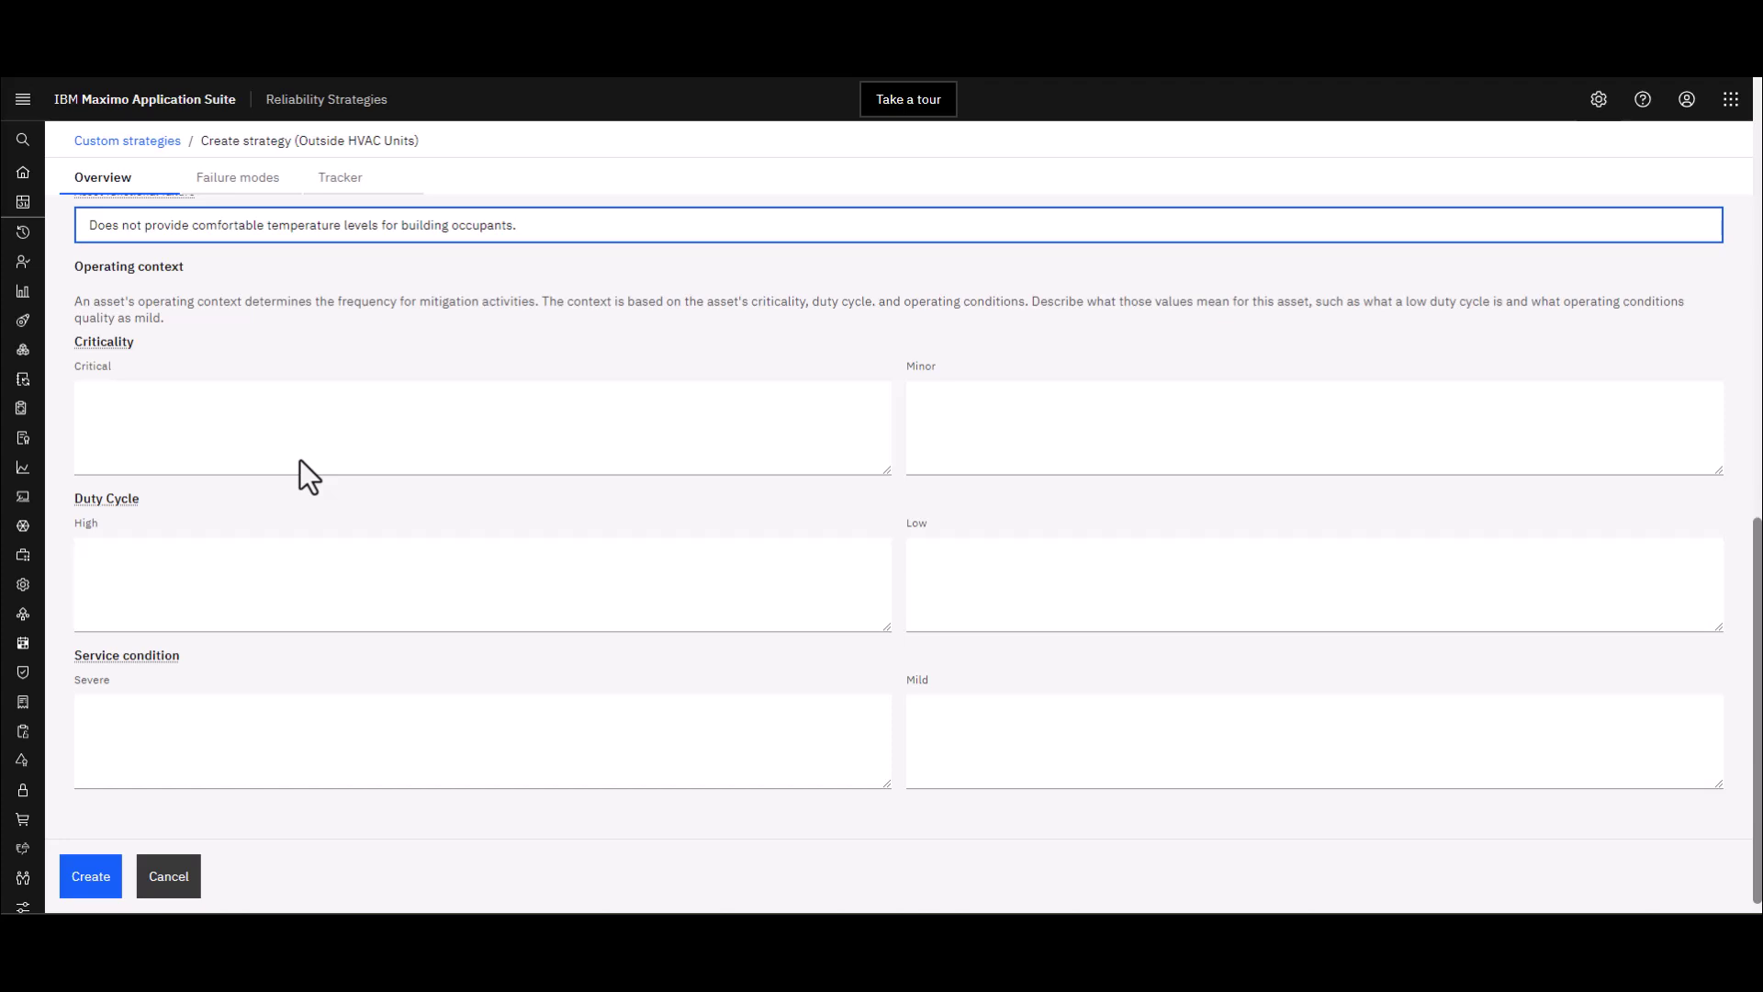
{"action": "left_click", "coordinate": [299, 459]}
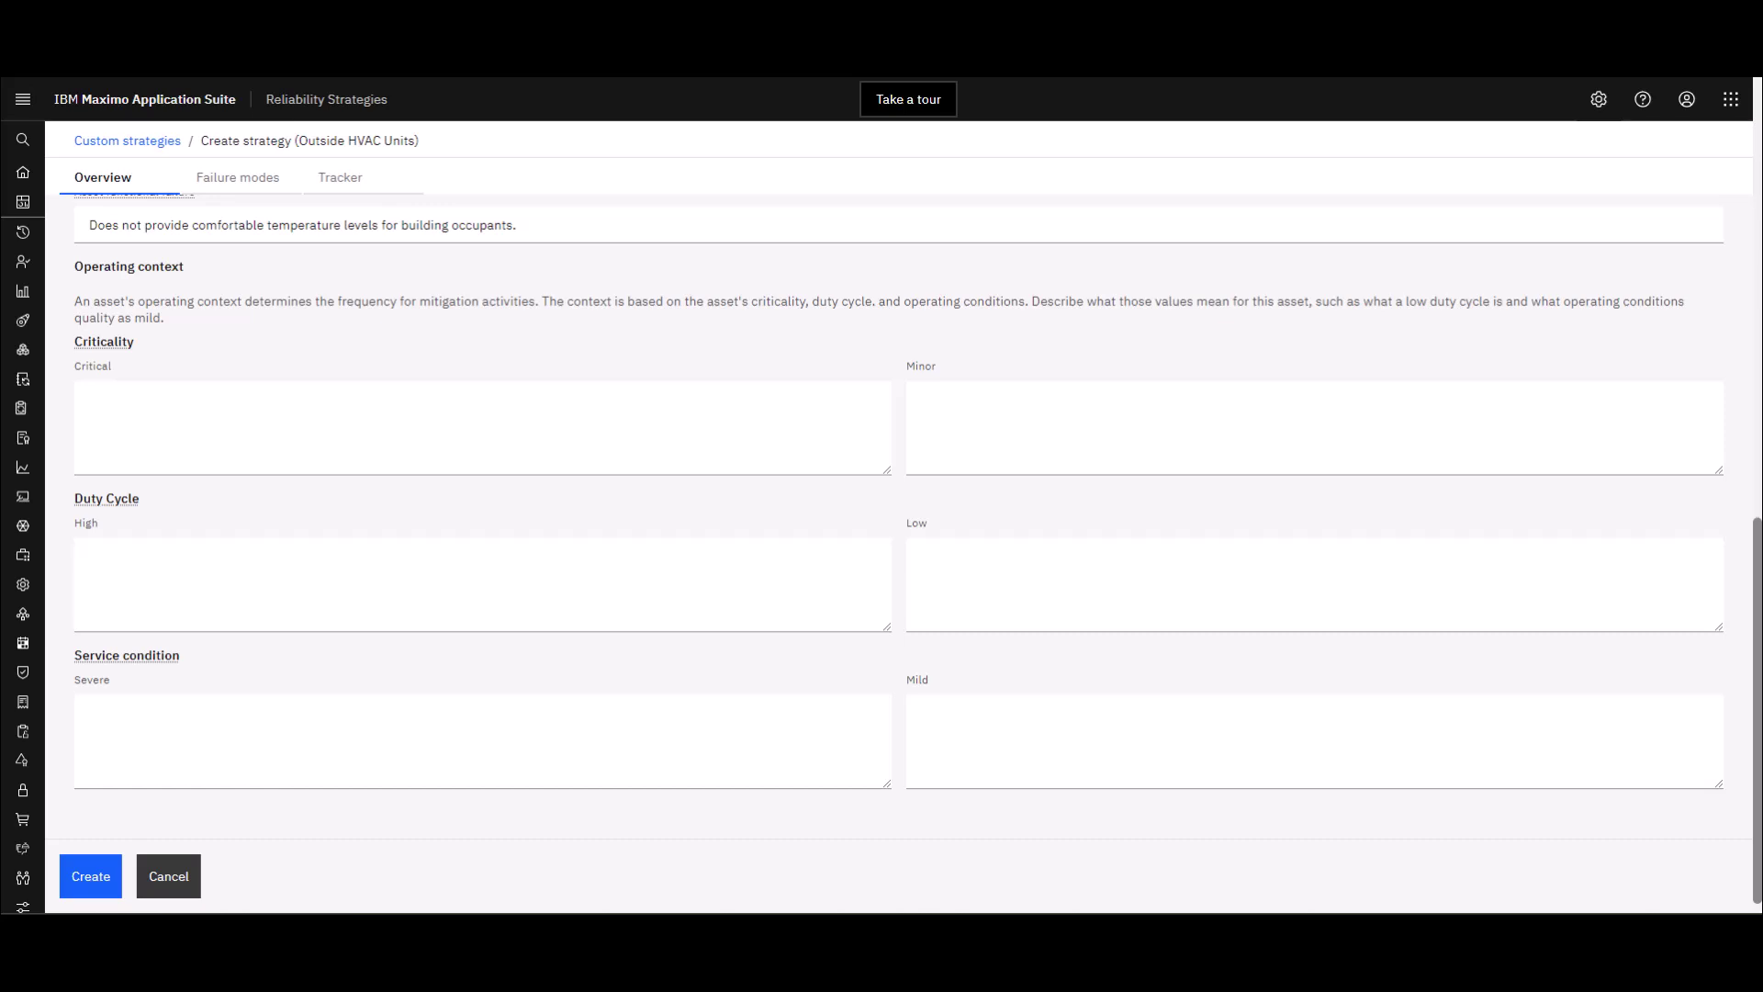
Paste the Critical and Minor criticality descriptions and set Duty Cycle High to 'Continuous operation'
{"action": "left_click", "coordinate": [303, 405]}
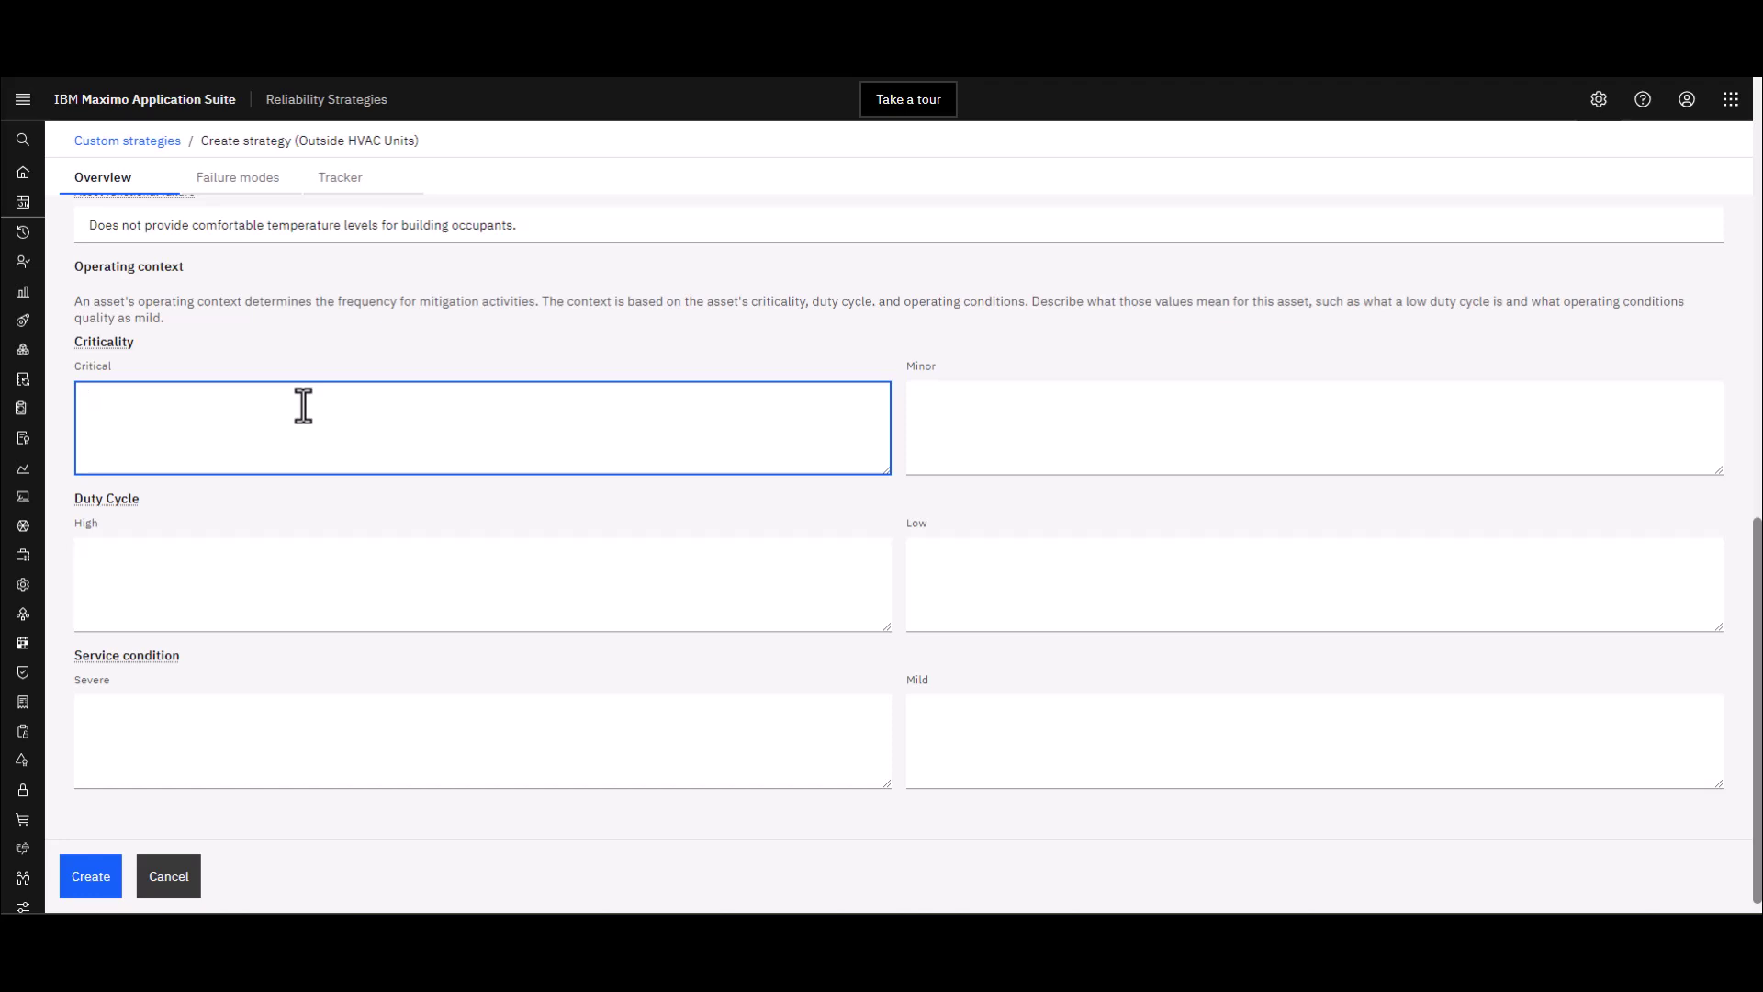
{"action": "type", "text": "Functionally important equipment as defined by user processes. Typically relates to production, safety and environmental impacts."}
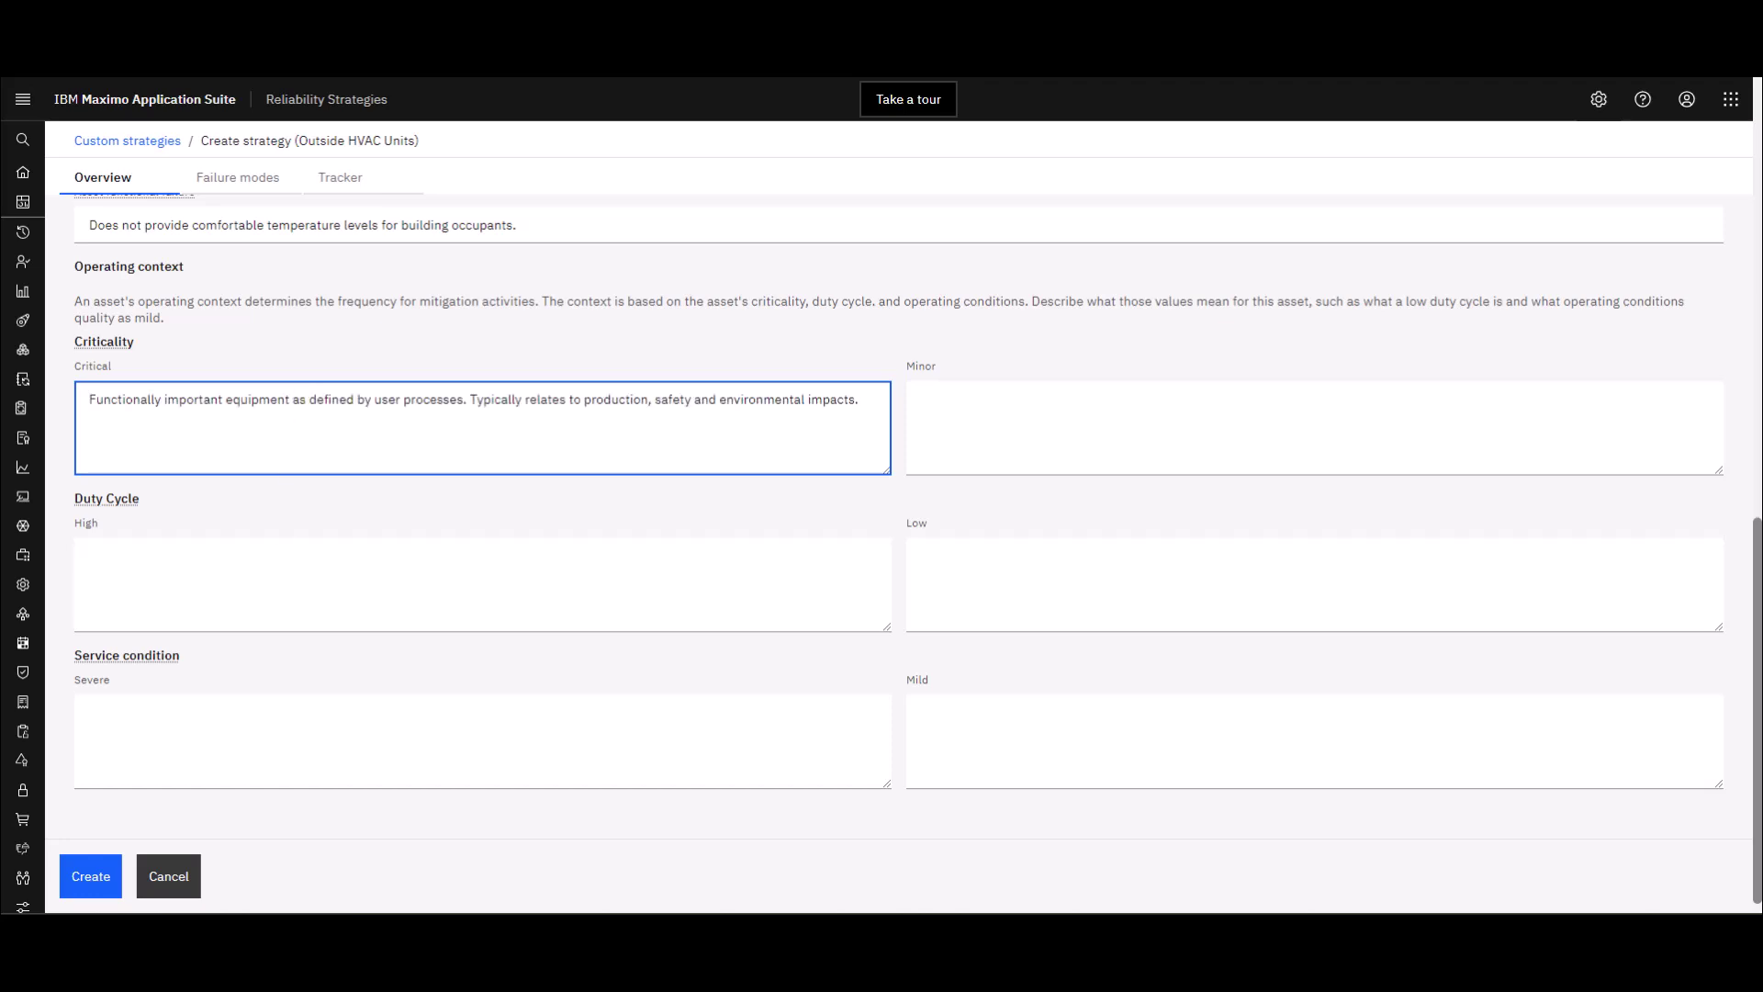
{"action": "key", "text": "alt+Tab"}
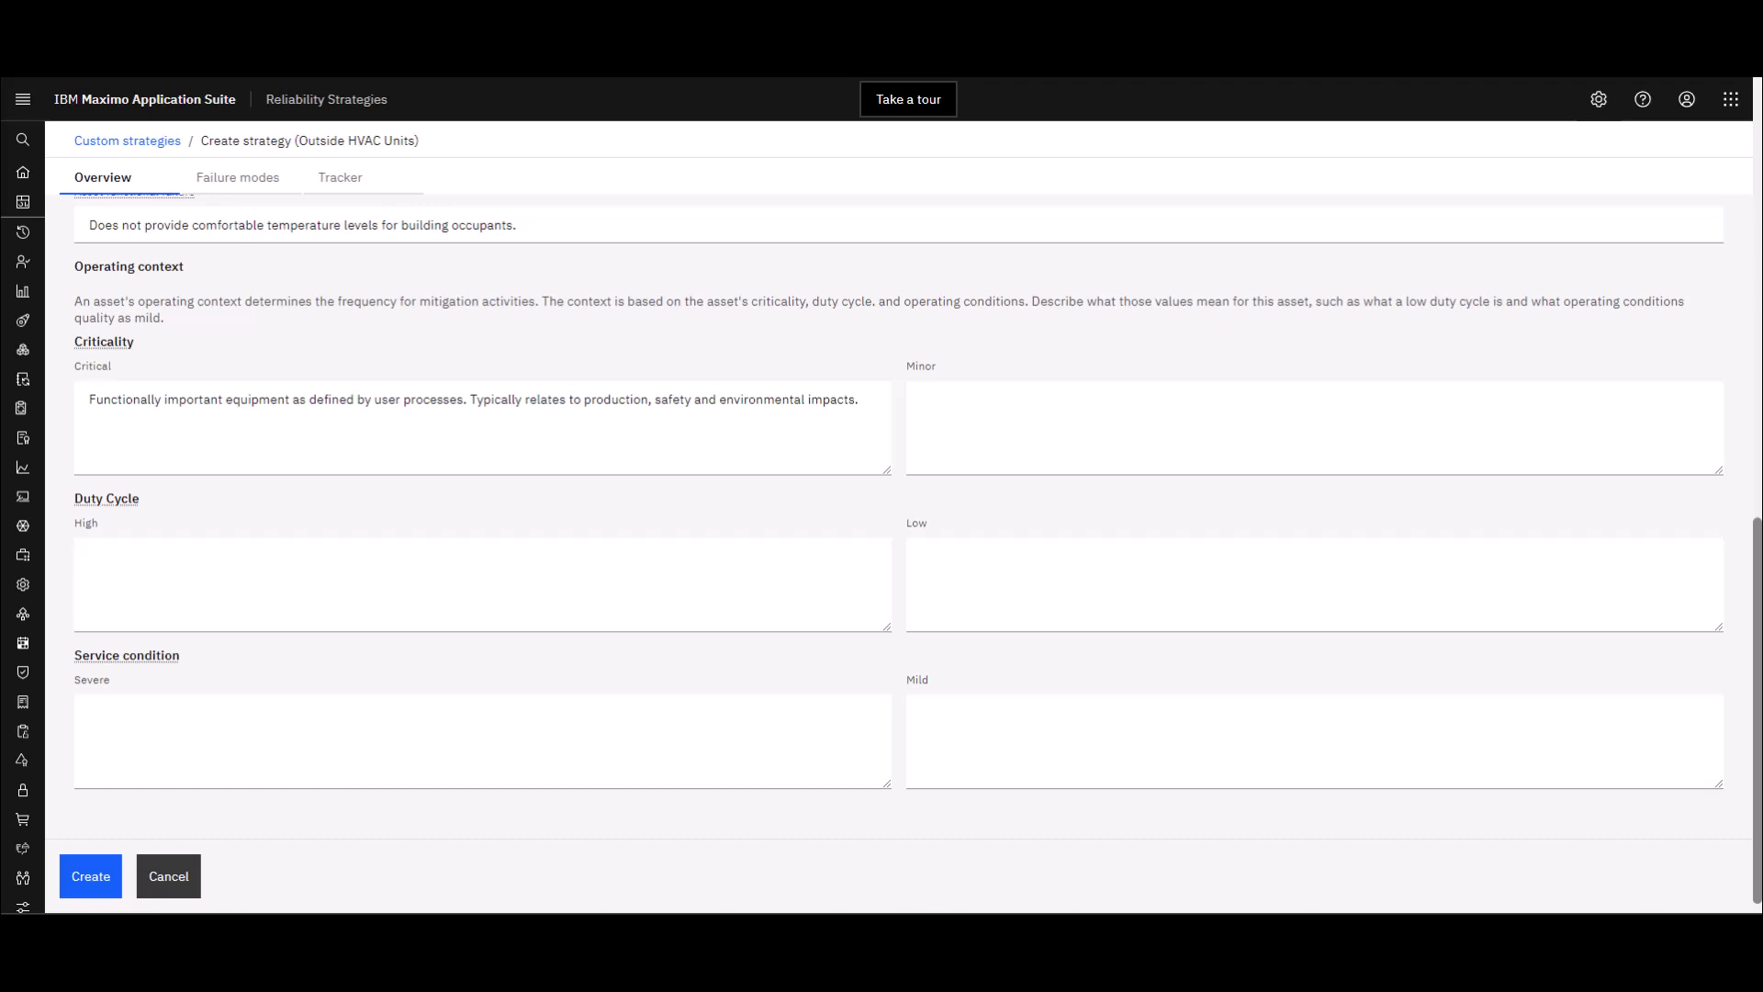
{"action": "left_click", "coordinate": [1000, 410]}
{"action": "type", "text": "(Non-critical) Not functionally important equipment as defined by user processes."}
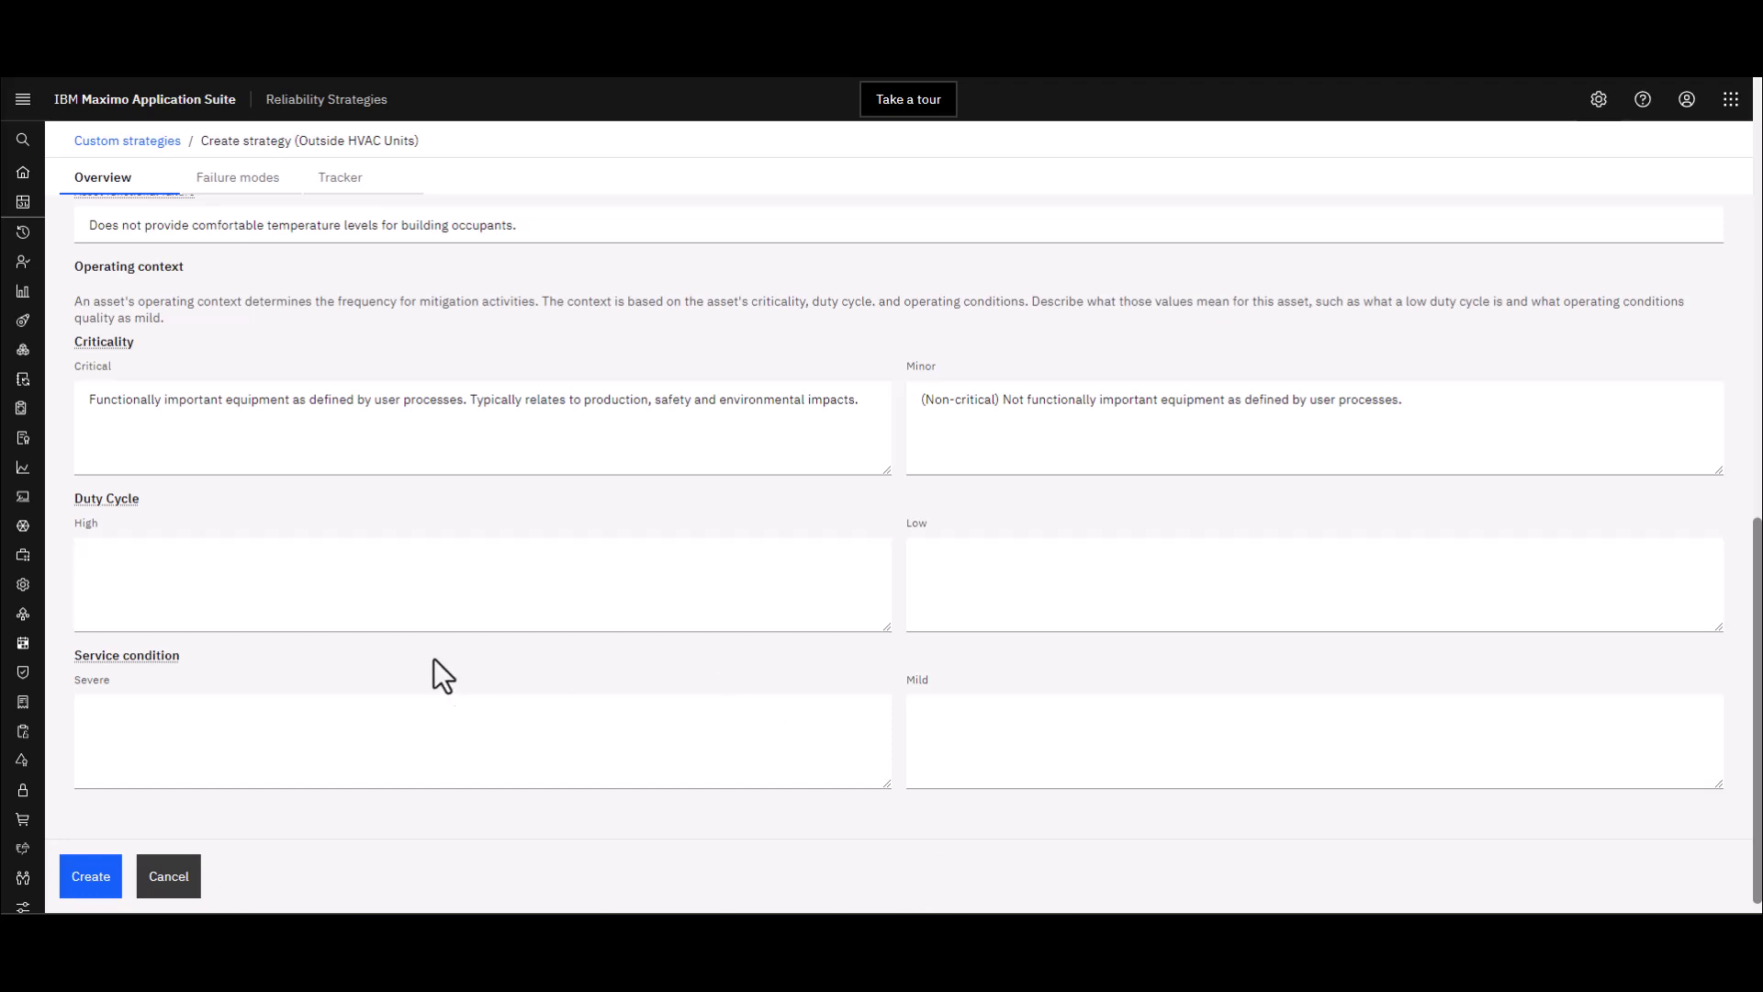
{"action": "left_click", "coordinate": [391, 560]}
{"action": "type", "text": "Continuous operation"}
Set Duty Cycle Low to 'Alternated between periods of standby and continuous operation' and paste the Severe service condition
{"action": "left_click", "coordinate": [985, 570]}
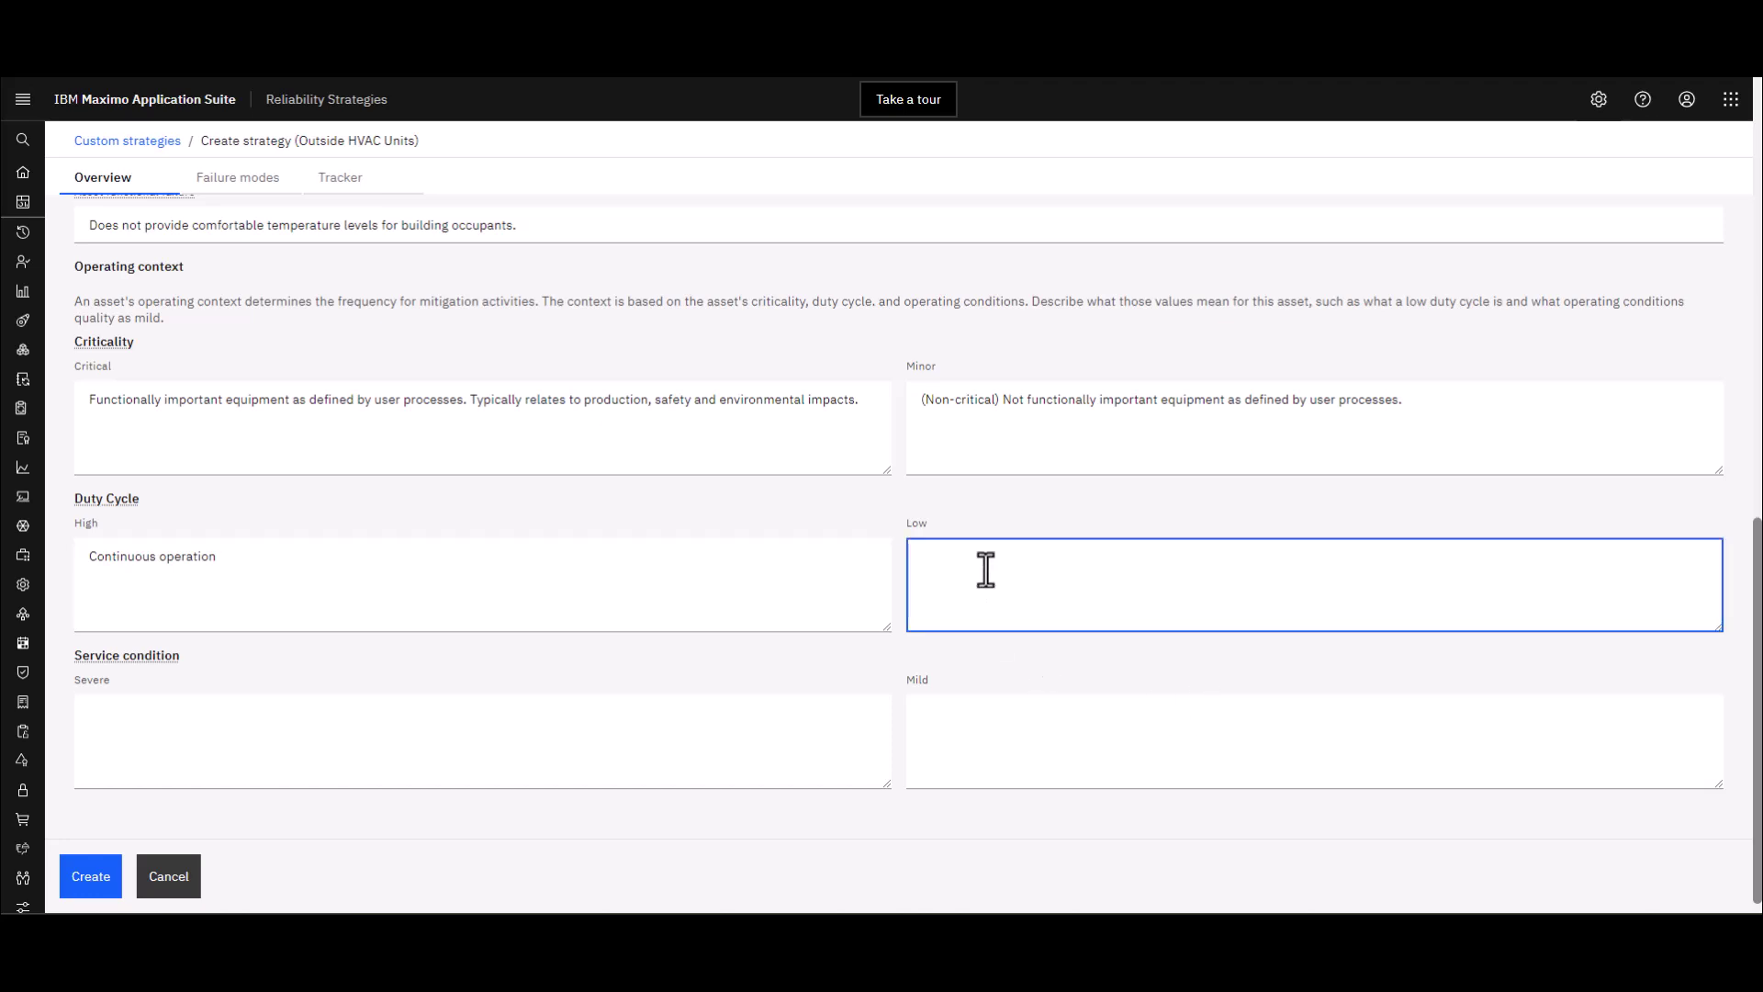
{"action": "type", "text": "Alternates between periods of standby and continuous operation"}
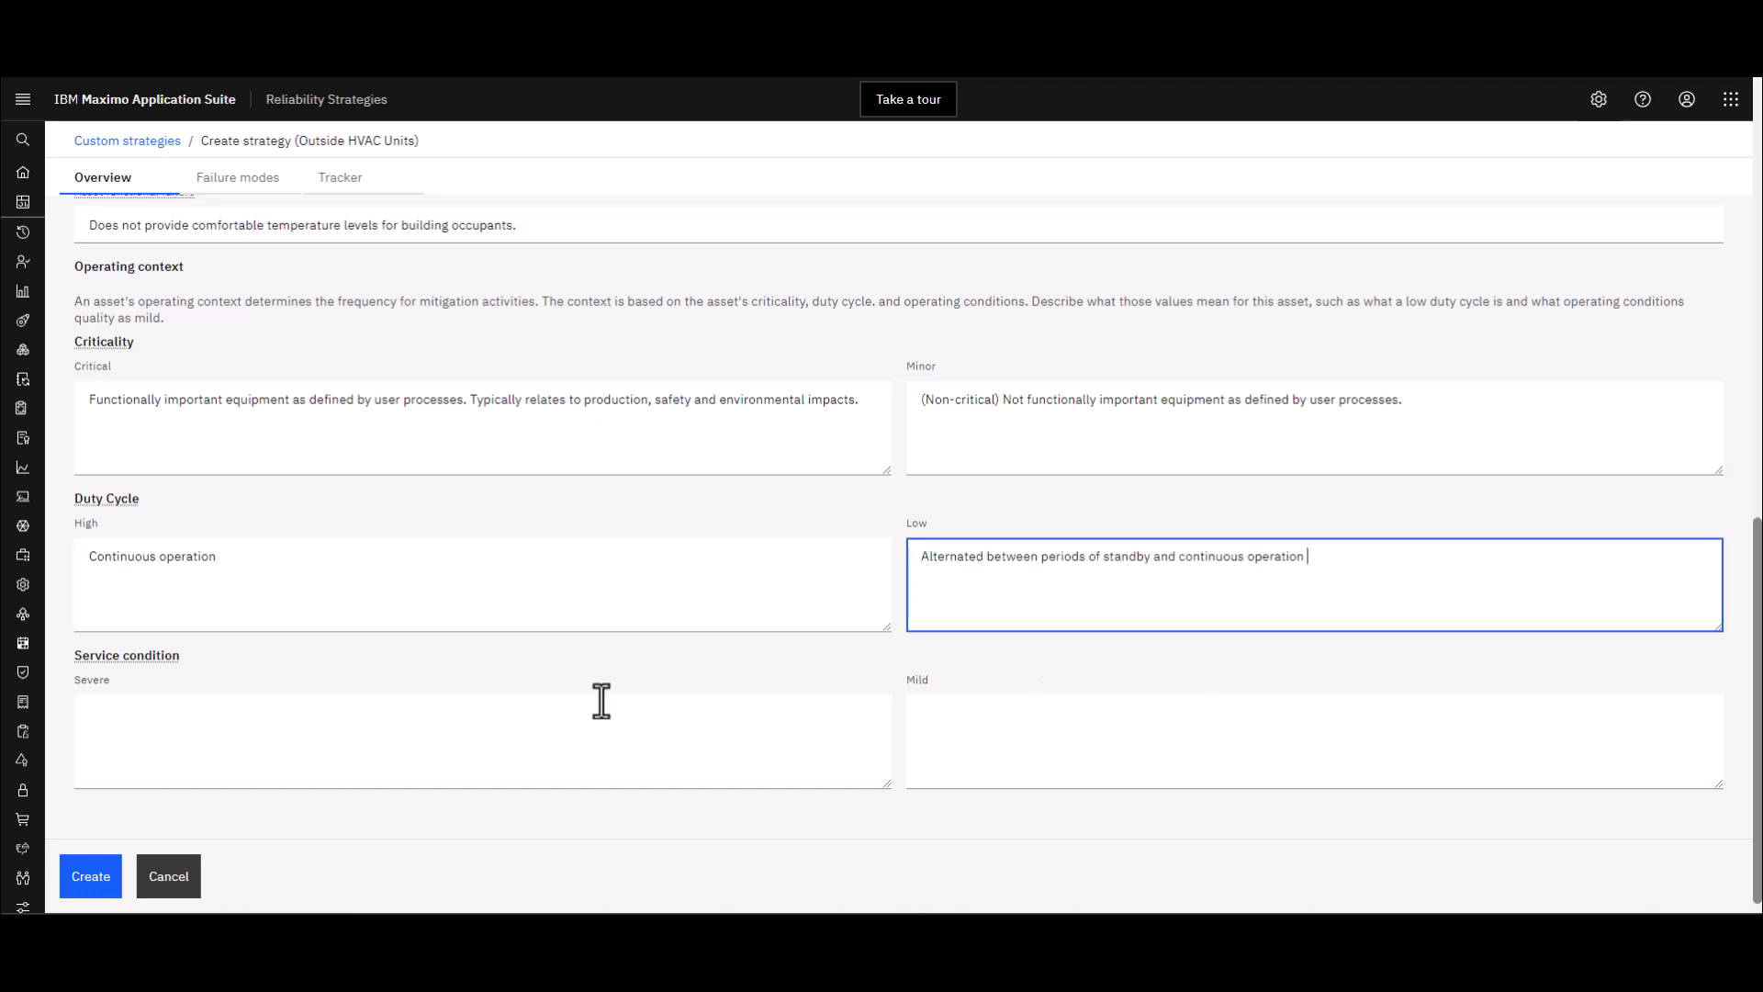
{"action": "scroll", "coordinate": [597, 700], "scroll_direction": "down", "scroll_amount": 1}
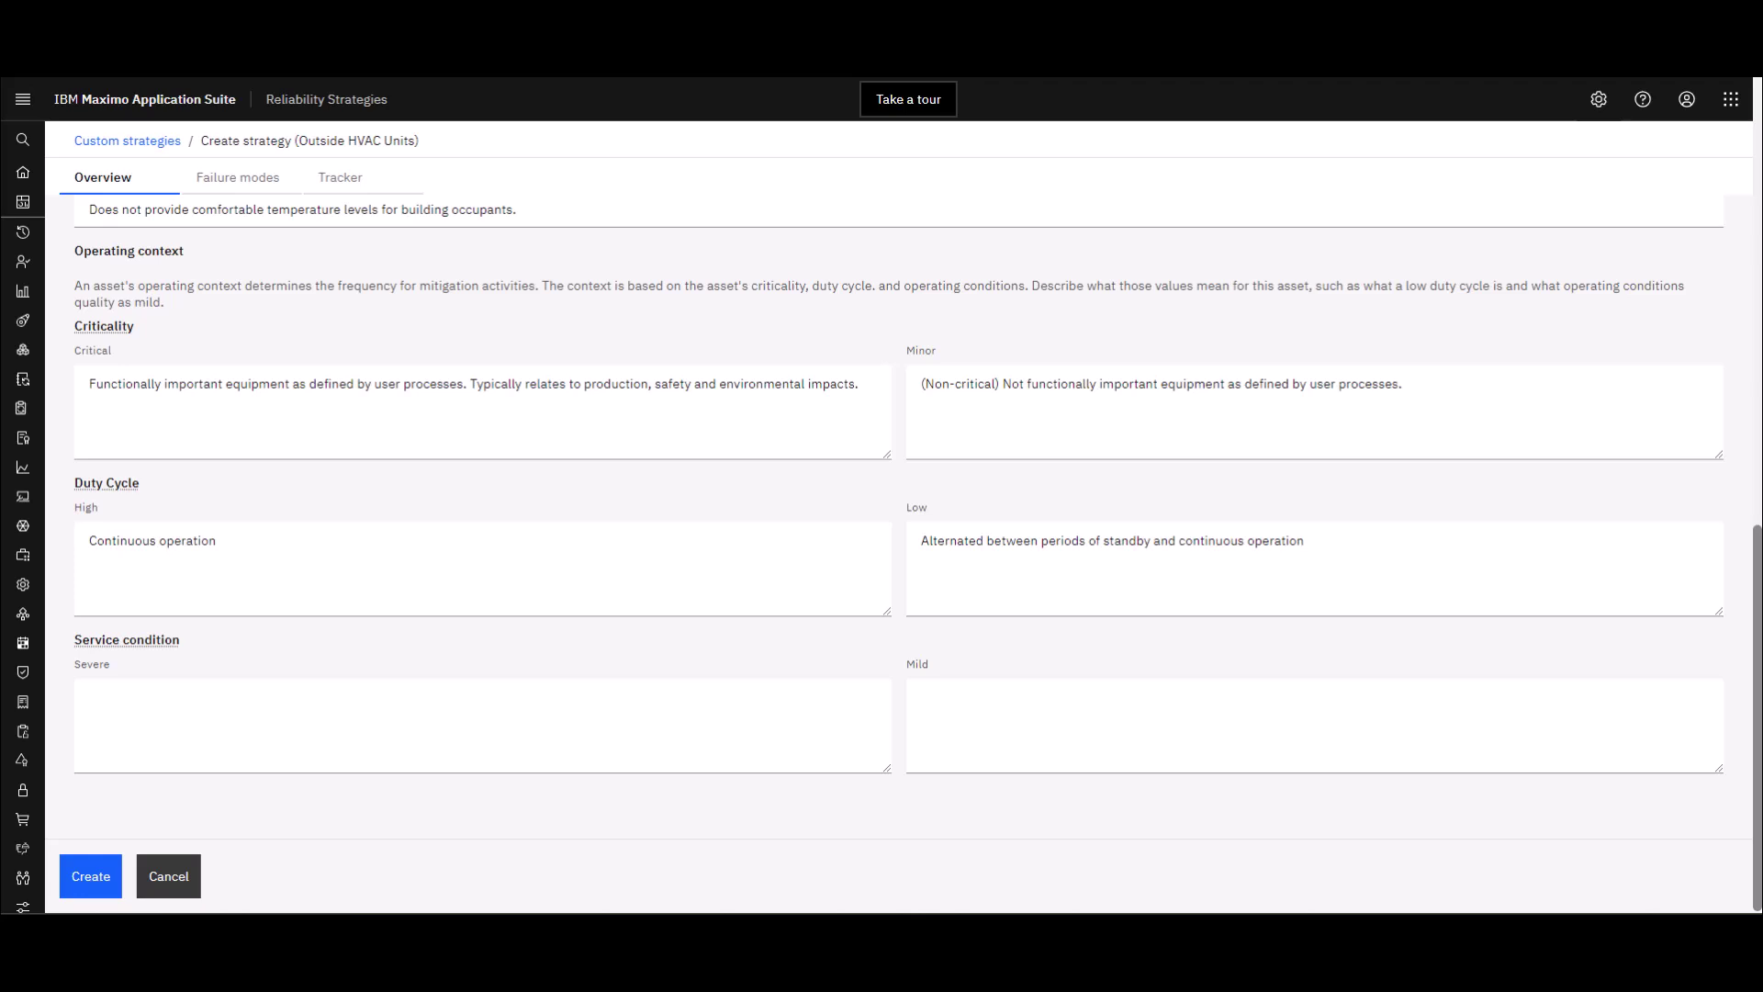
{"action": "left_click", "coordinate": [128, 695]}
{"action": "type", "text": "High or excessive humidity, excessive temperatures (high / low) or temperature variations, excessive environmental conditions (e.g. salt, corrosive, high radiation, spray, steam), high vibration."}
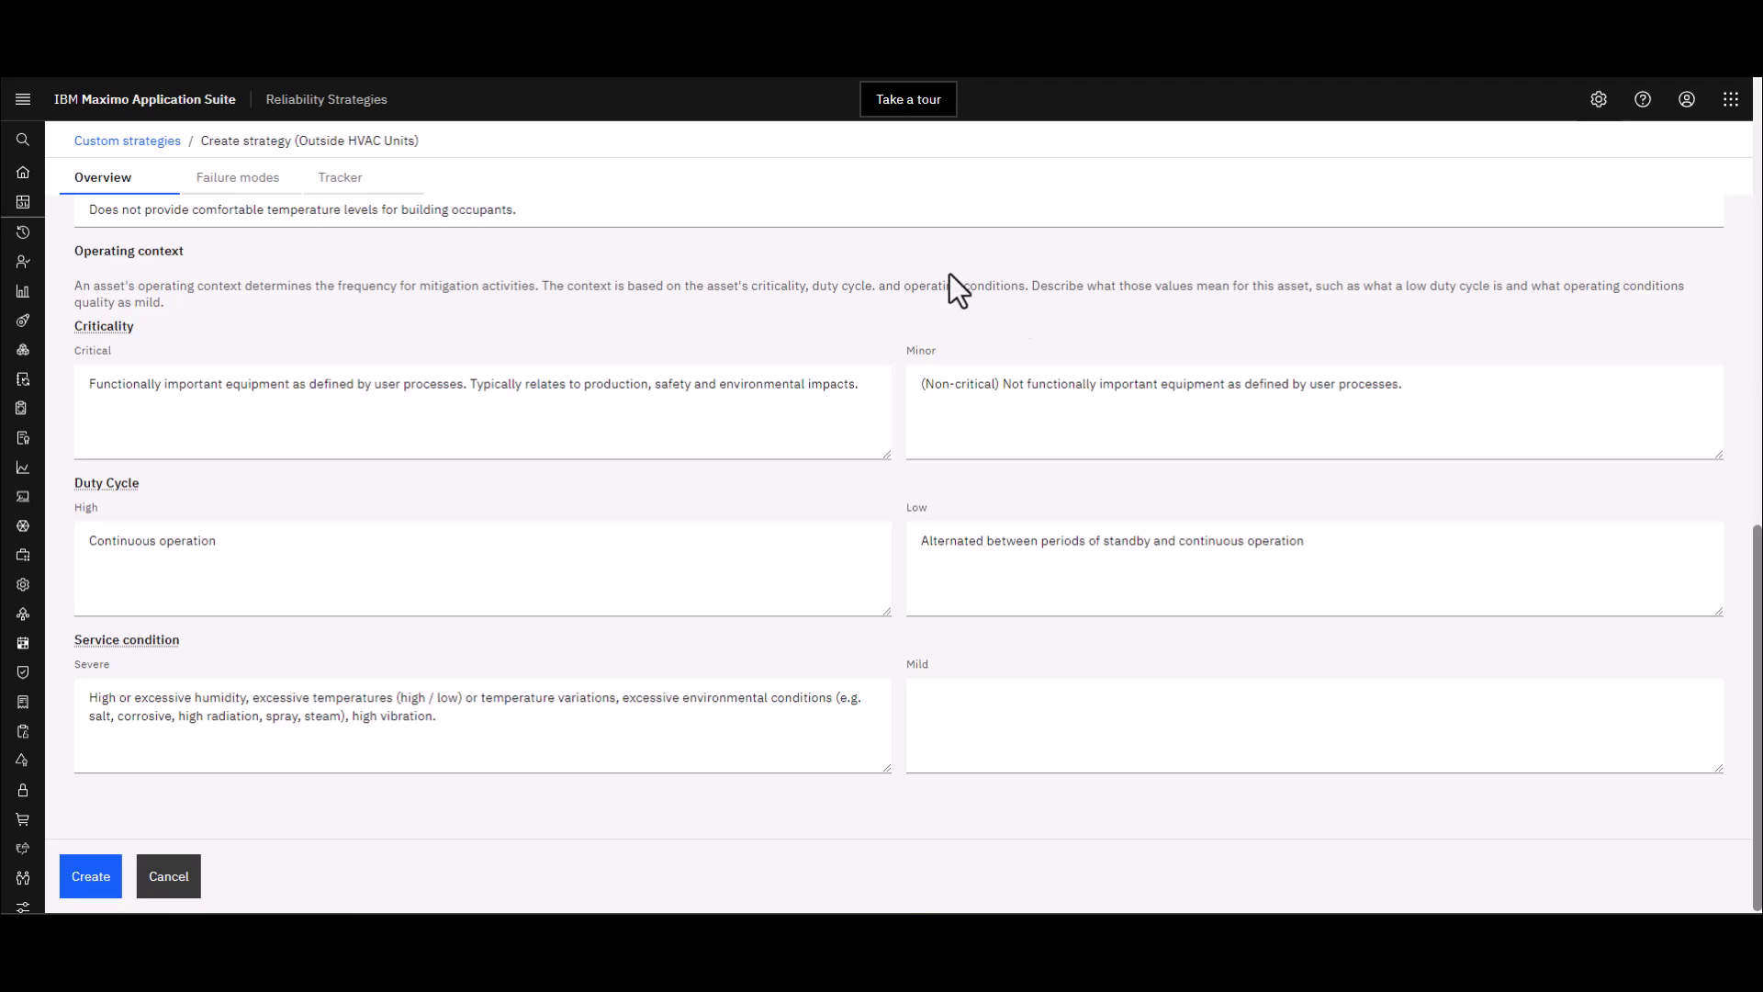
Paste the Mild service condition: clean area, temperatures within OEM specifications, normal conditions
{"action": "left_click", "coordinate": [984, 700]}
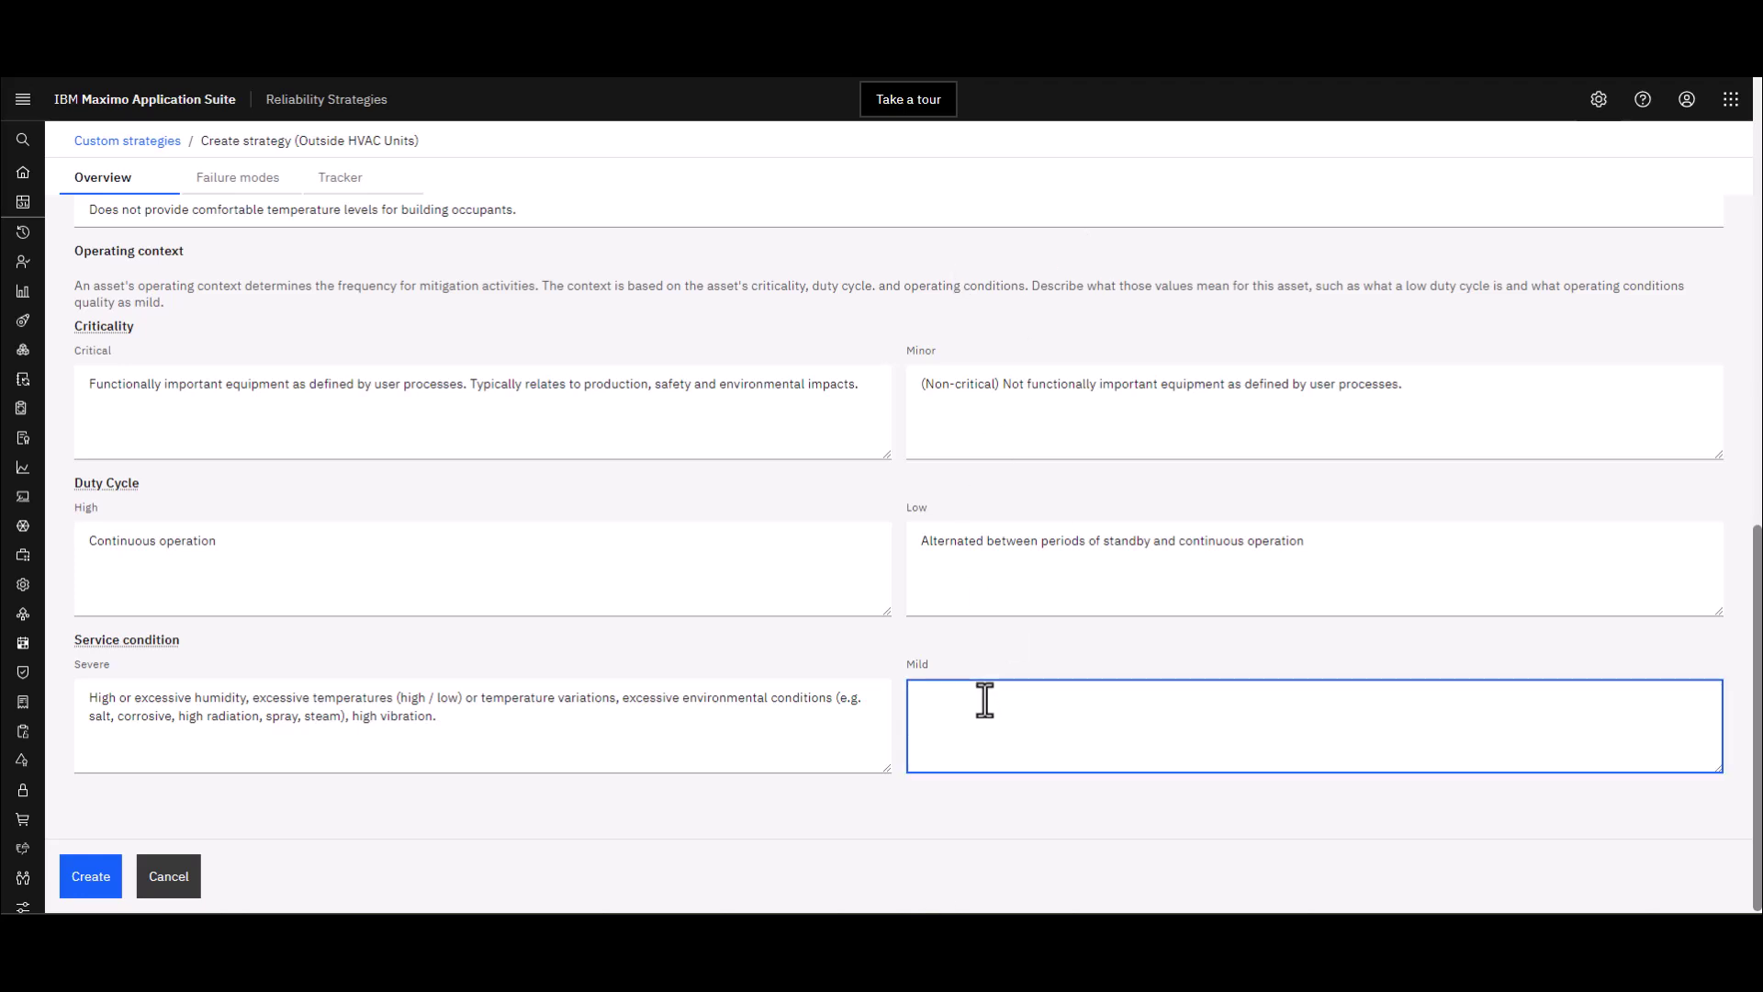
{"action": "type", "text": "Clean area (not necessarily air conditioned), temperatures within OEM specifications, normal environmental and process conditions"}
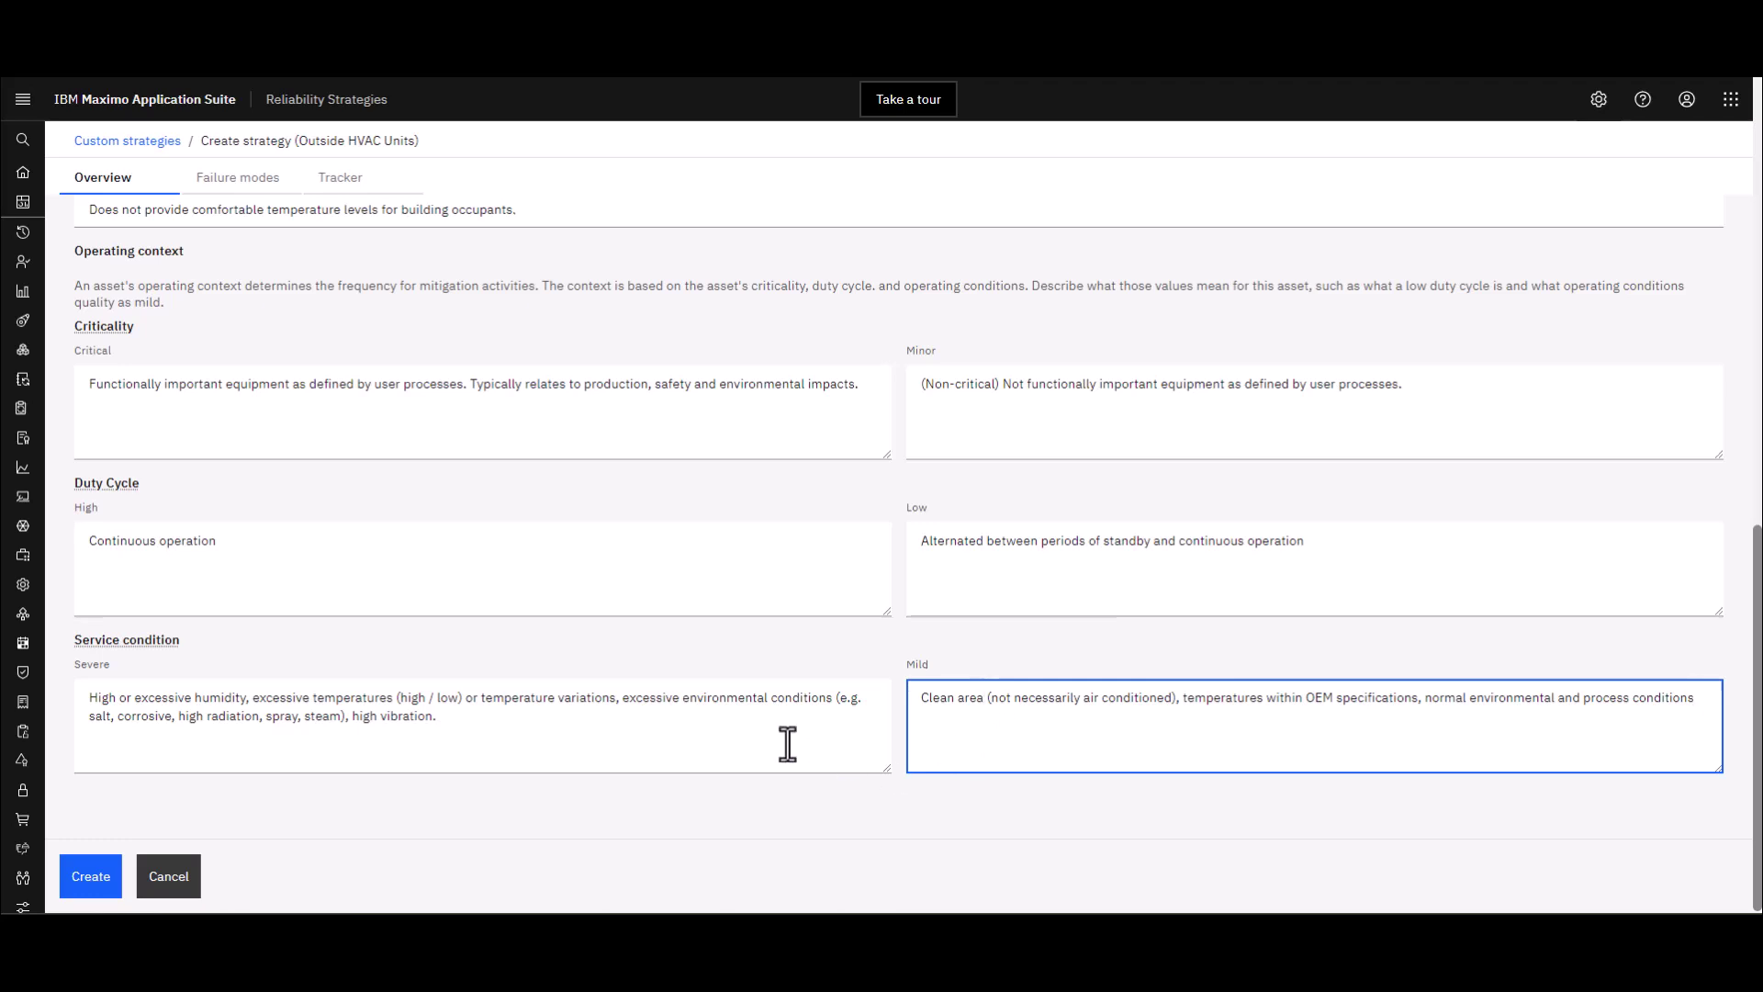
{"action": "scroll", "coordinate": [787, 744], "scroll_direction": "up", "scroll_amount": 10}
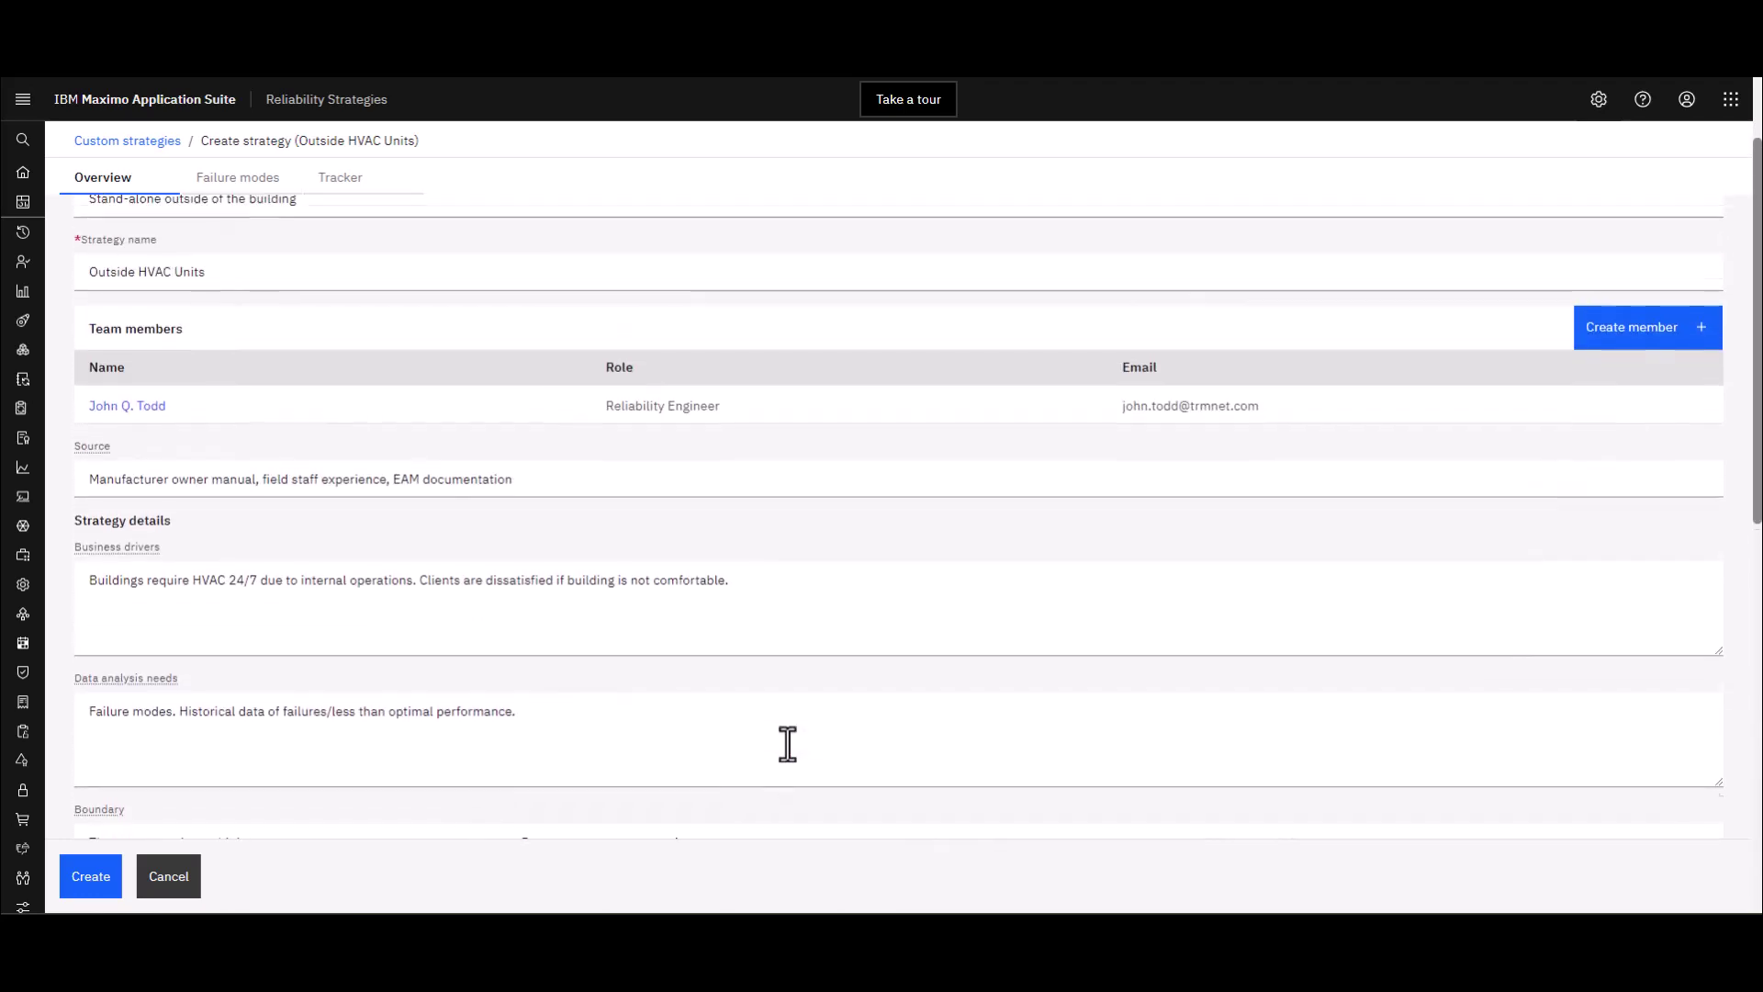
{"action": "scroll", "coordinate": [788, 744], "scroll_direction": "up", "scroll_amount": 3}
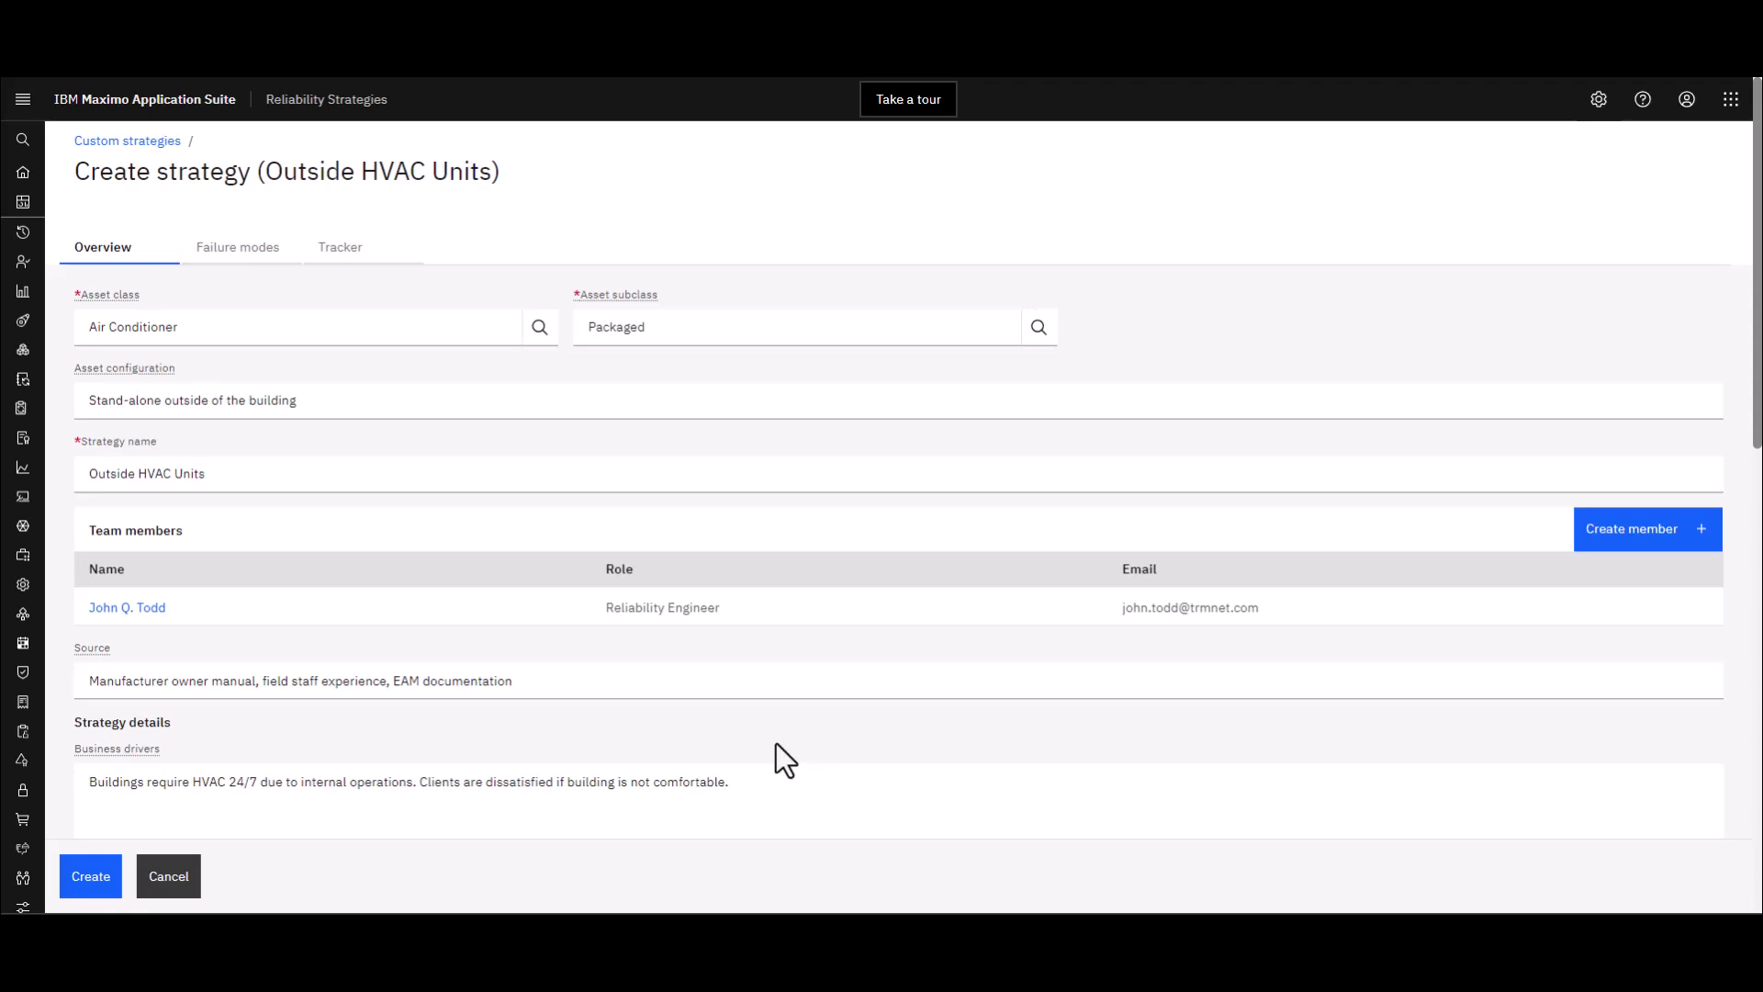
{"action": "scroll", "coordinate": [776, 744], "scroll_direction": "down", "scroll_amount": 3}
{"action": "scroll", "coordinate": [776, 743], "scroll_direction": "down", "scroll_amount": 4}
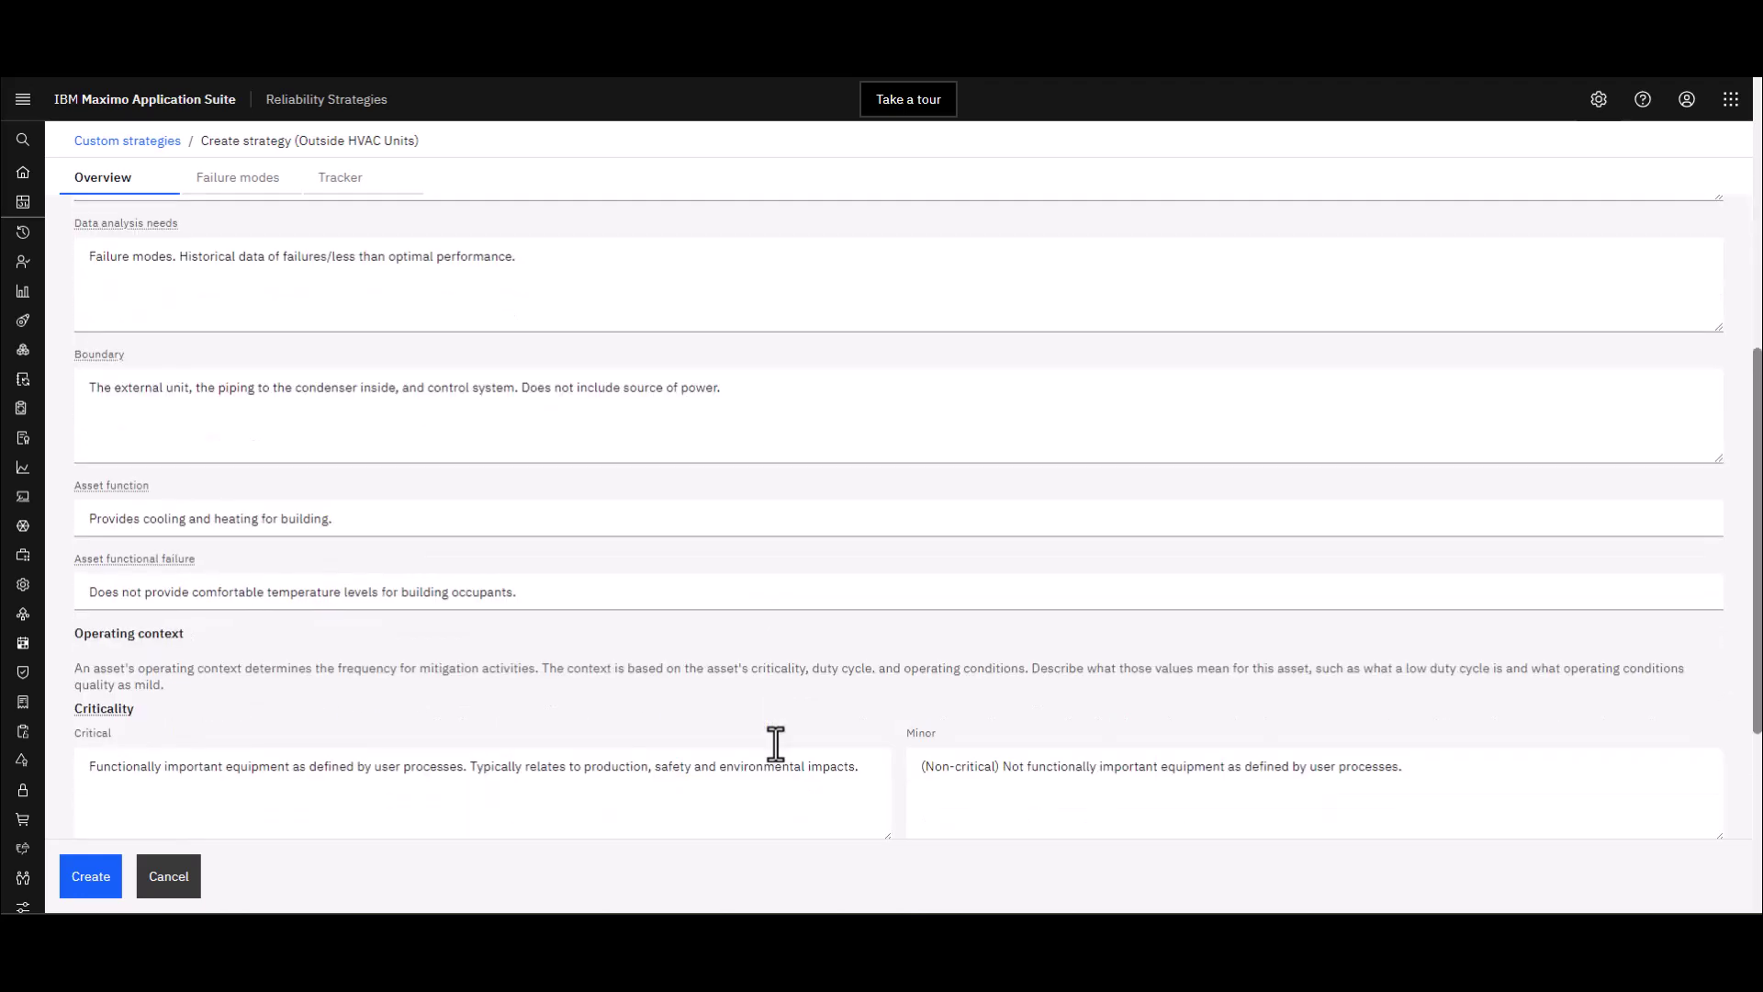
{"action": "scroll", "coordinate": [775, 742], "scroll_direction": "down", "scroll_amount": 4}
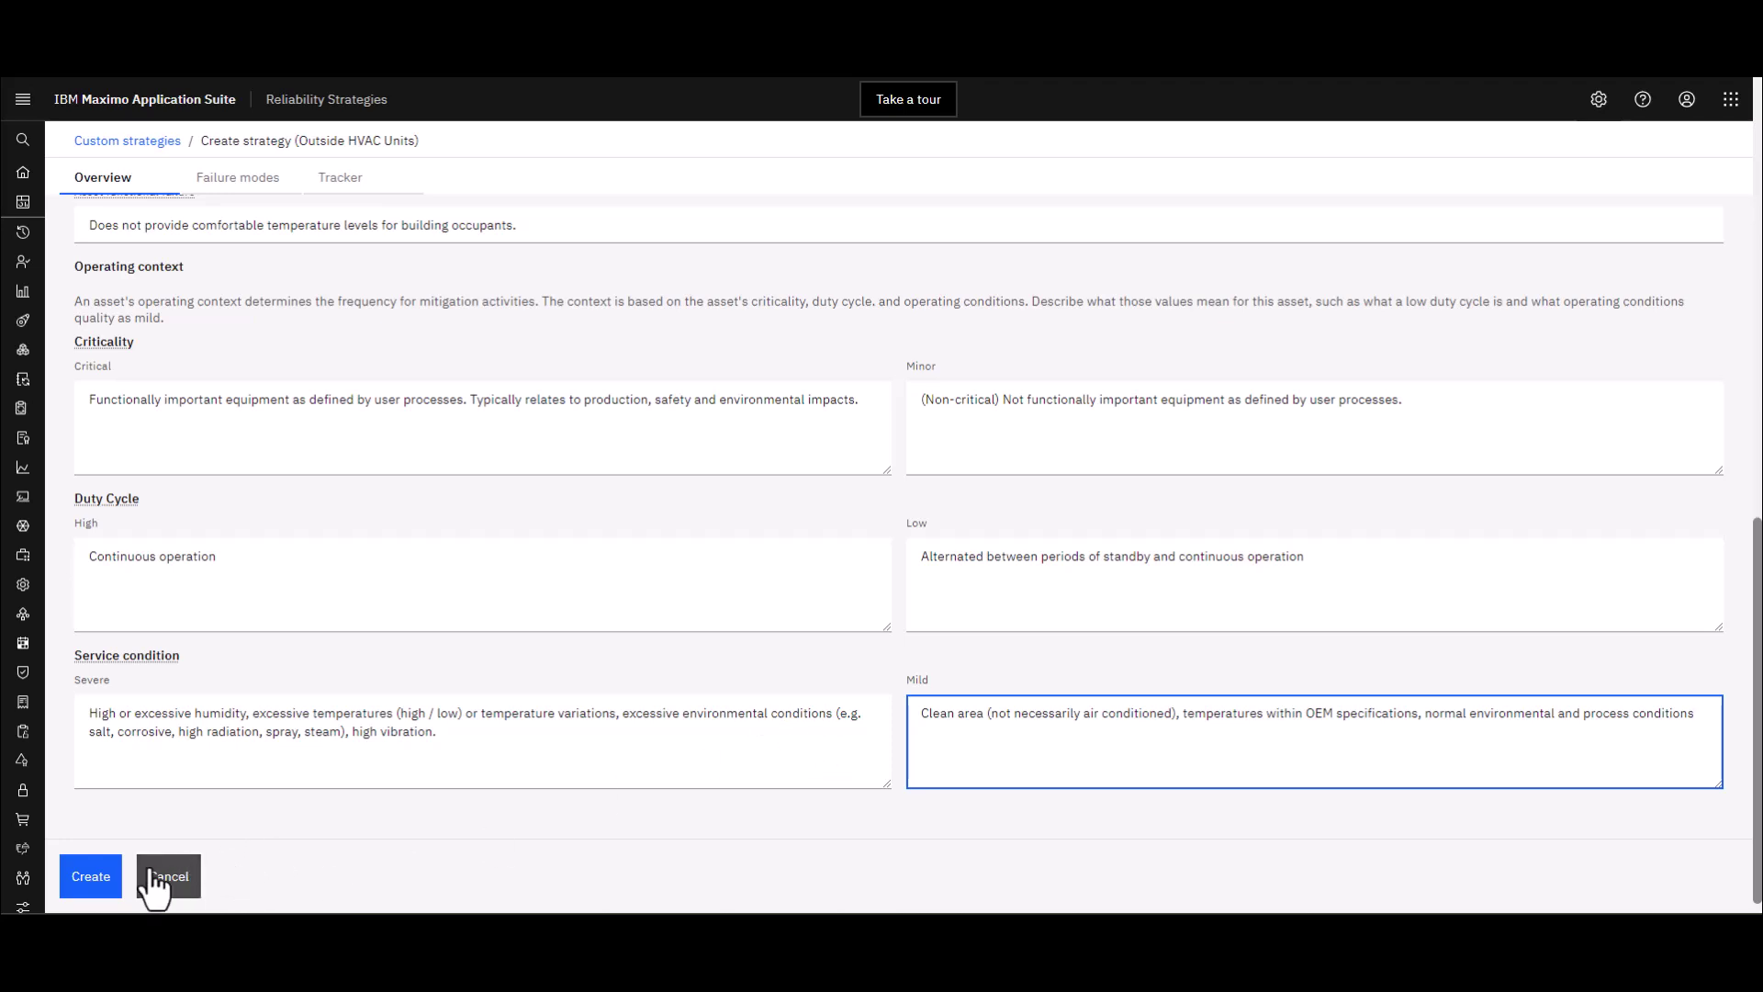
Create the strategy as a Draft with change summary 'Initial draft for AC units.'
{"action": "left_click", "coordinate": [89, 877]}
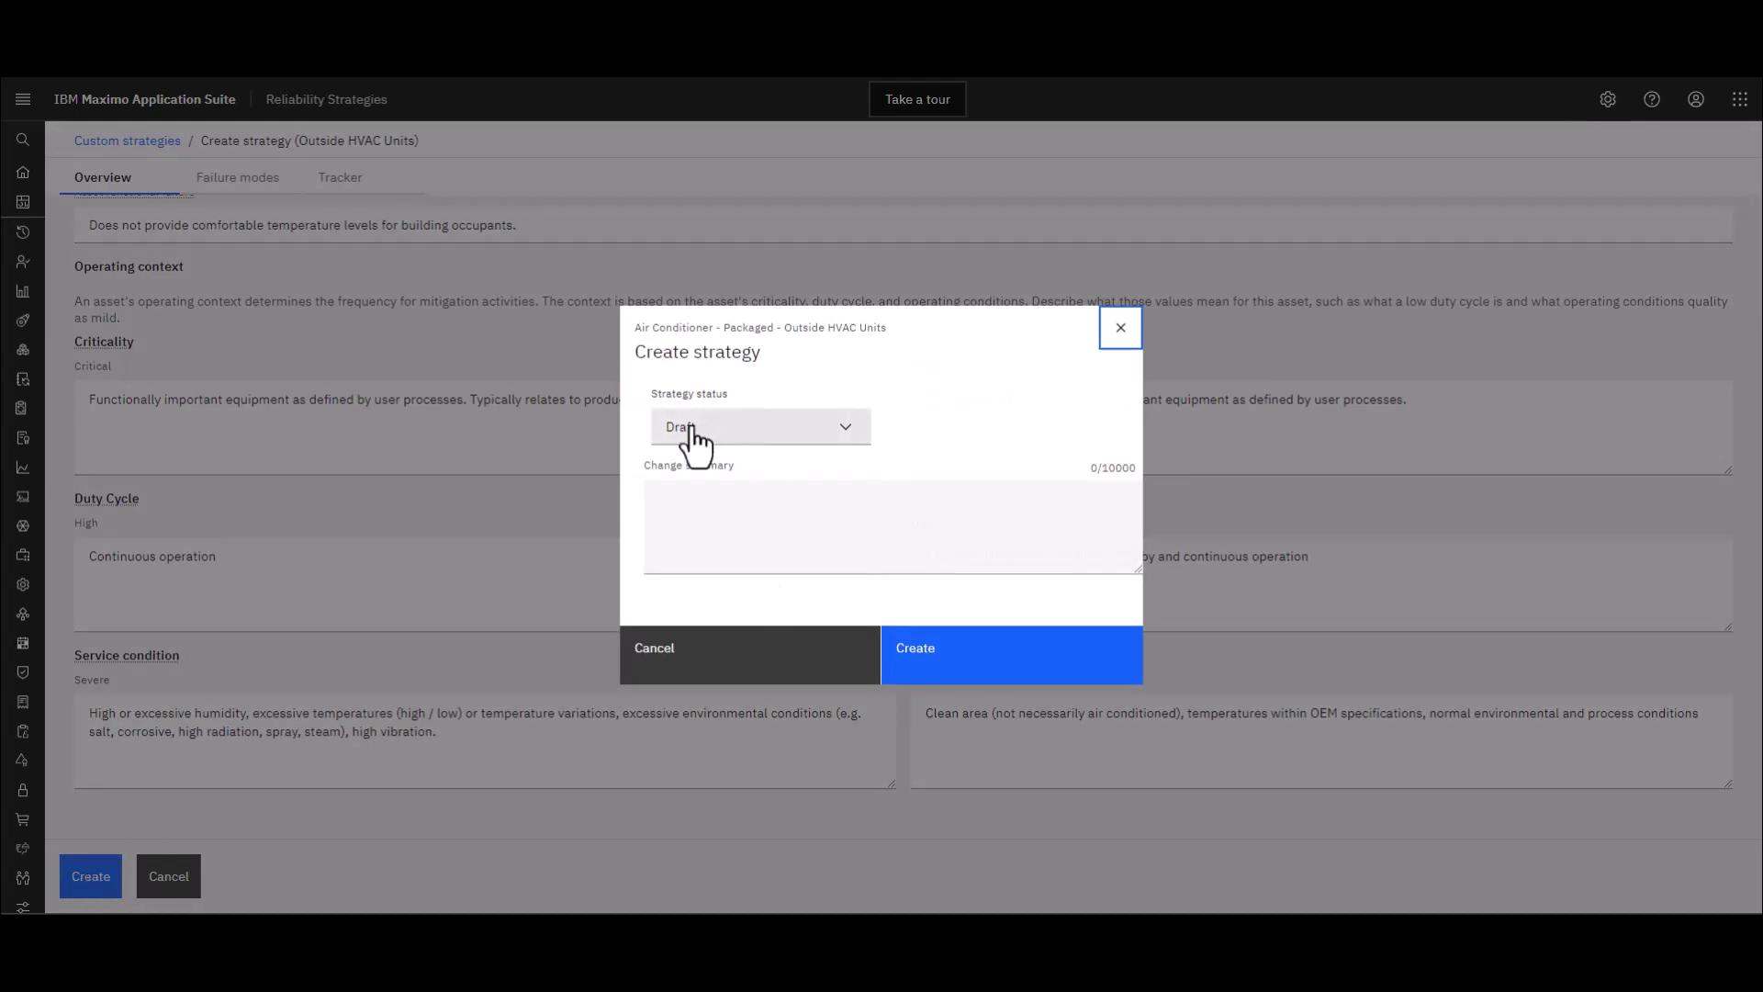
{"action": "left_click", "coordinate": [674, 497]}
{"action": "type", "text": "Initial"}
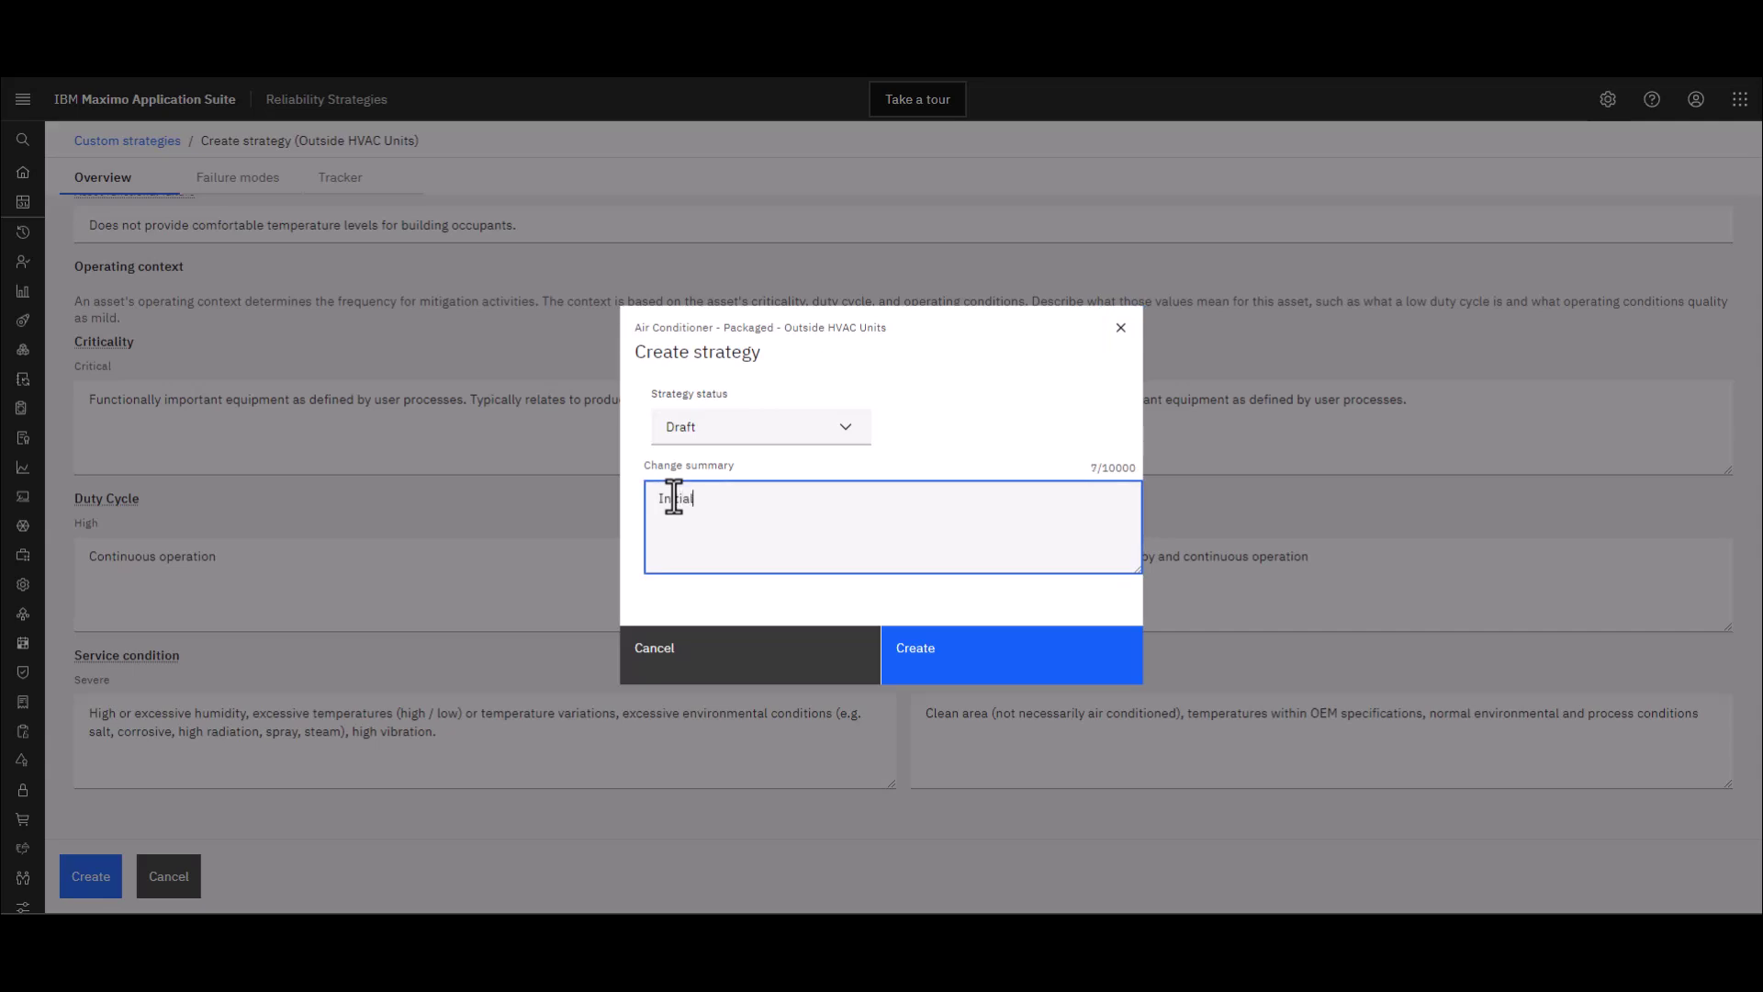
{"action": "type", "text": "aft for AC units."}
{"action": "left_click", "coordinate": [964, 664]}
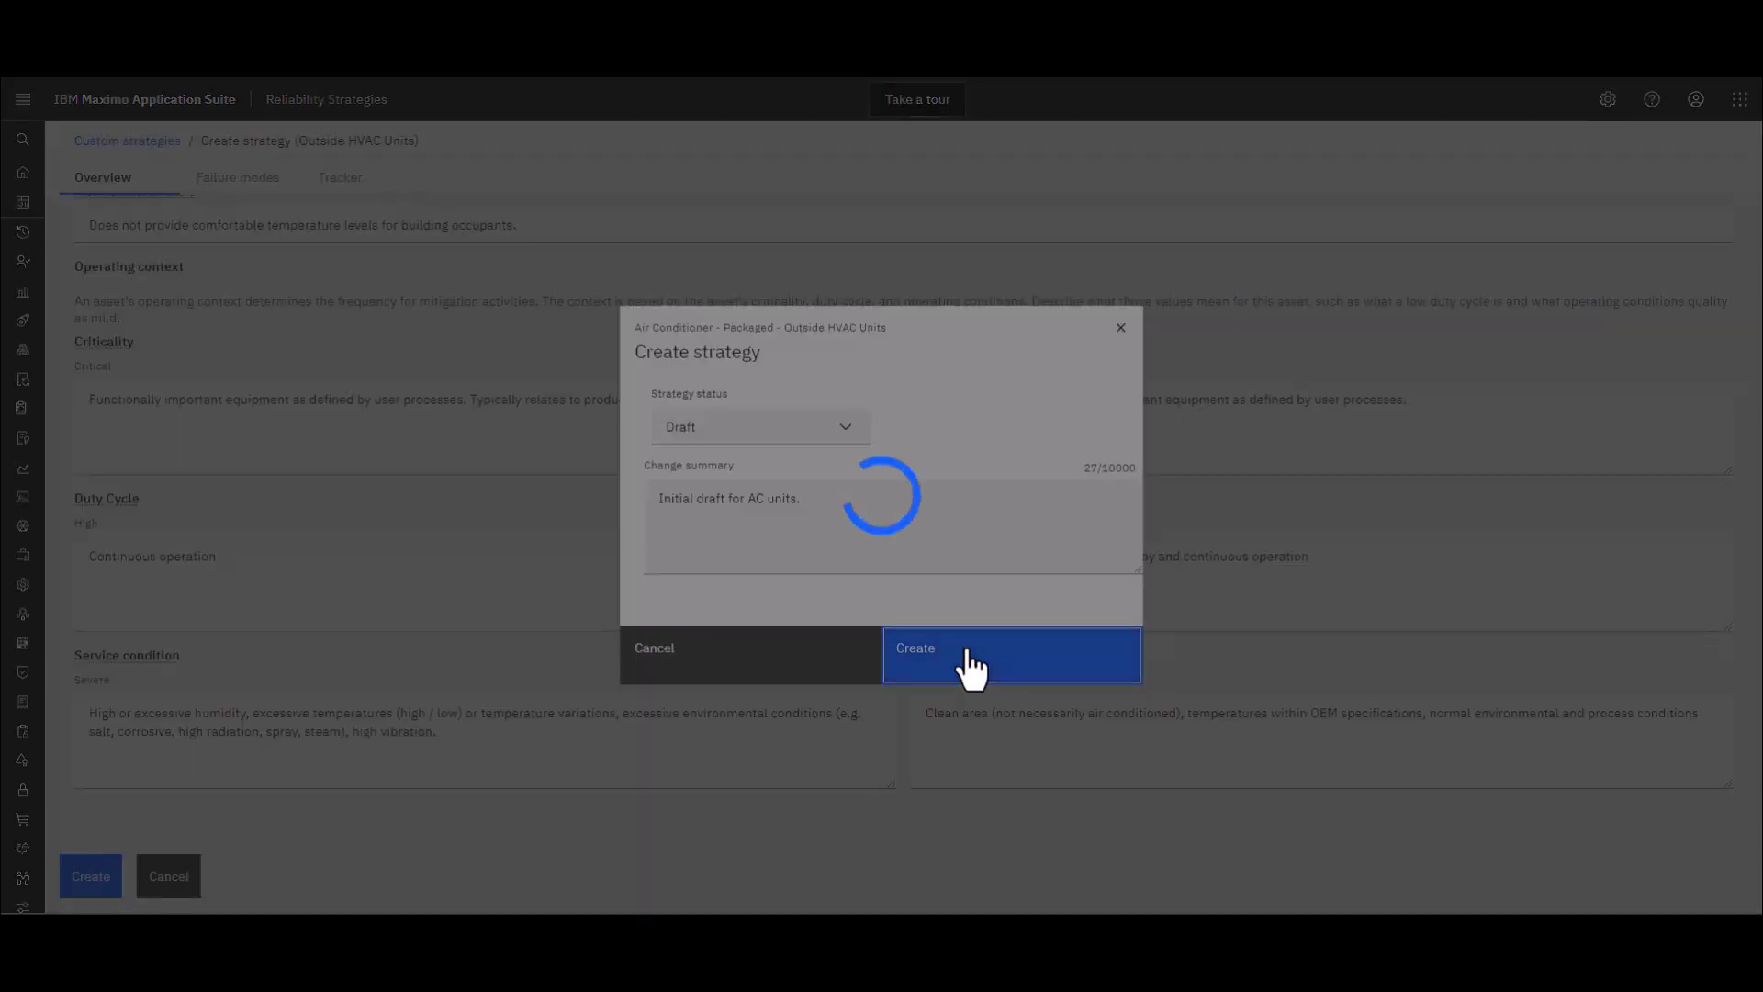